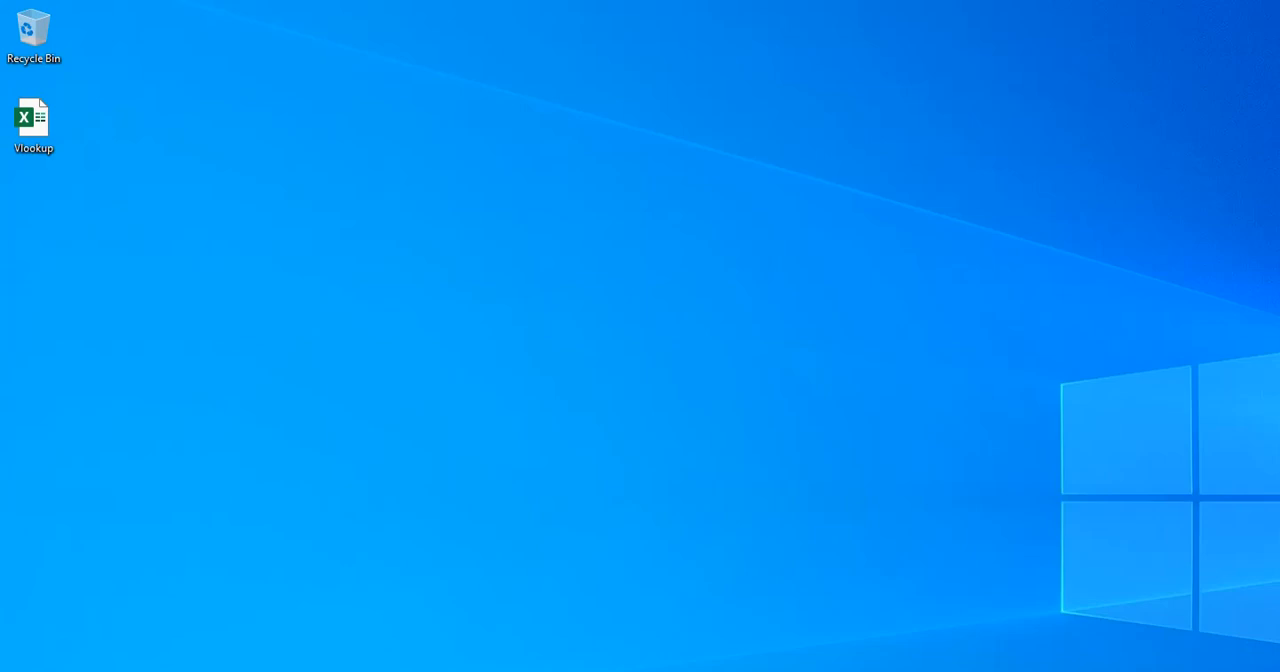
Open the Vlookup workbook from the desktop and review the name and address column headers on the DataArray1 sheet.
double_click(42, 127)
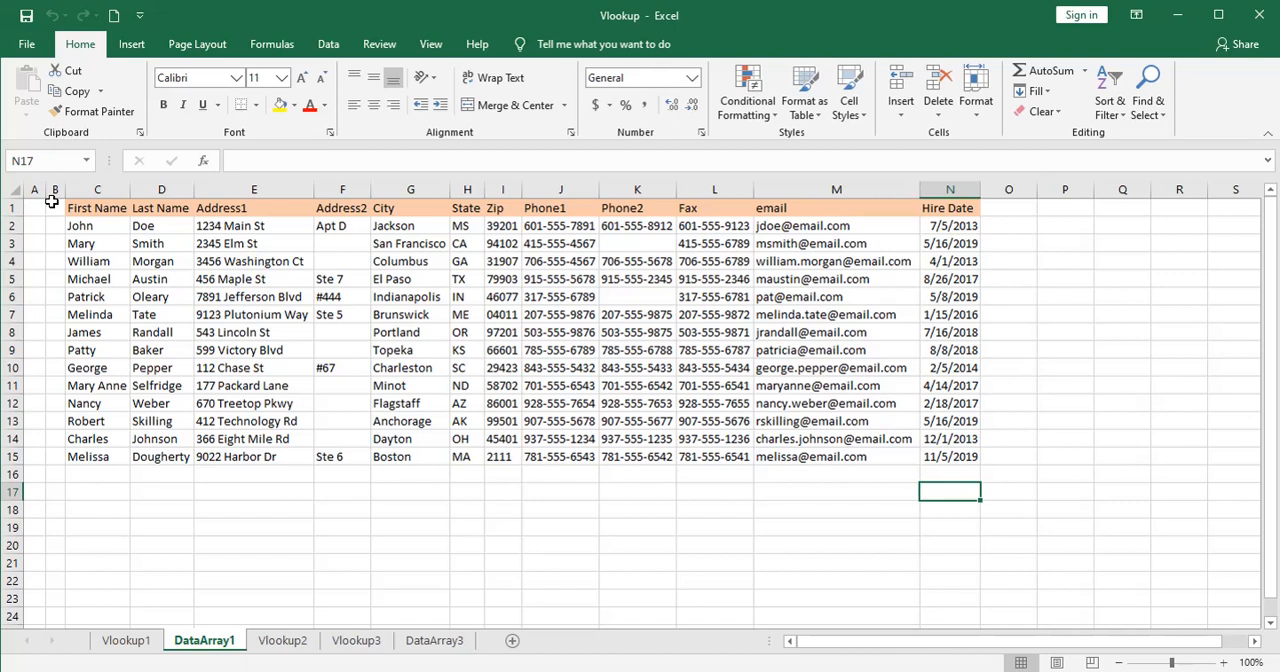
left_click(112, 207)
left_click(168, 204)
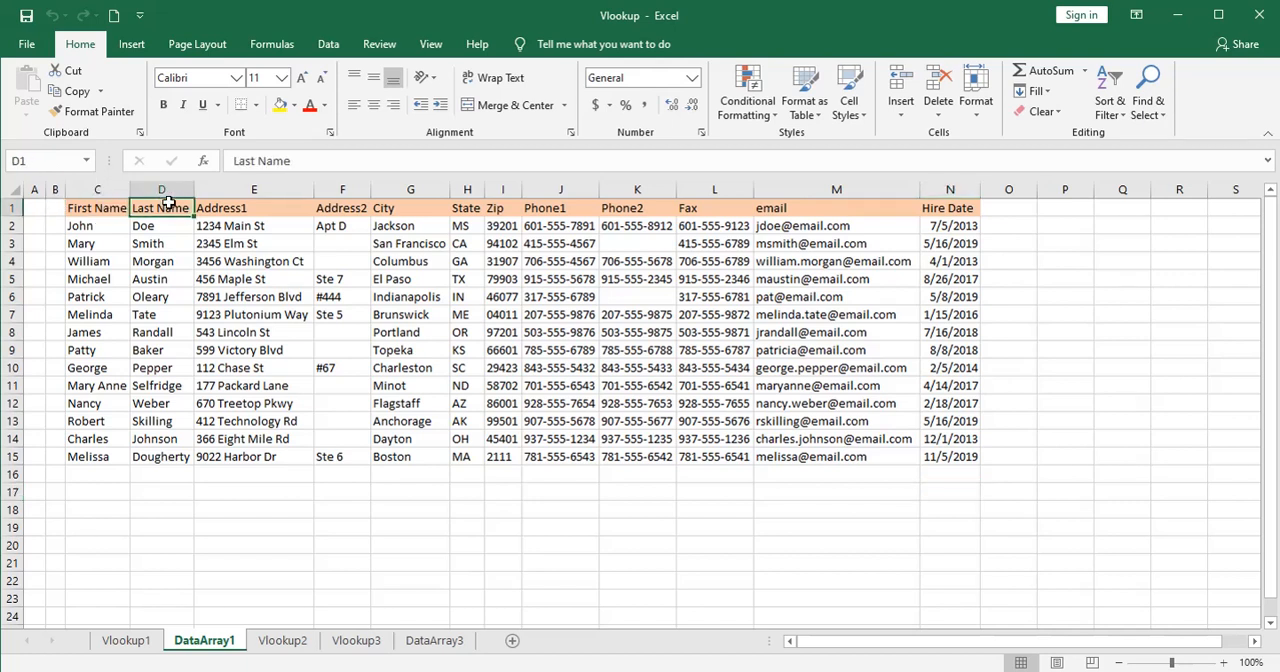
left_click(224, 208)
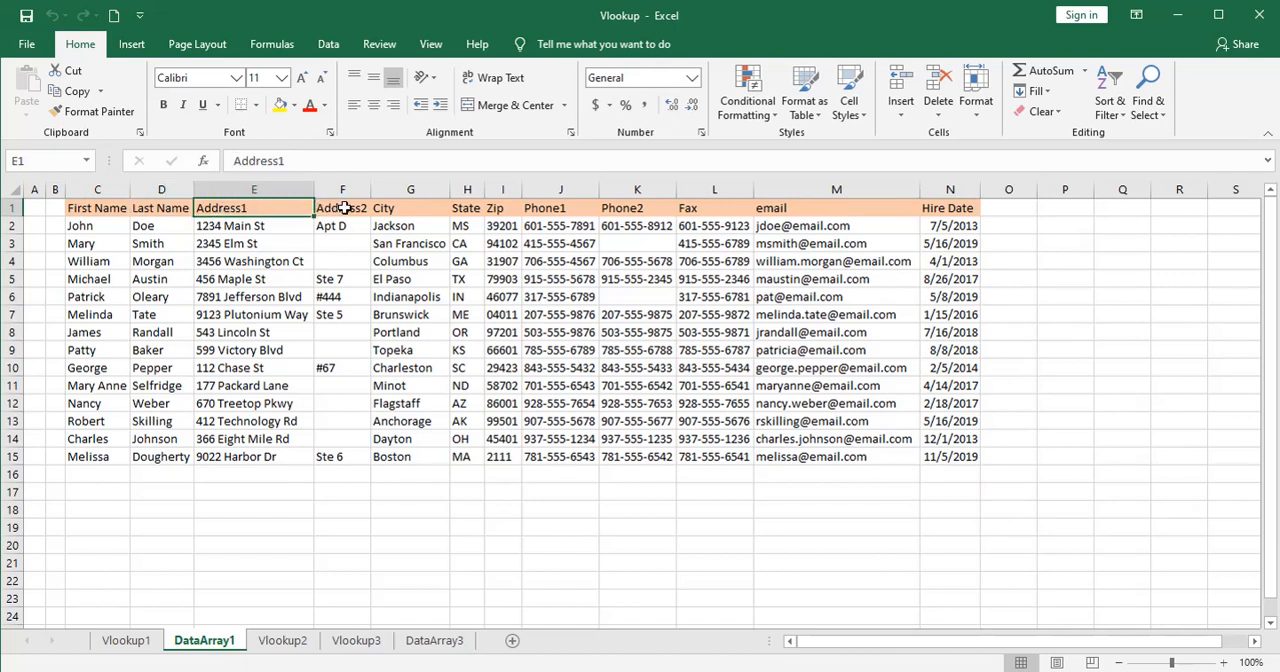
left_click(104, 207)
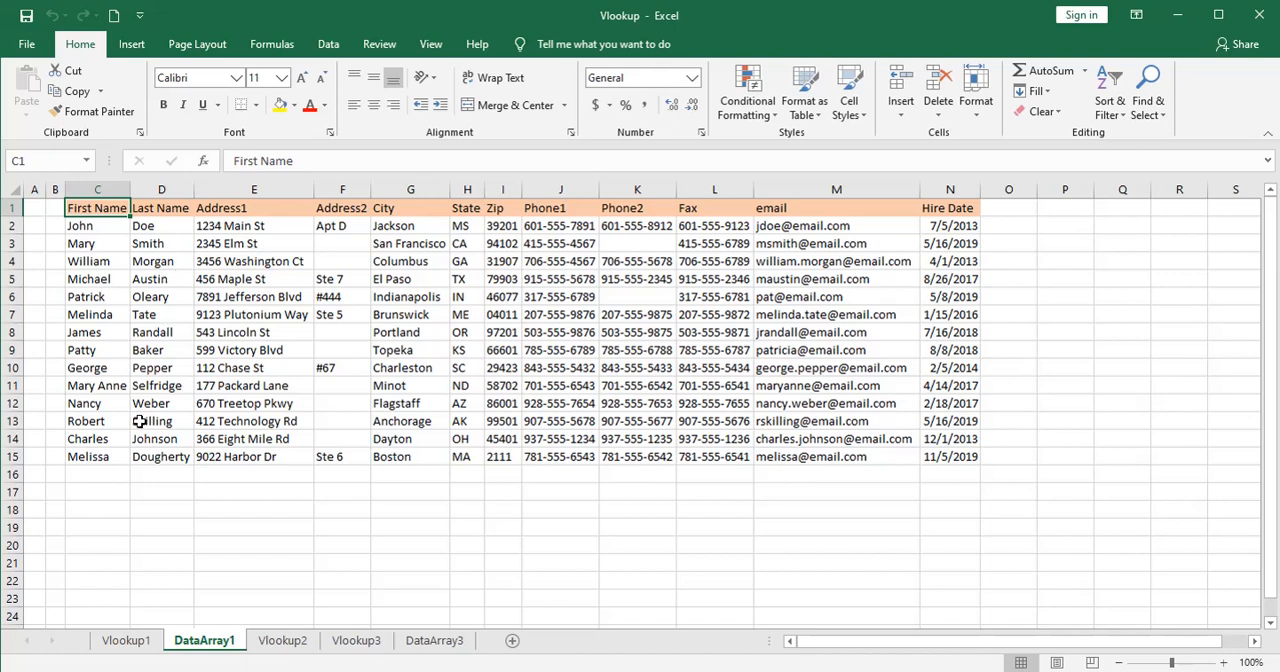
left_click(108, 507)
left_click(159, 507)
left_click(232, 508)
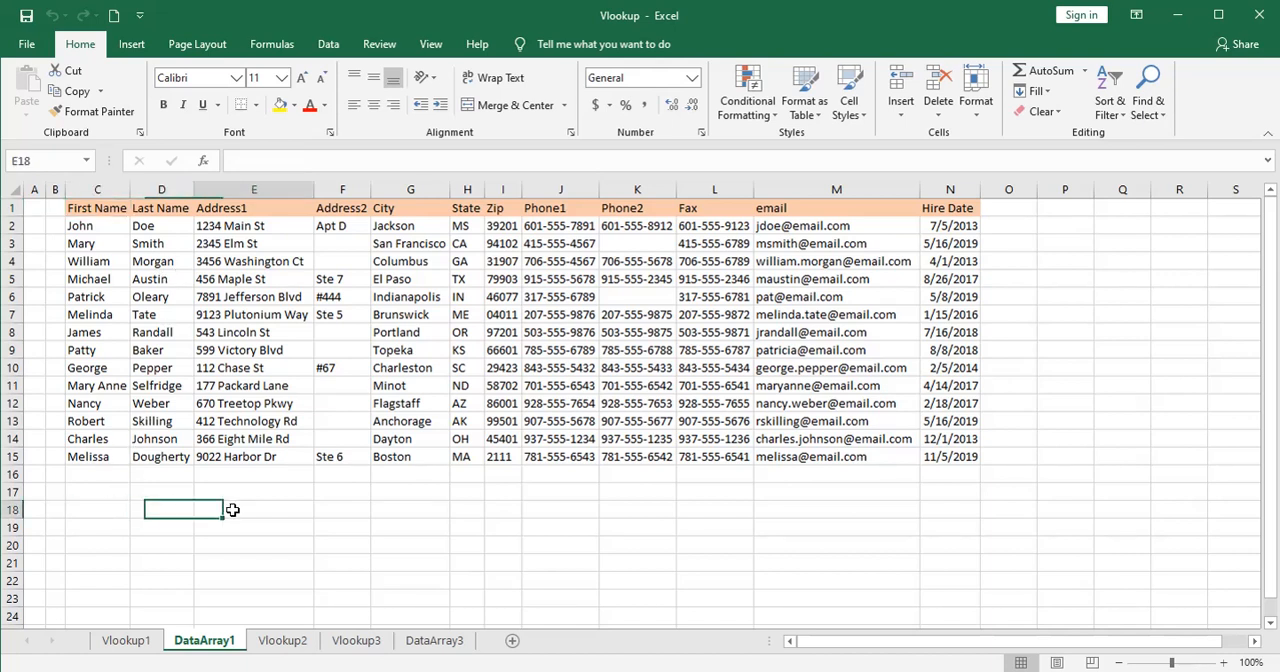
left_click(346, 506)
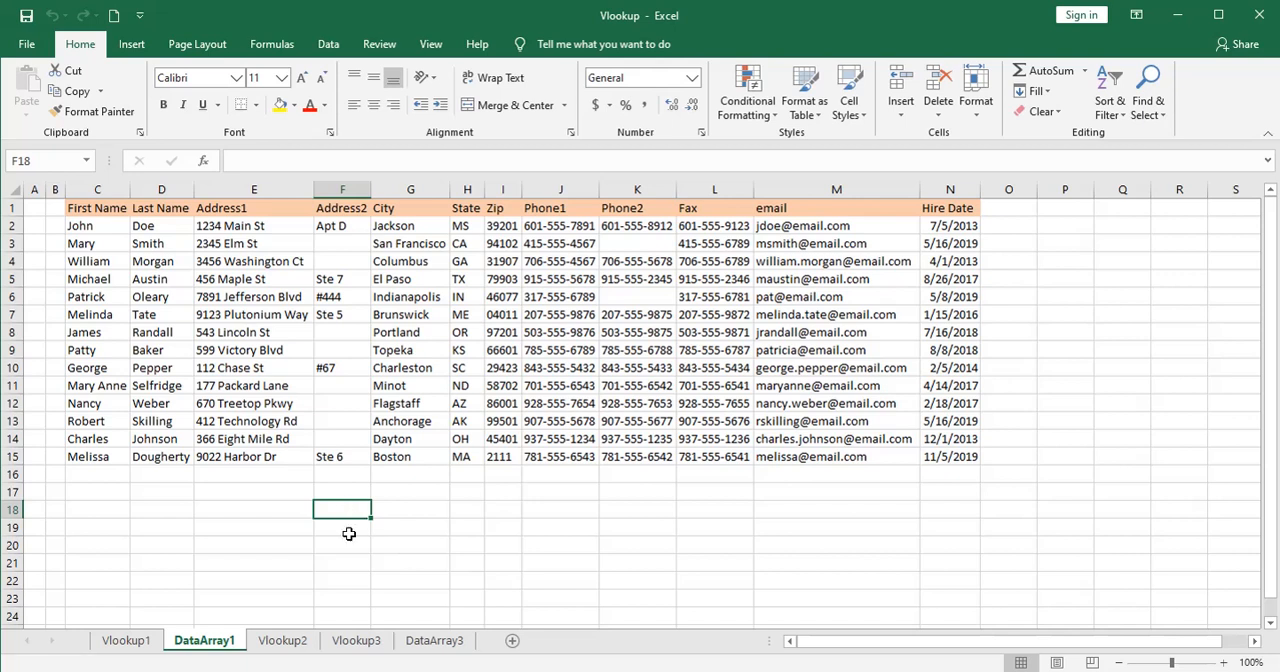
left_click(347, 543)
left_click(349, 563)
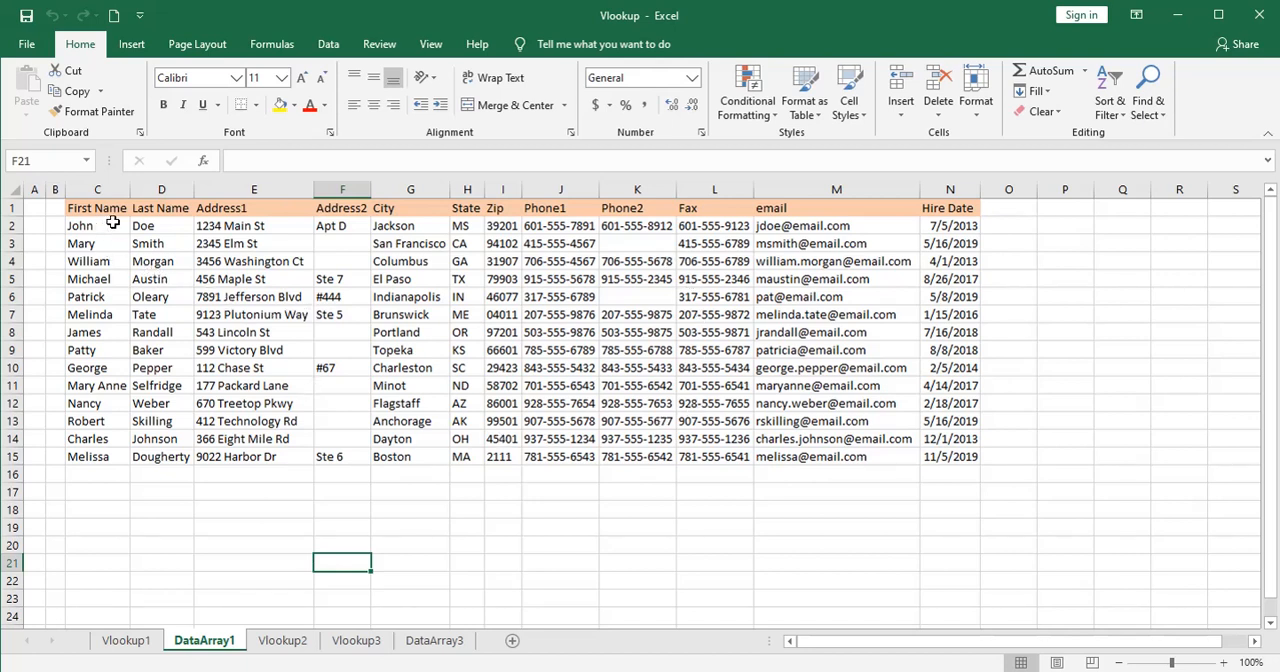
Examine the last names and email column on DataArray1 and compare the sheet with the employee list on Vlookup1.
left_click(145, 225)
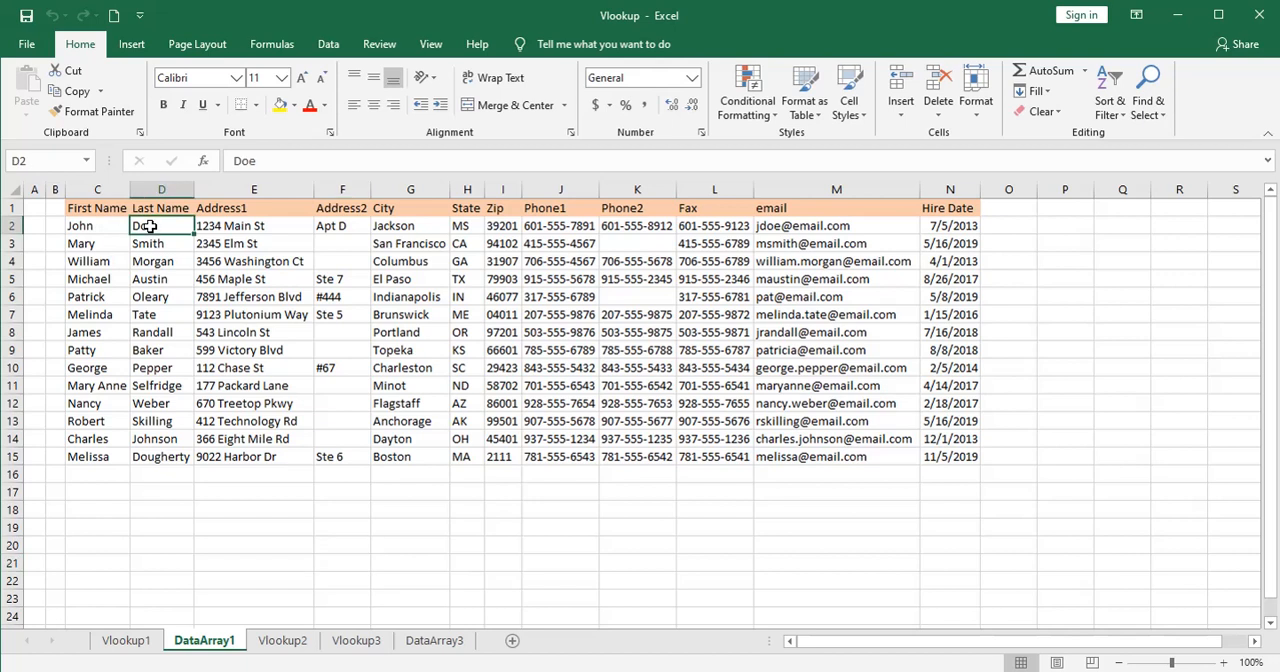
left_click(158, 333)
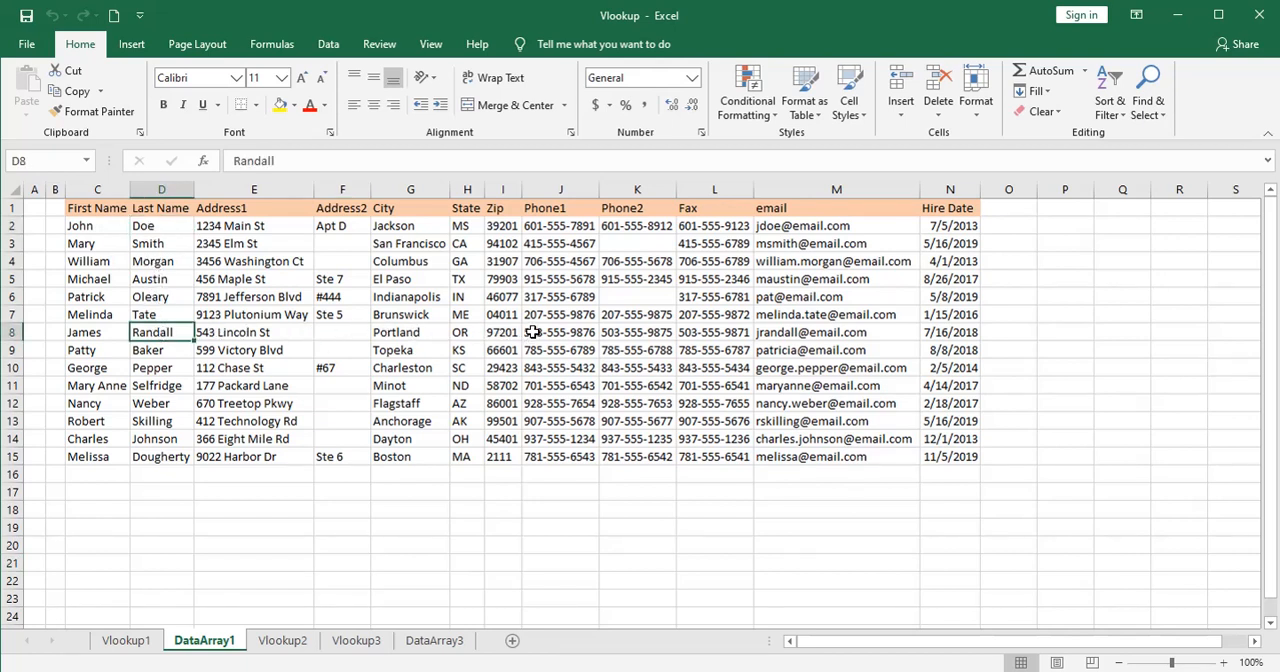
left_click(772, 333)
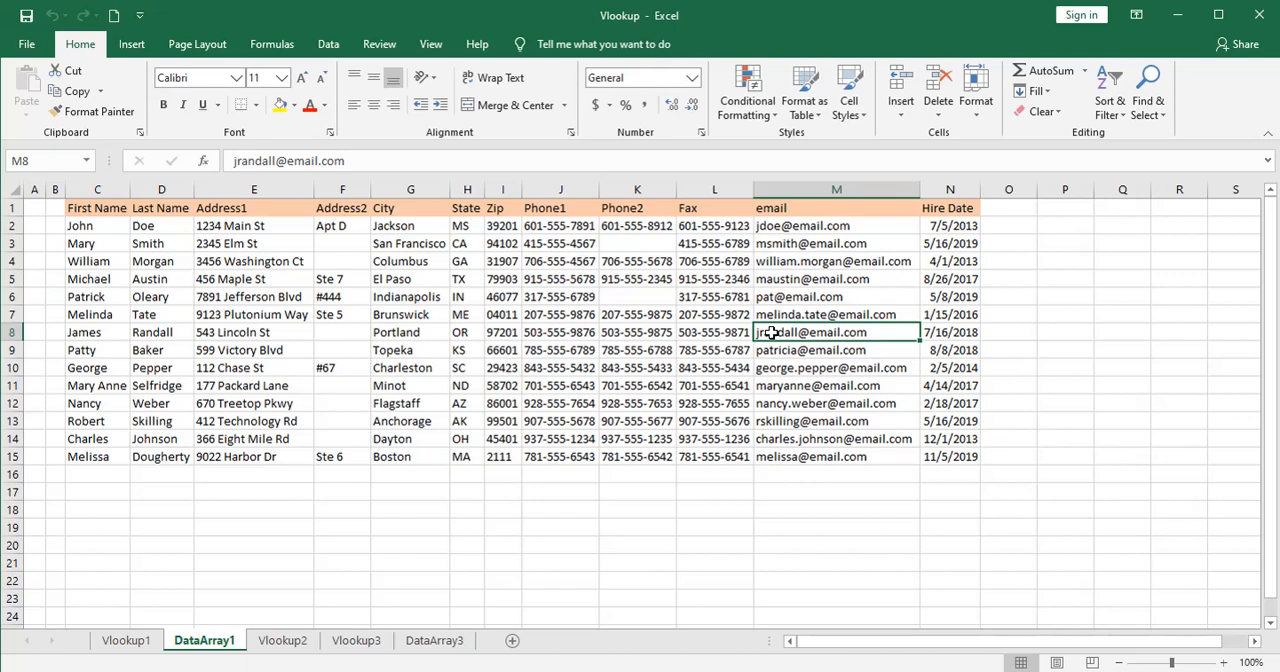
key("ctrl+End")
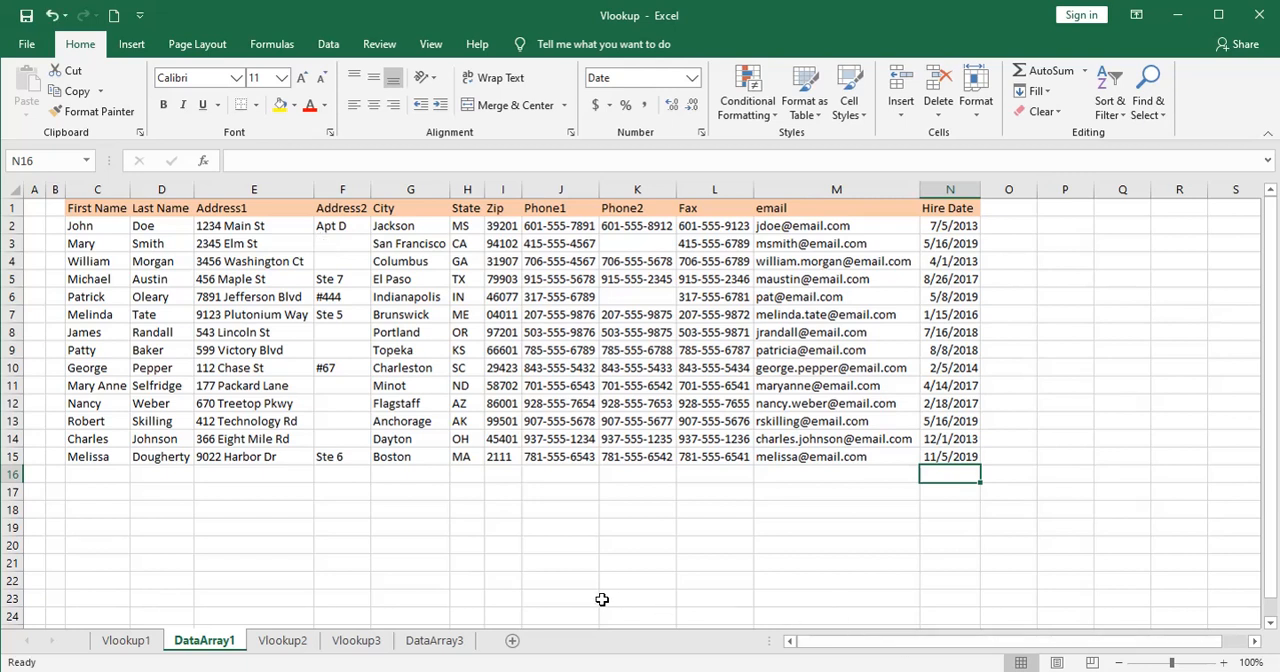
left_click(127, 641)
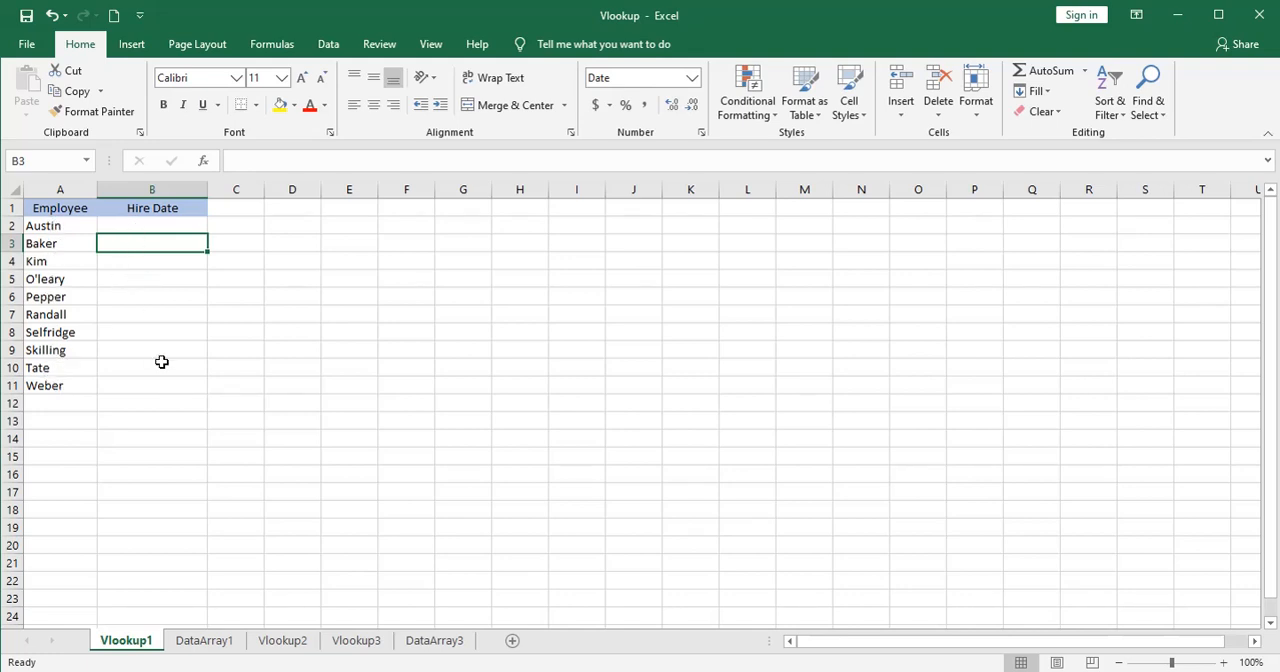
left_click(220, 643)
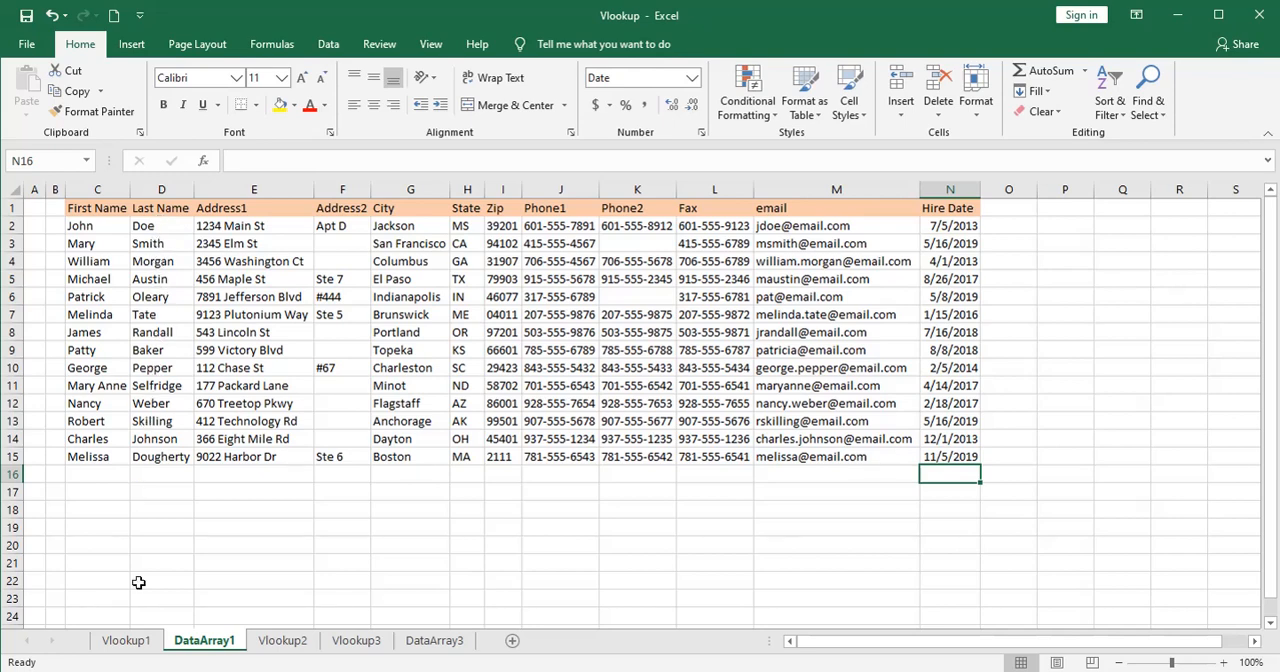
Start a VLOOKUP formula in cell B2 of the Vlookup1 sheet with A2 as the lookup value.
left_click(125, 645)
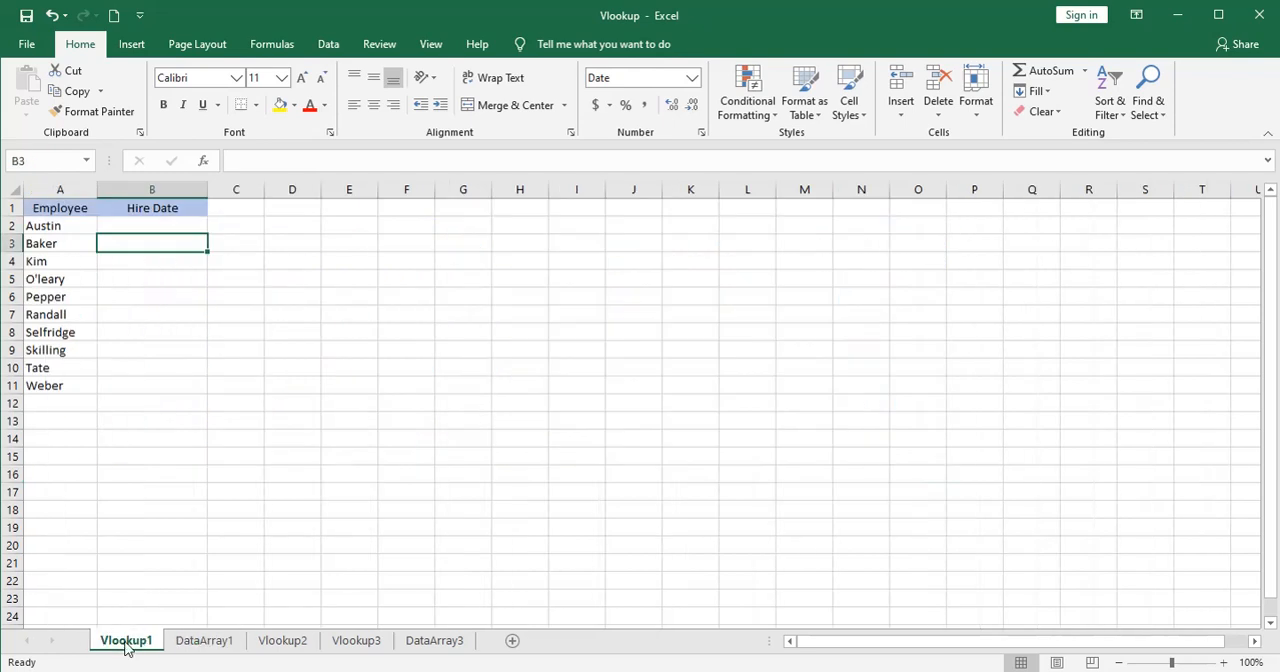
left_click(138, 228)
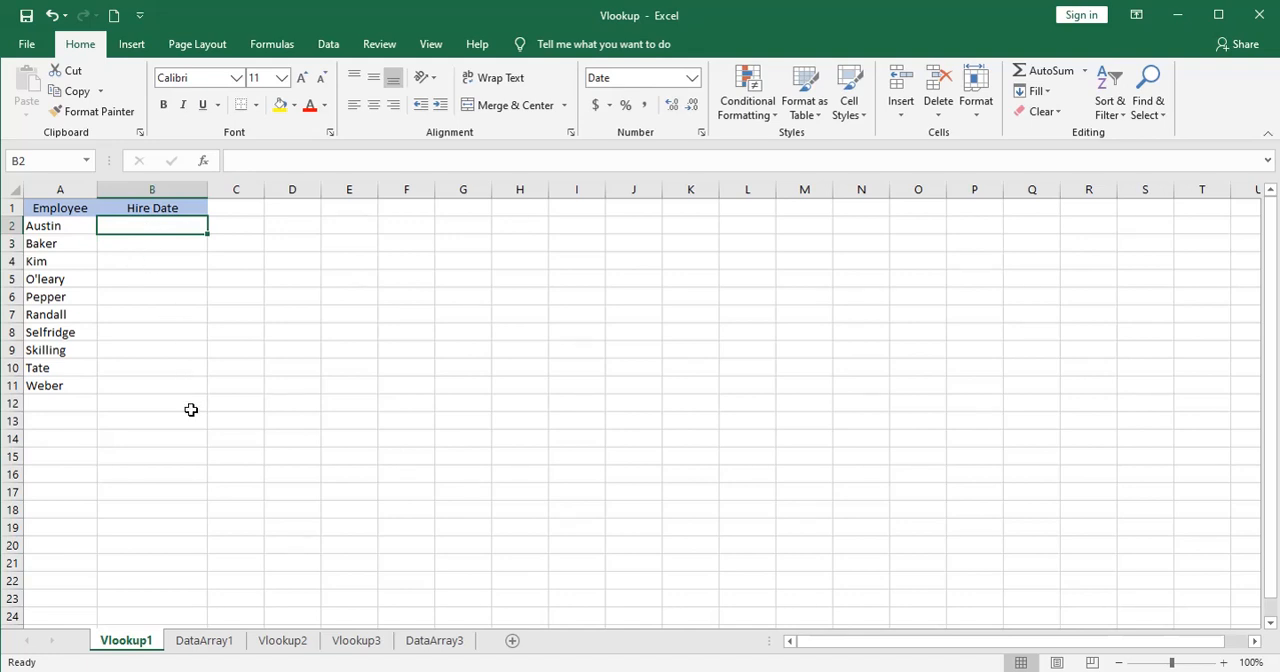
type("=")
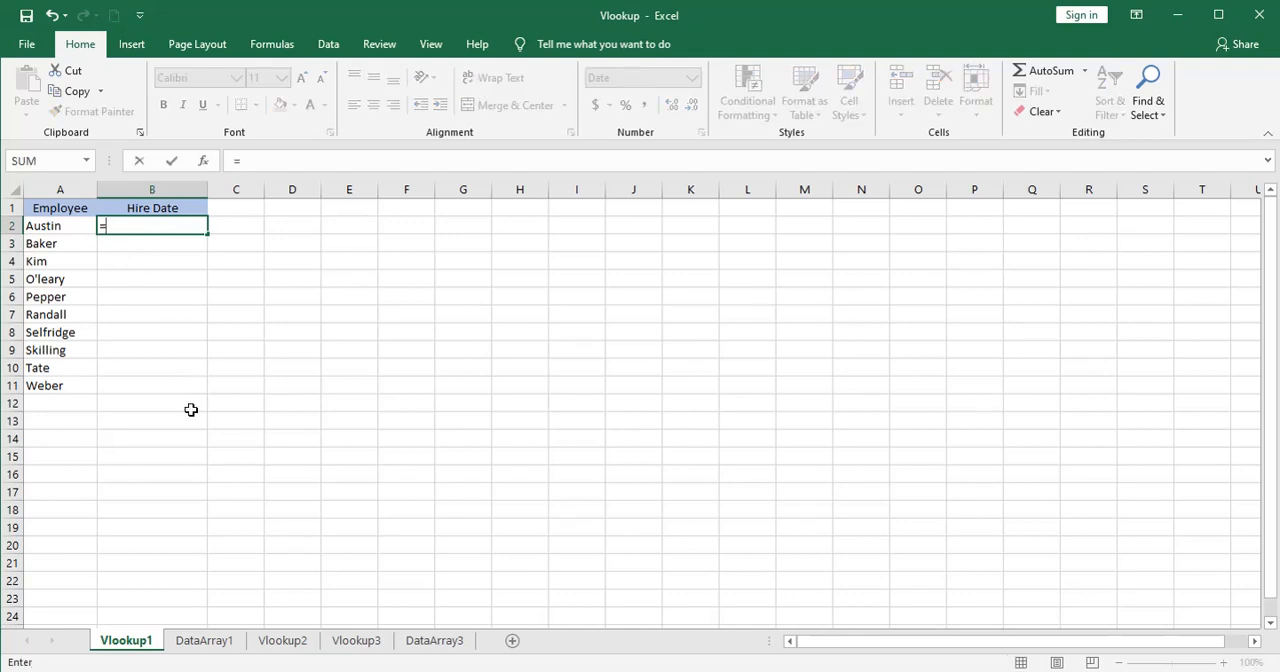
type("v")
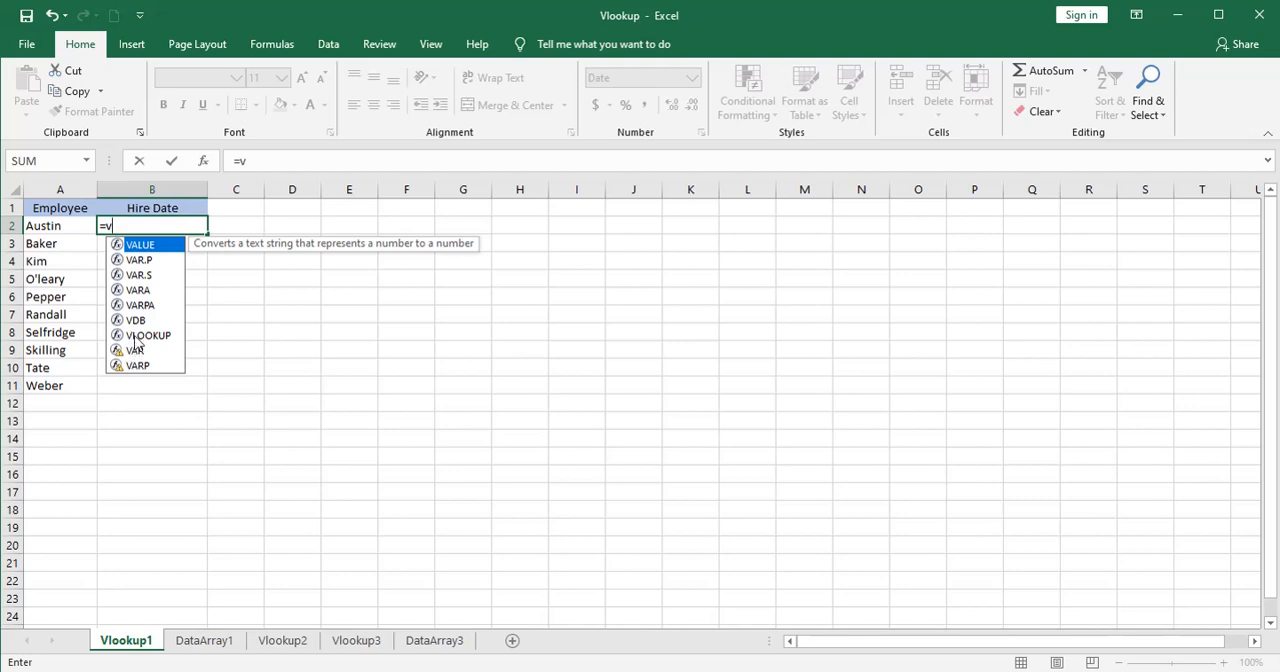
type("l")
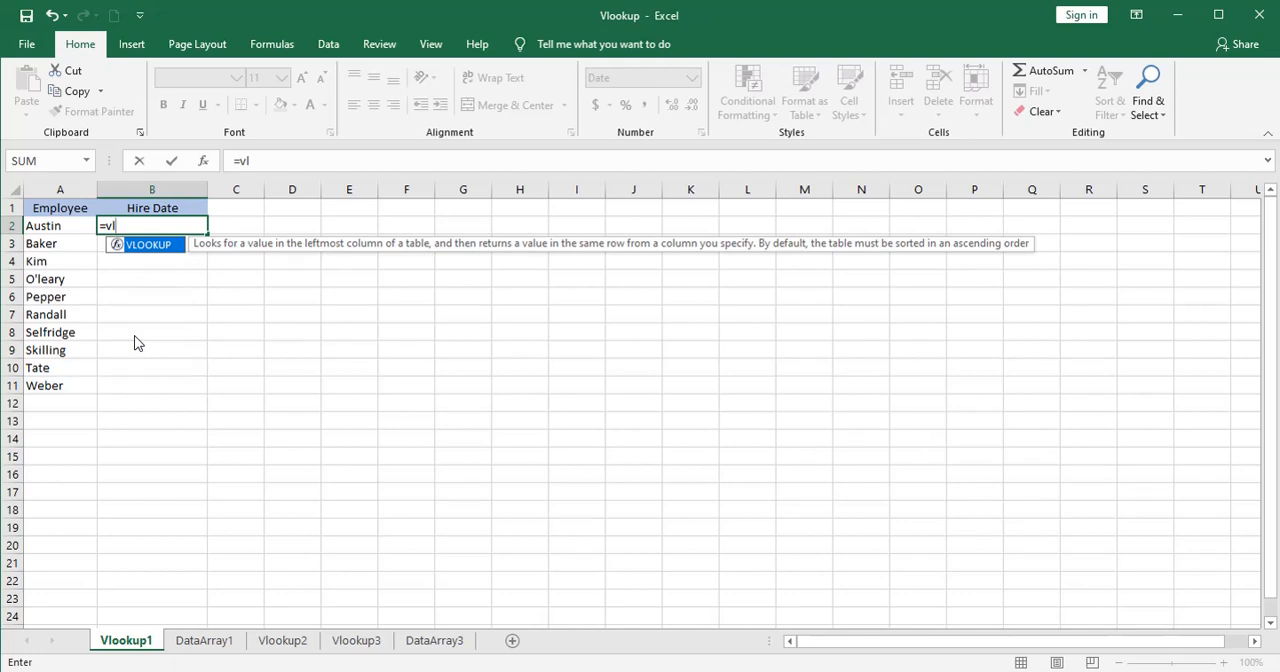
key("Tab")
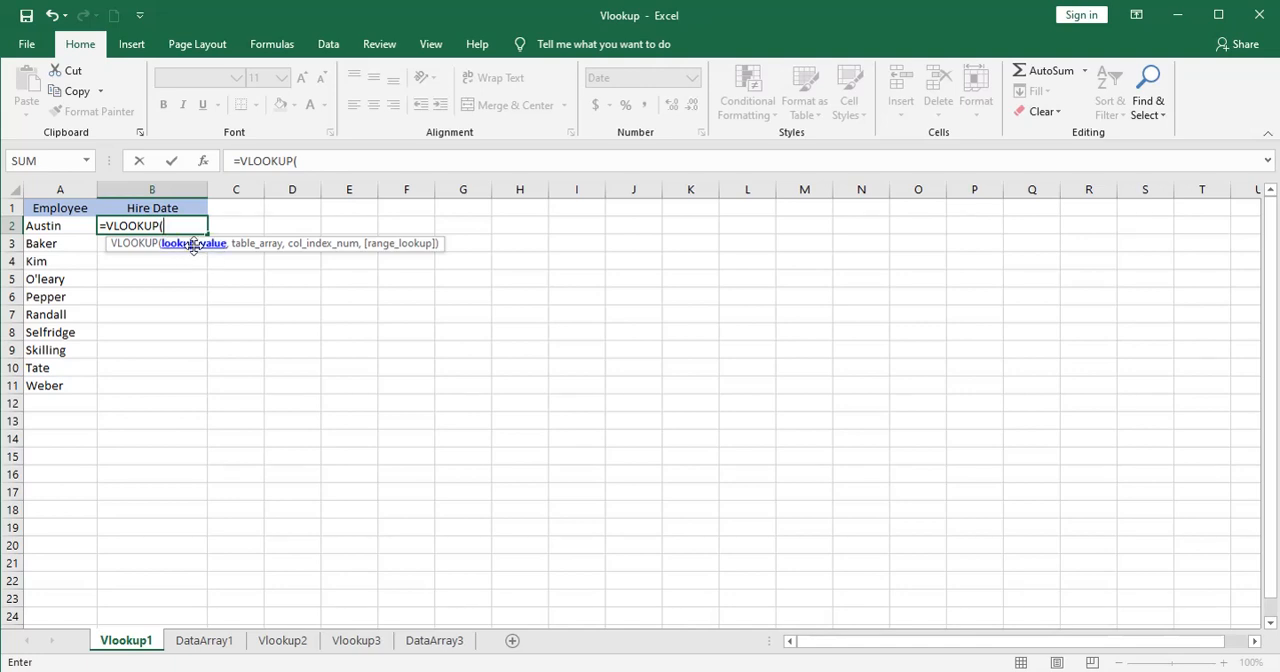
left_click(54, 226)
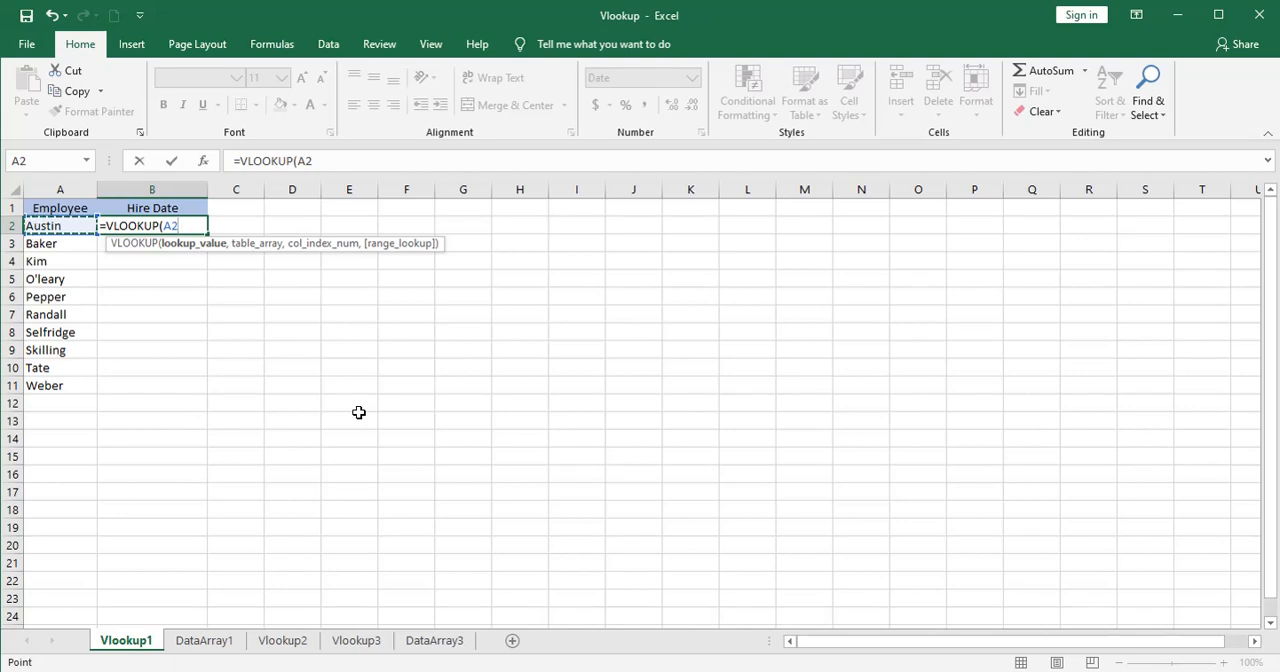
type(",")
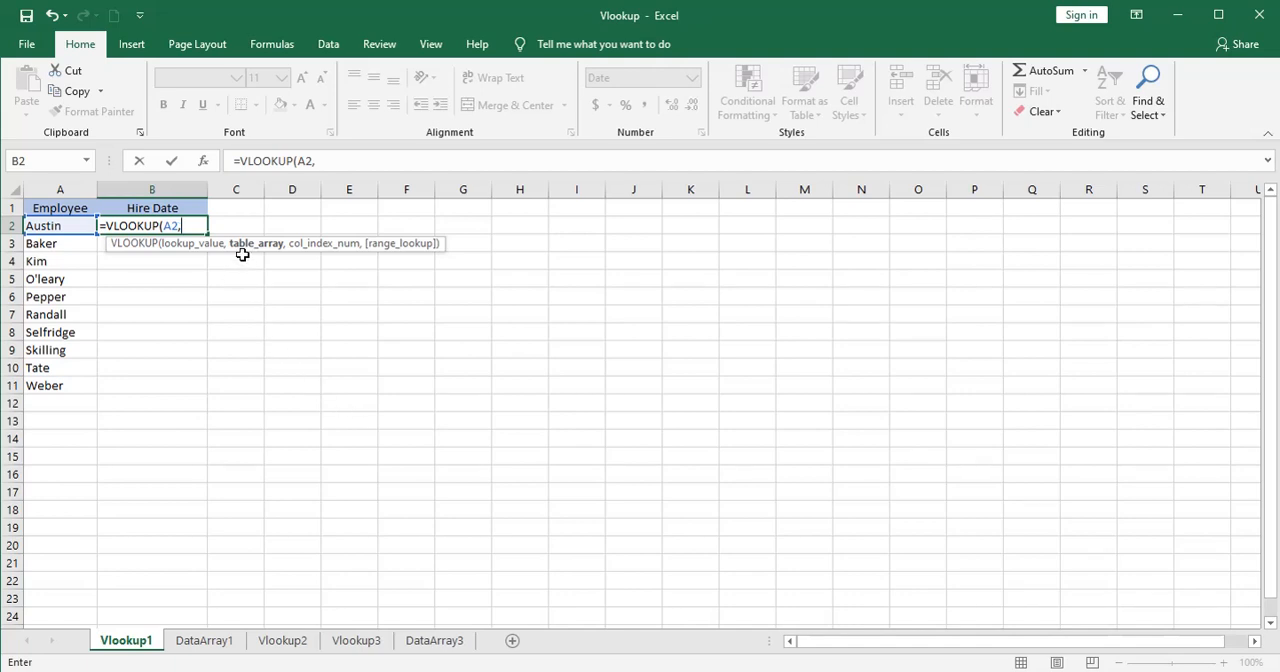
Set the formula's table array to the range D2:N15 on the DataArray1 sheet.
left_click(206, 629)
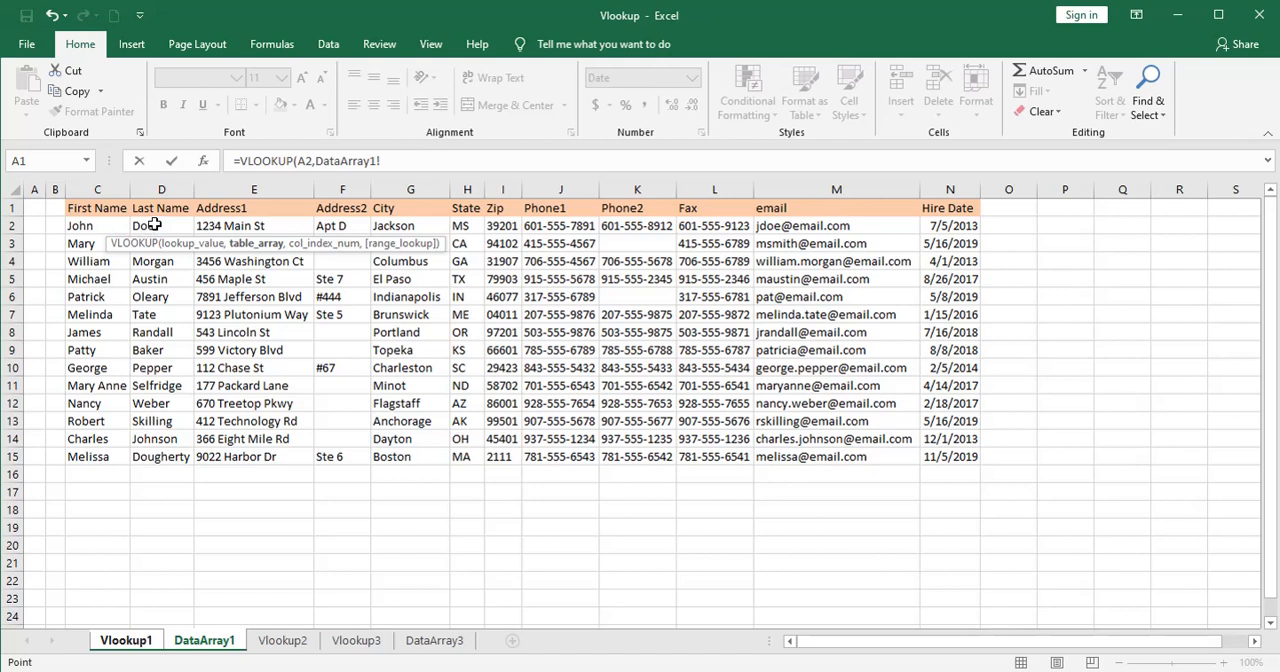
left_click_drag(155, 225, 243, 225)
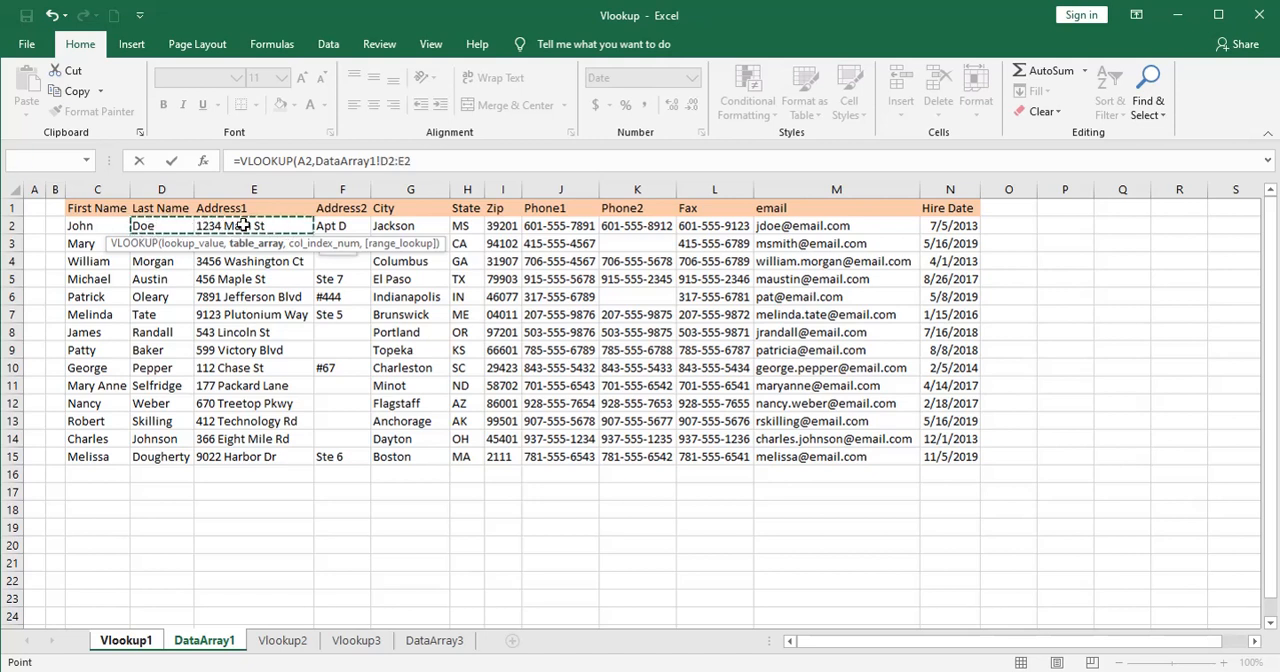
left_click_drag(470, 226, 551, 223)
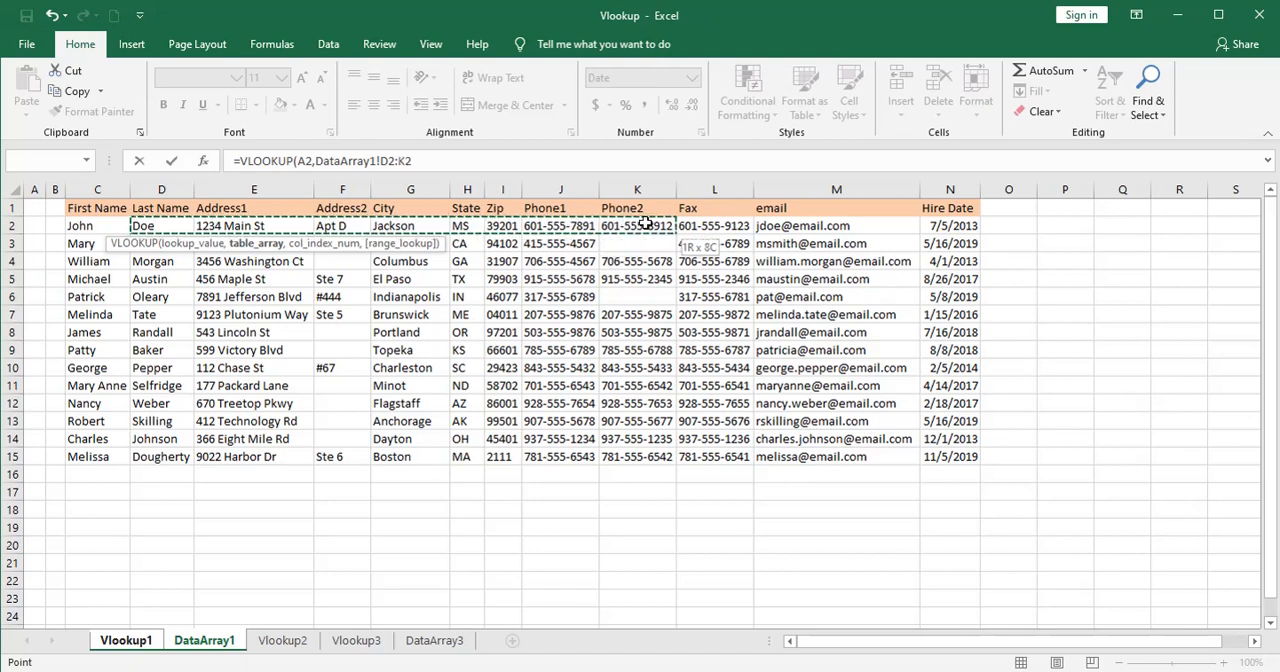
left_click_drag(646, 223, 792, 226)
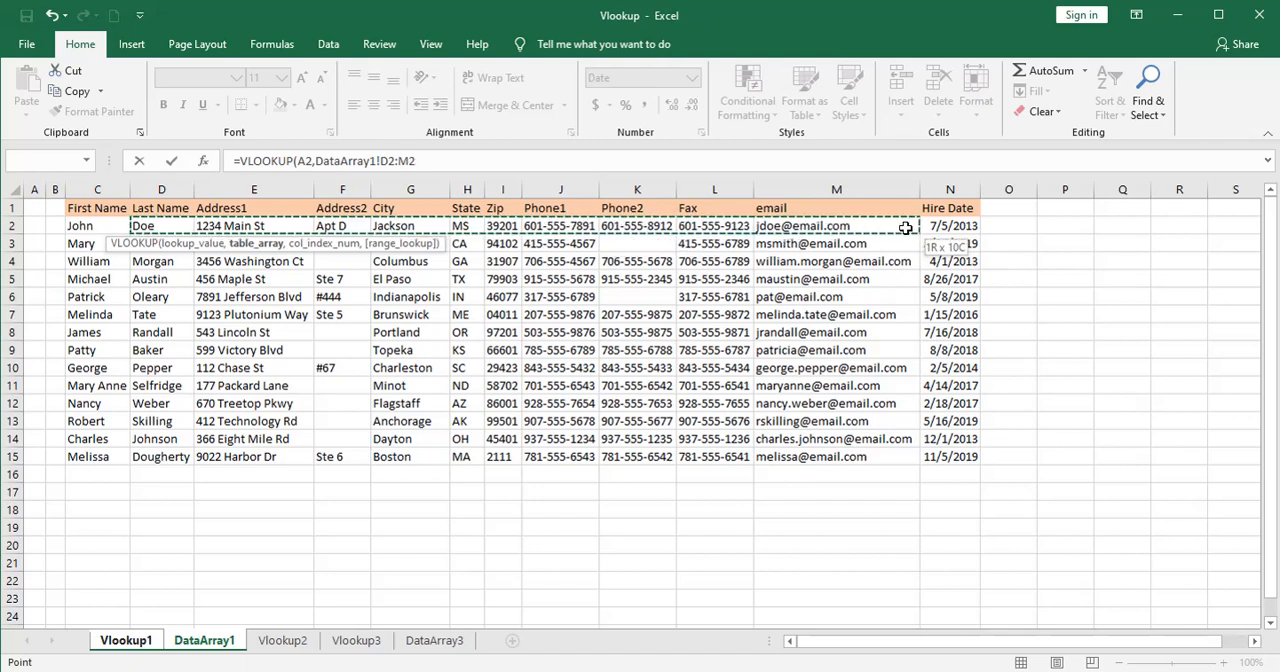
left_click_drag(918, 228, 941, 228)
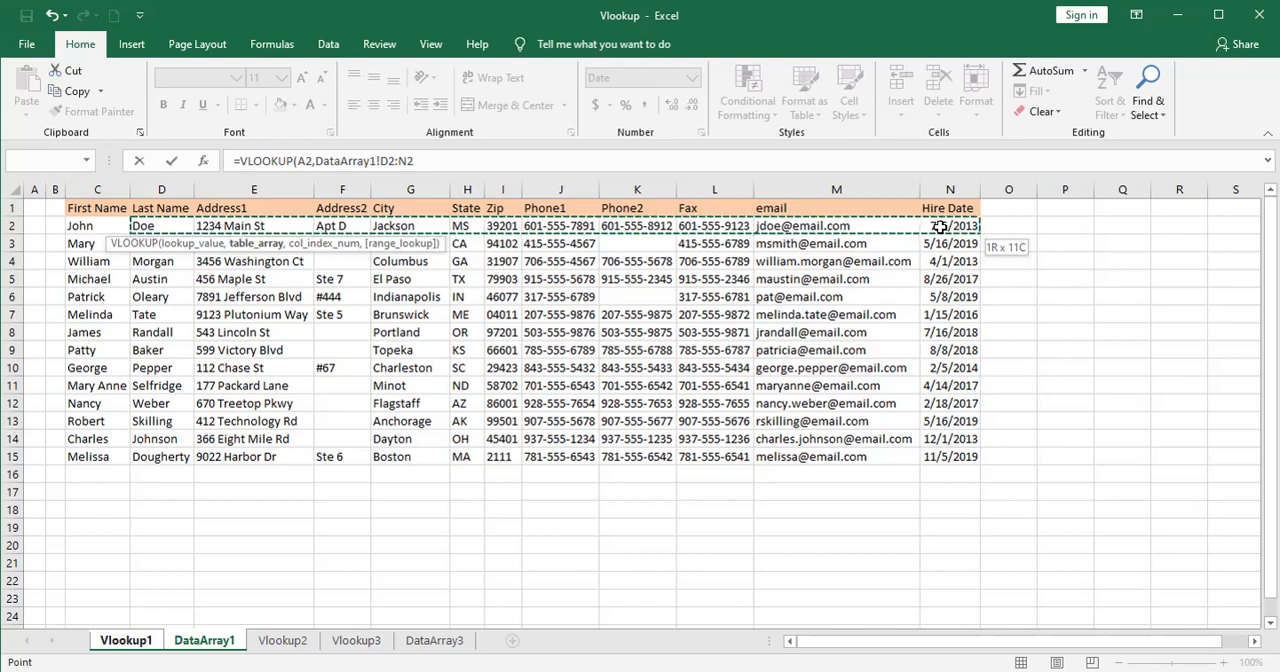
left_click_drag(940, 227, 958, 455)
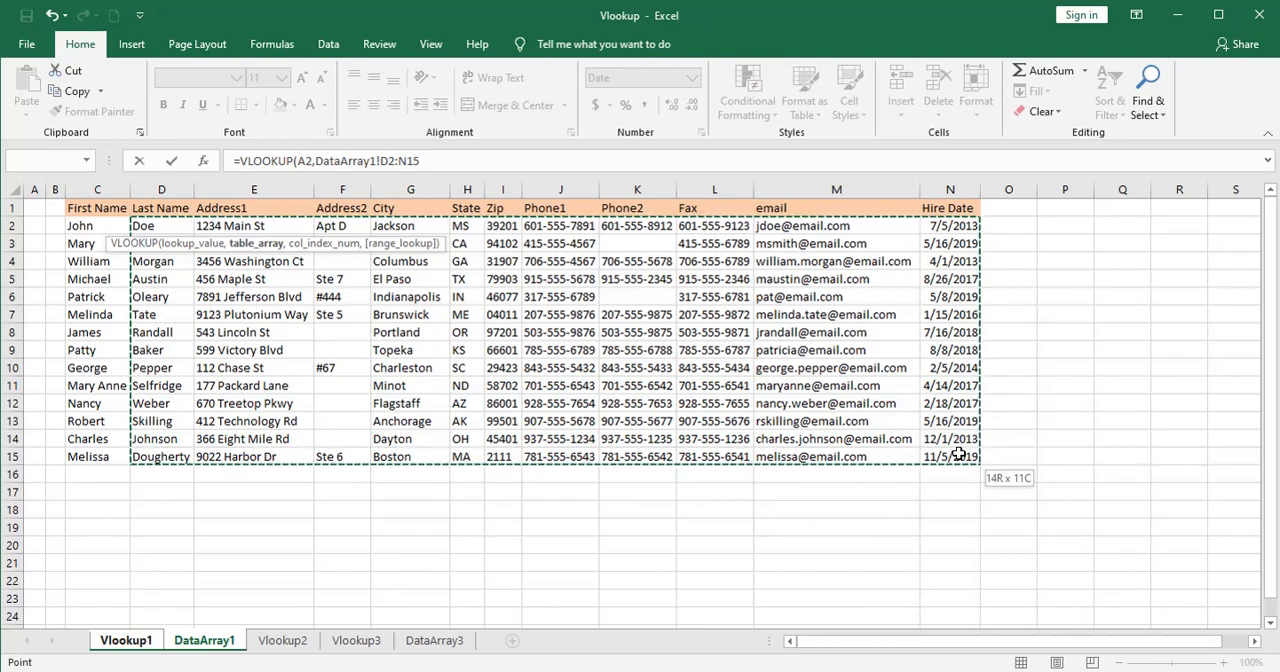
left_click_drag(958, 455, 956, 454)
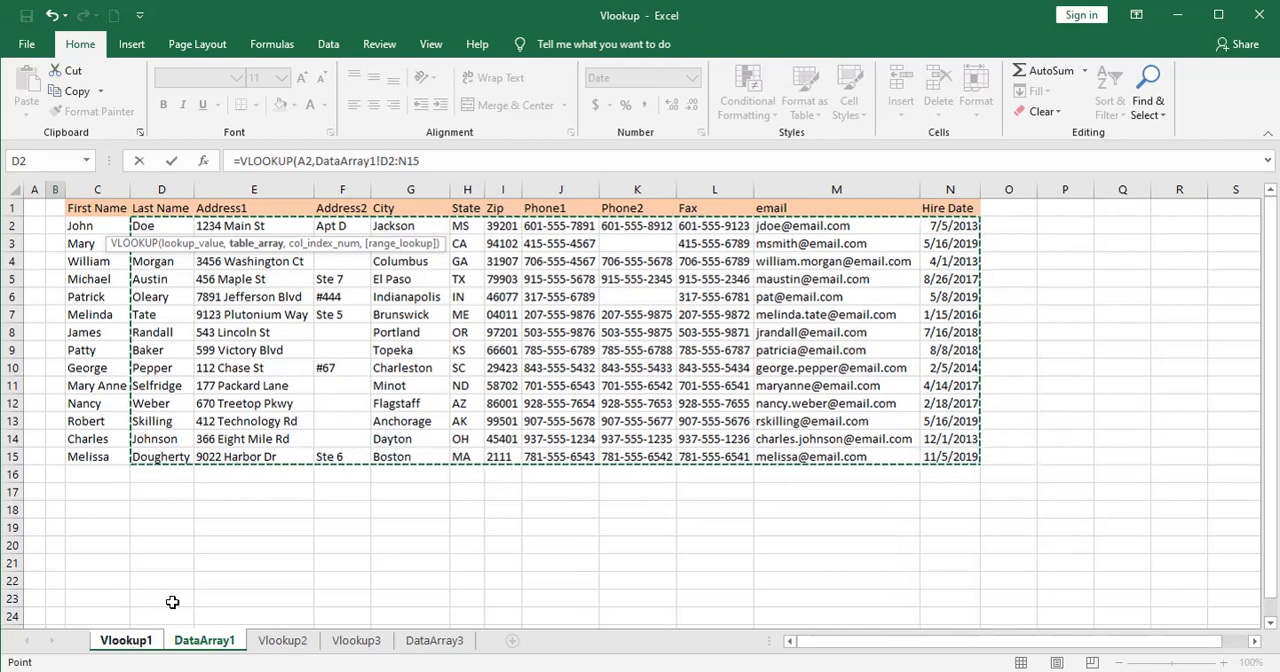
Complete the VLOOKUP arguments with column index 11 and FALSE for an exact match, and close the parenthesis.
left_click(430, 162)
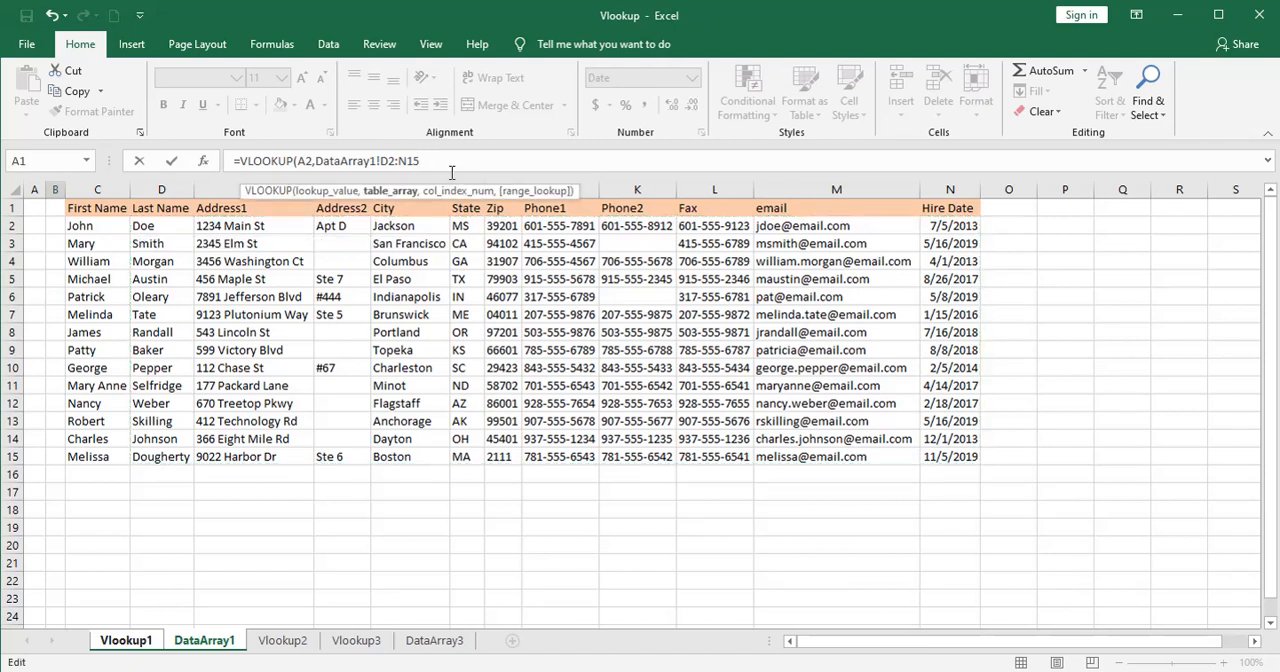
type(",")
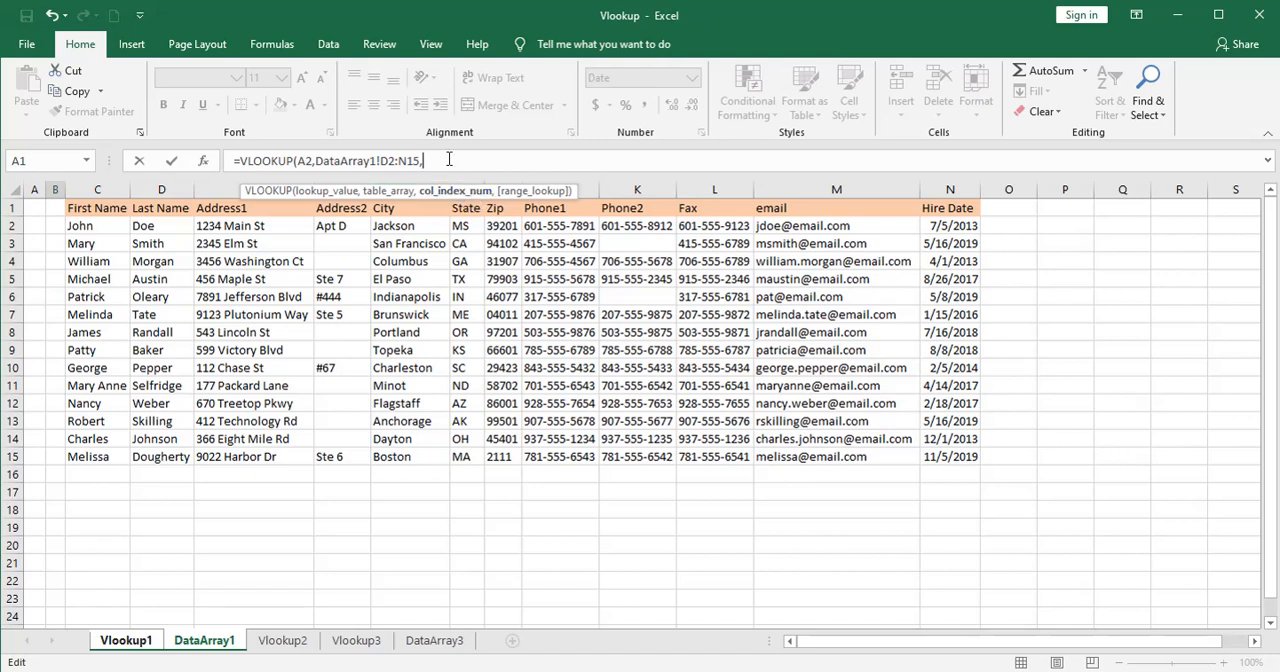
type("11,")
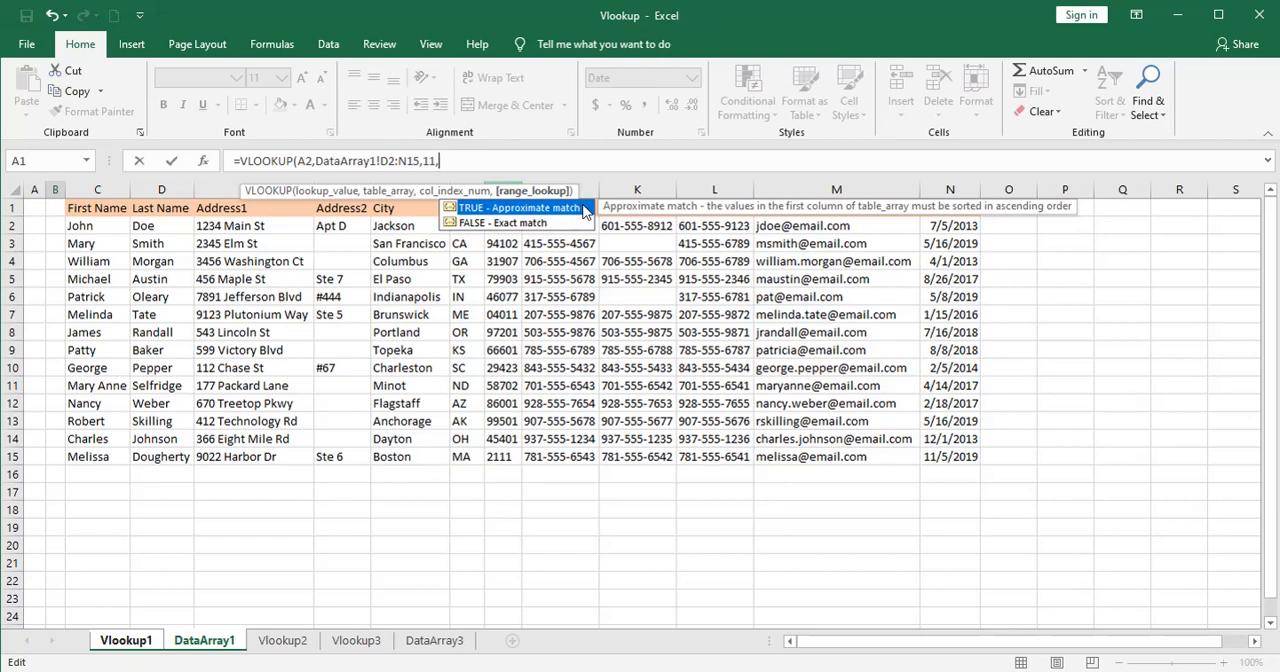
left_click(538, 224)
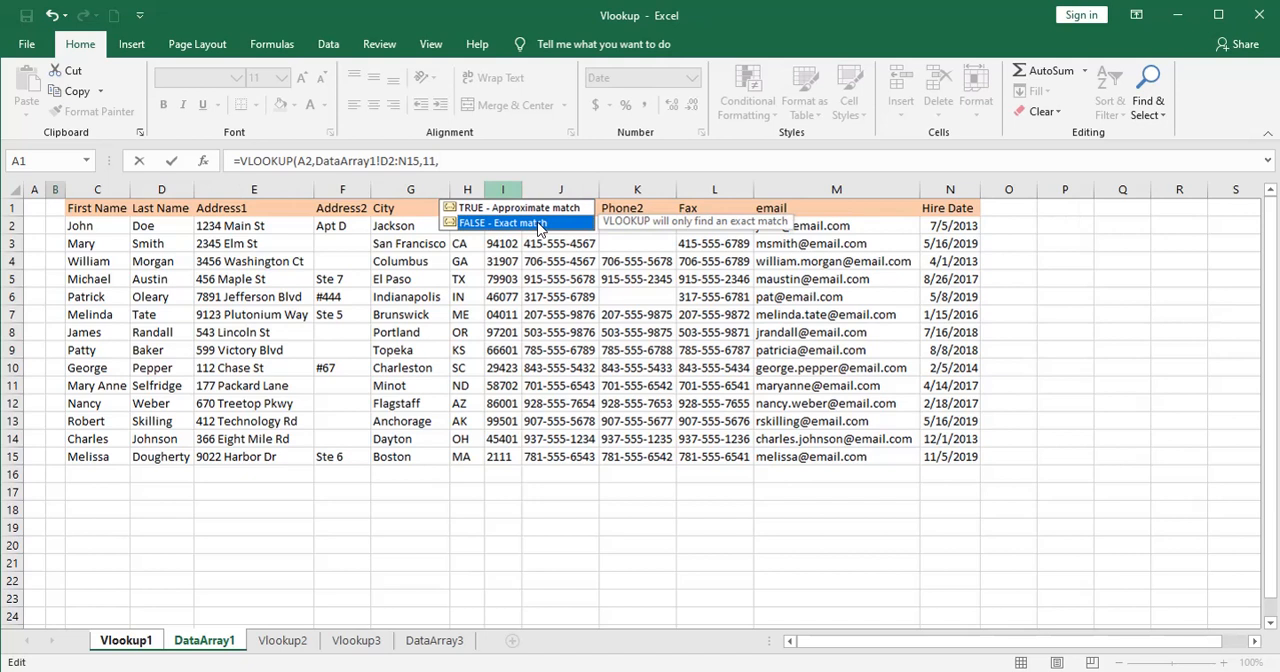
left_click(469, 161)
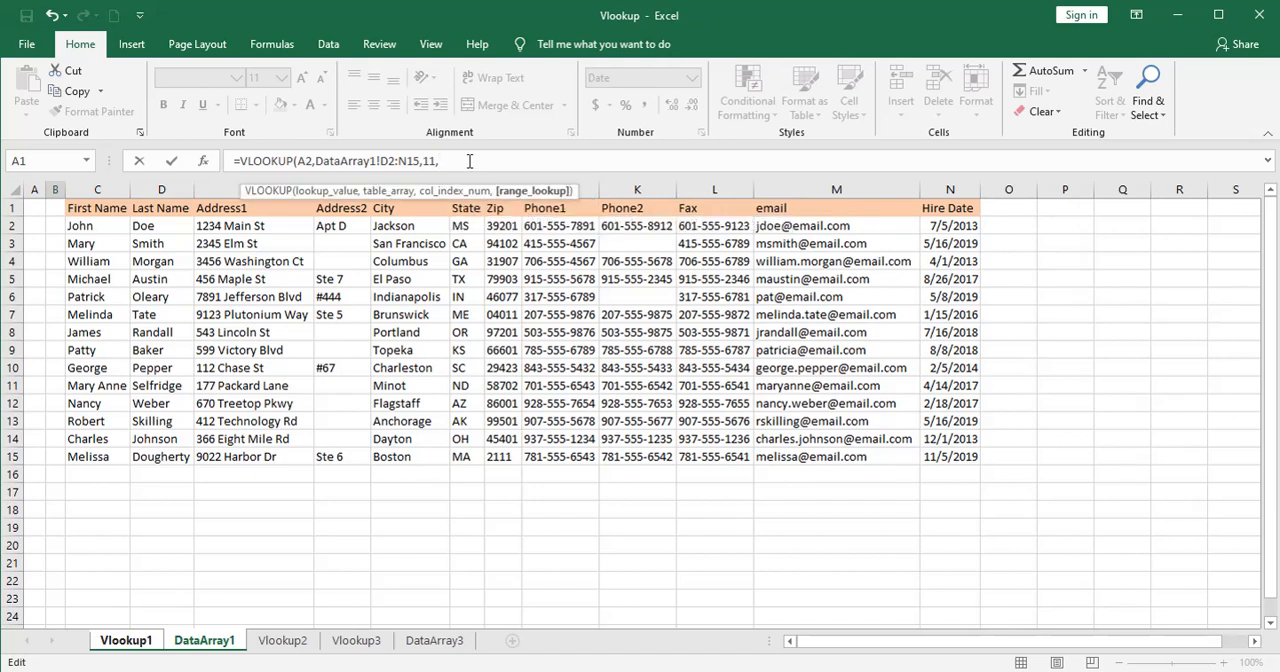
type("false")
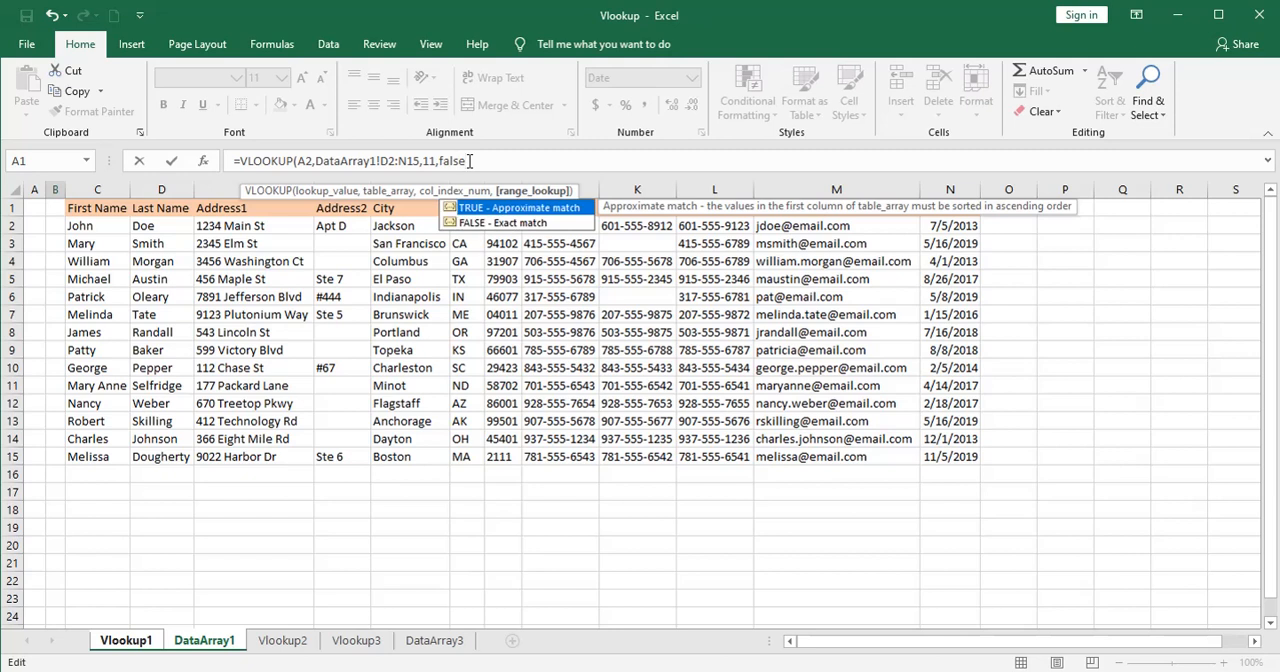
left_click(469, 161)
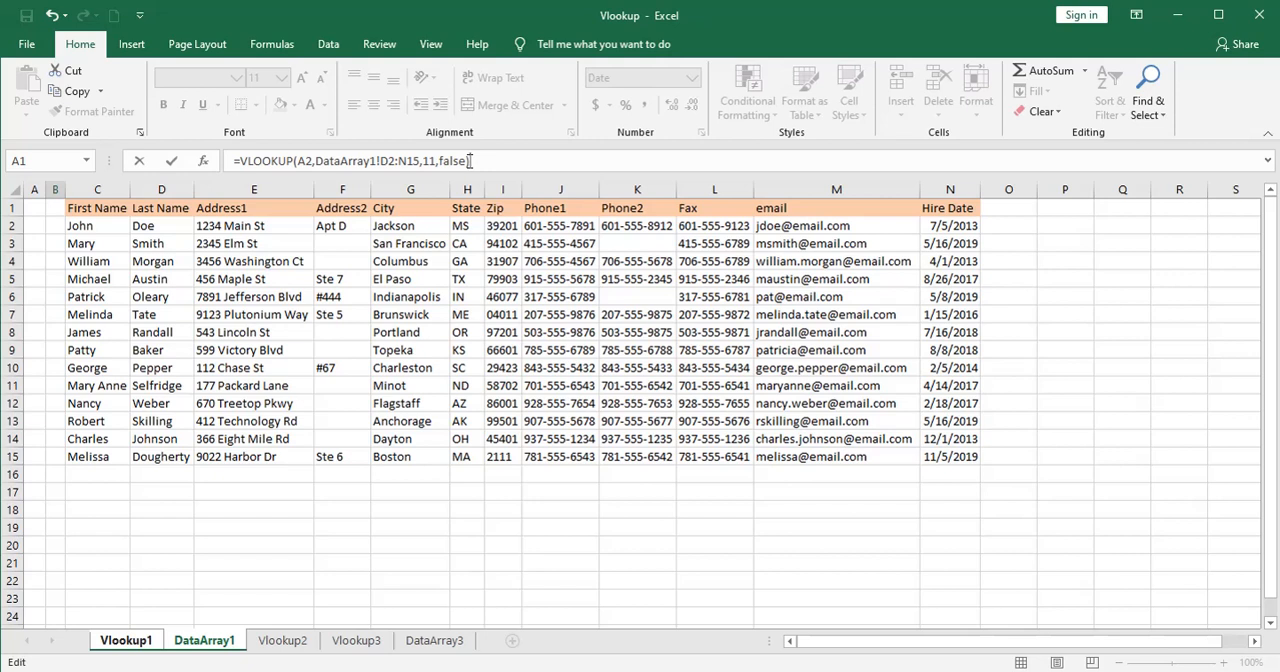
type(")")
Make the table array absolute as $D$2:$N$15 and enter the VLOOKUP formula in B2.
left_click(383, 161)
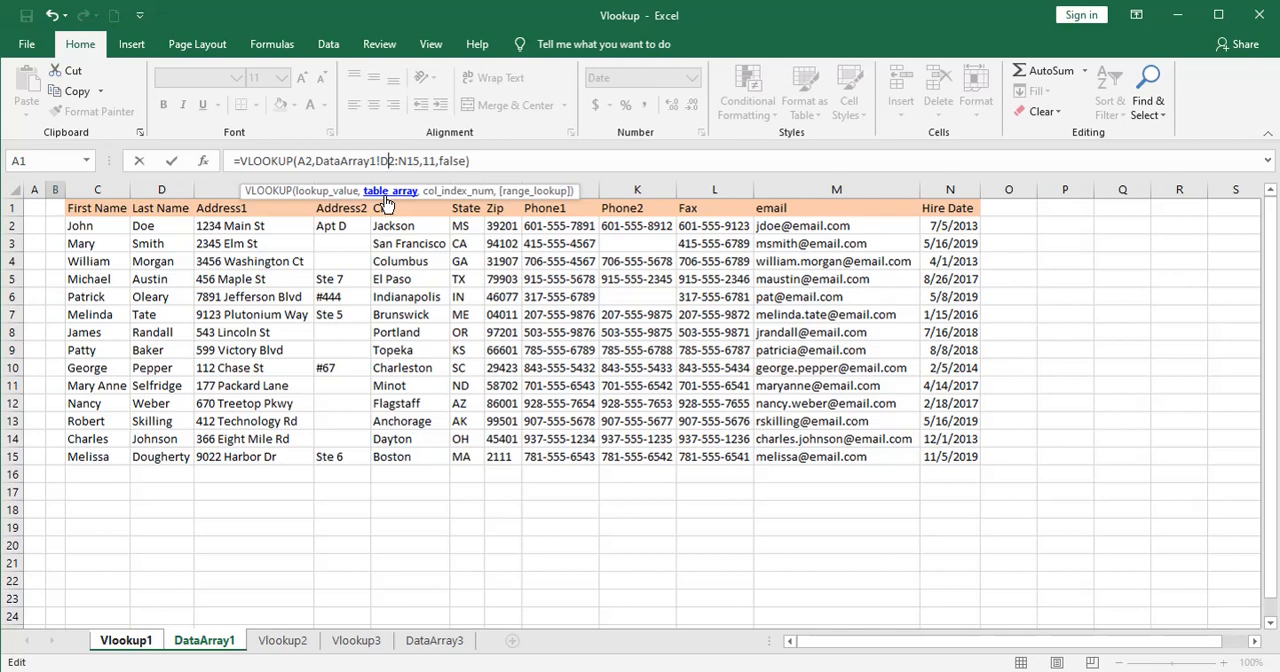
key("F4")
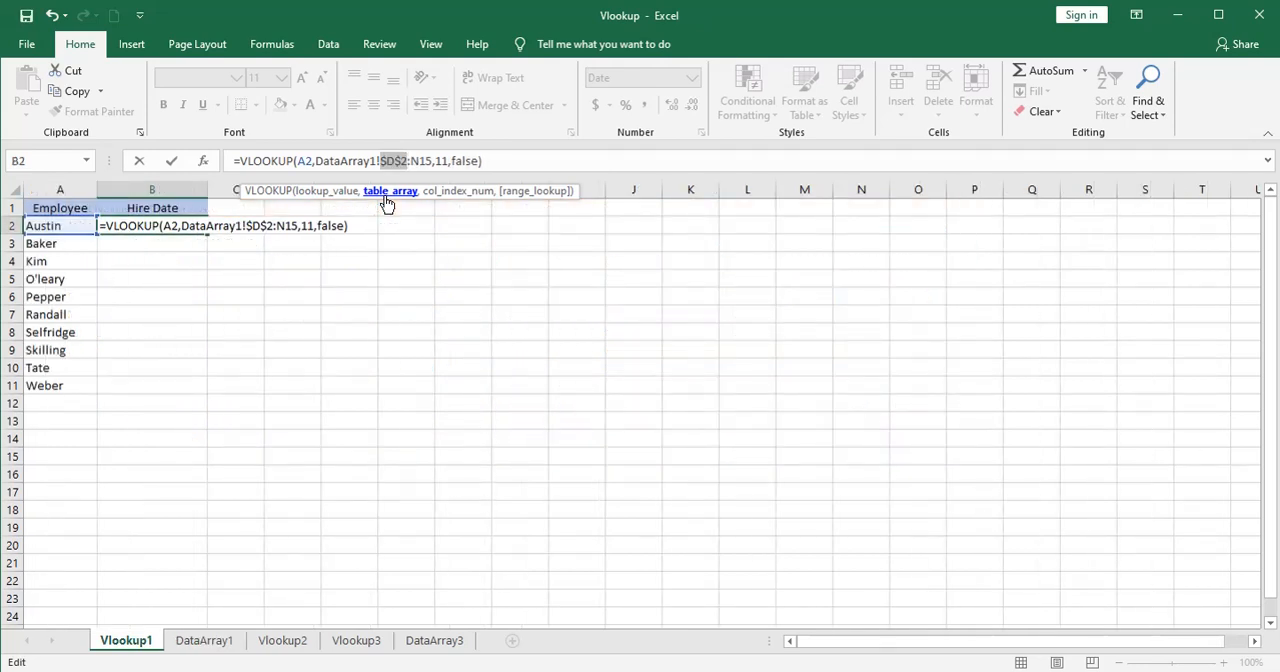
left_click(420, 161)
key("F4")
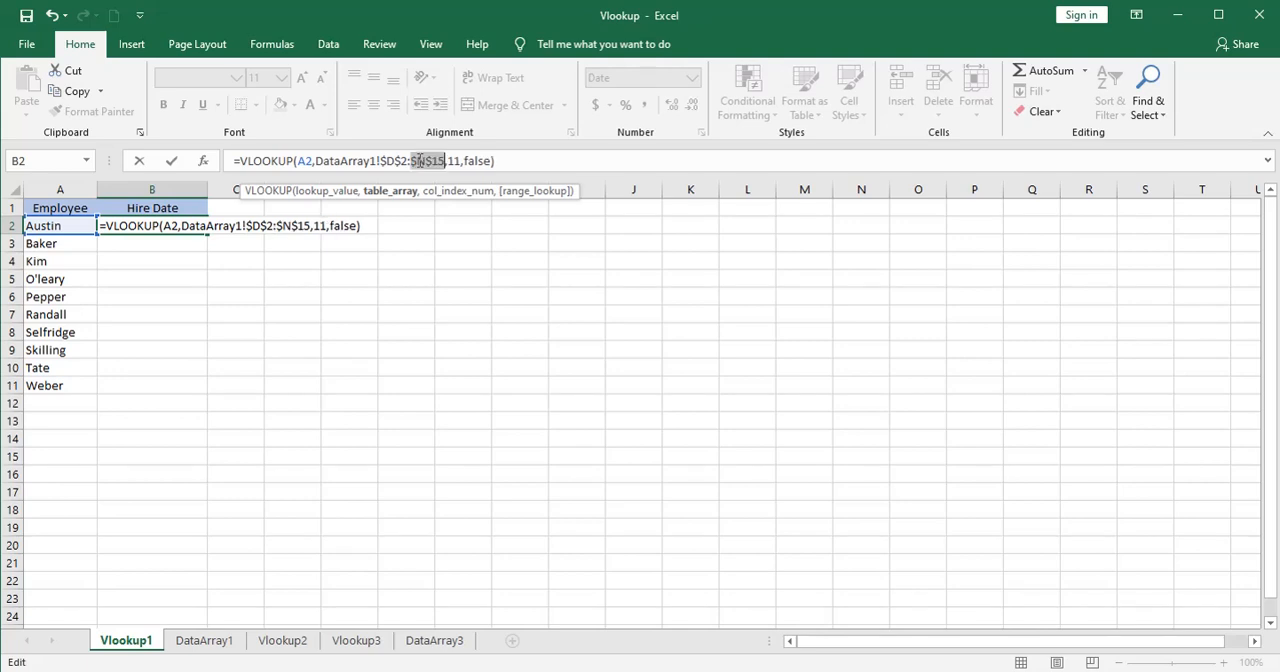
key("Return")
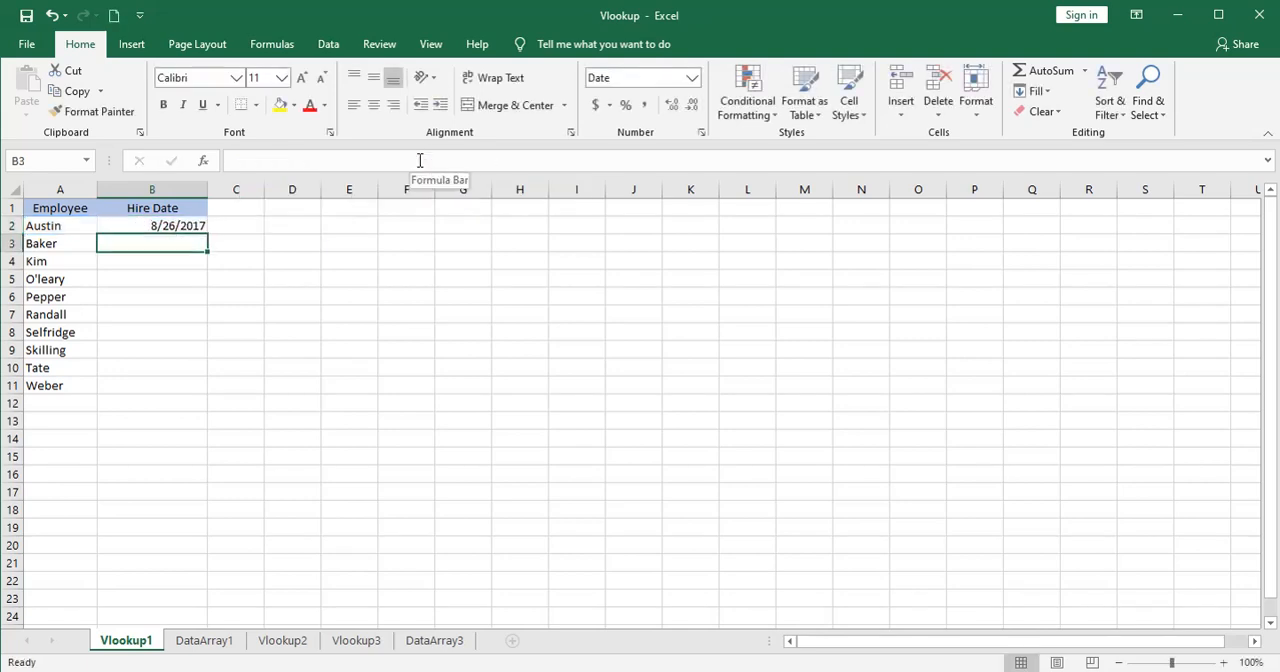
Fill the VLOOKUP formula from B2 down through B11 and check the cell references in the copied formulas.
left_click(115, 227)
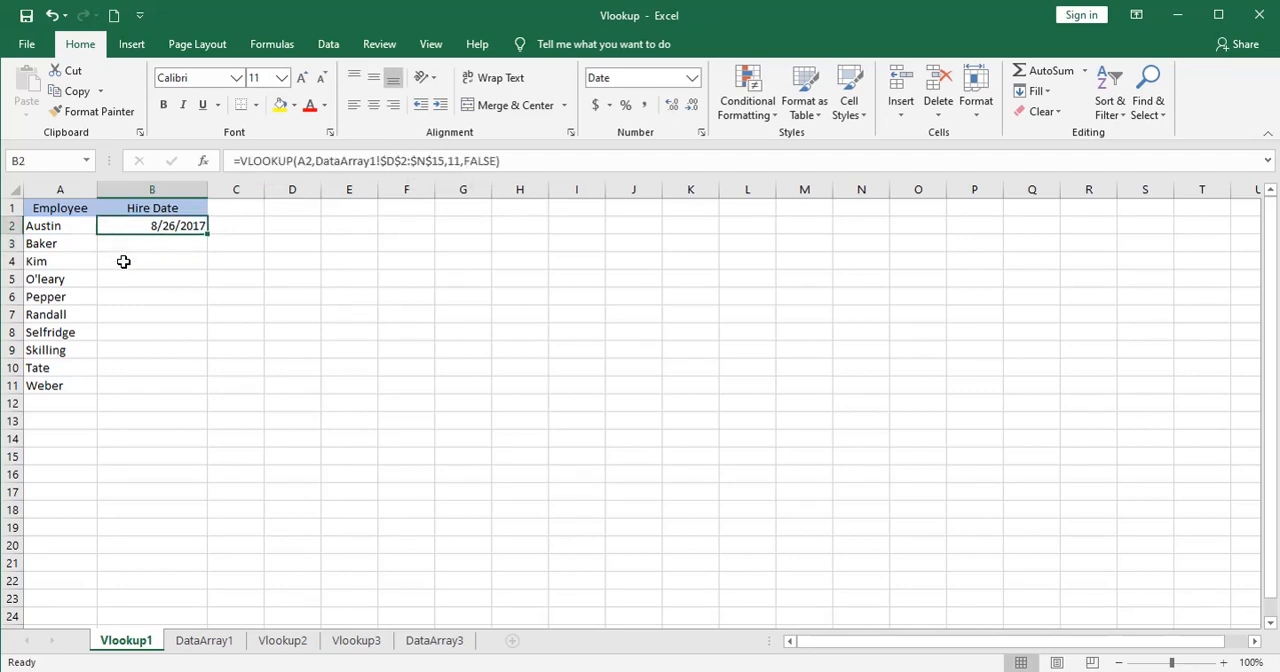
double_click(207, 234)
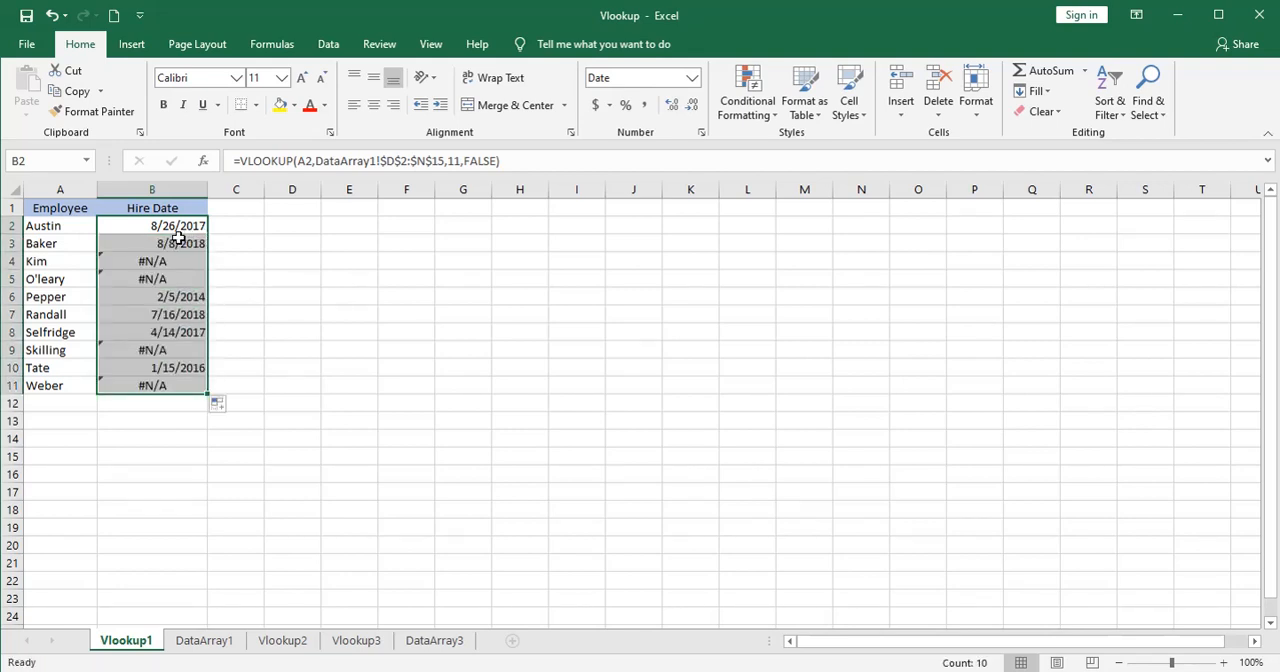
left_click(176, 242)
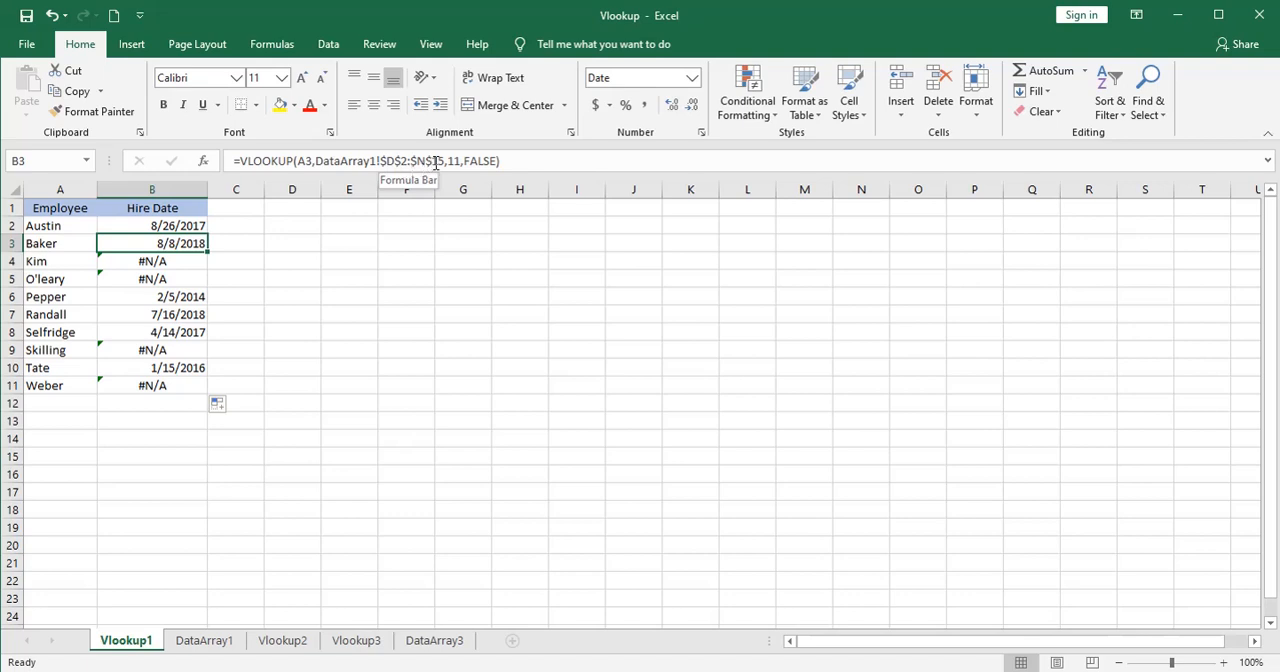
left_click(190, 259)
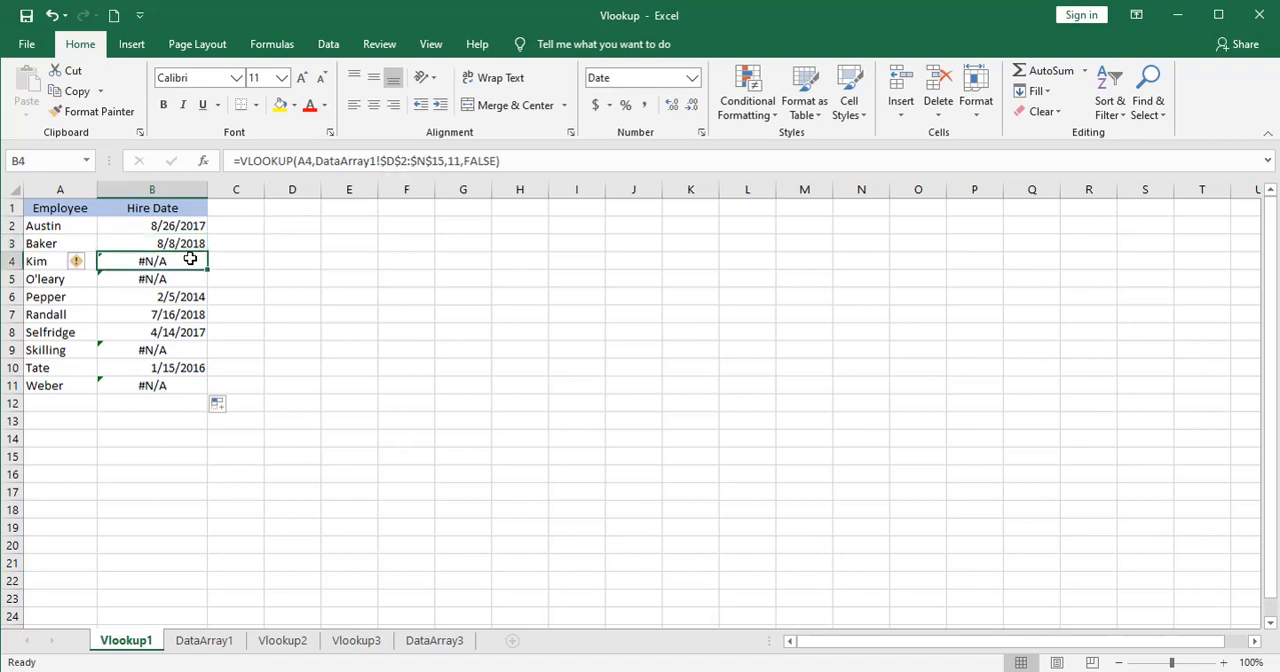
left_click(170, 226)
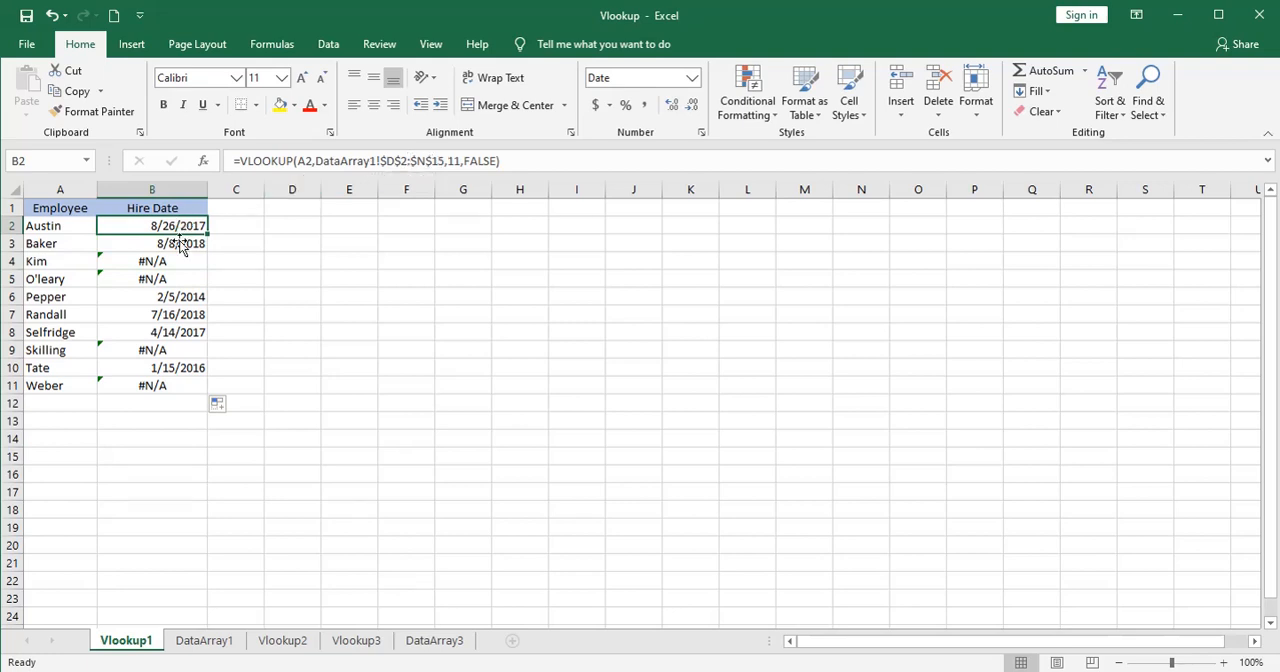
Look for the employee name from A4 of Vlookup1 in the Last Name column D2:D15 on DataArray1.
left_click(204, 638)
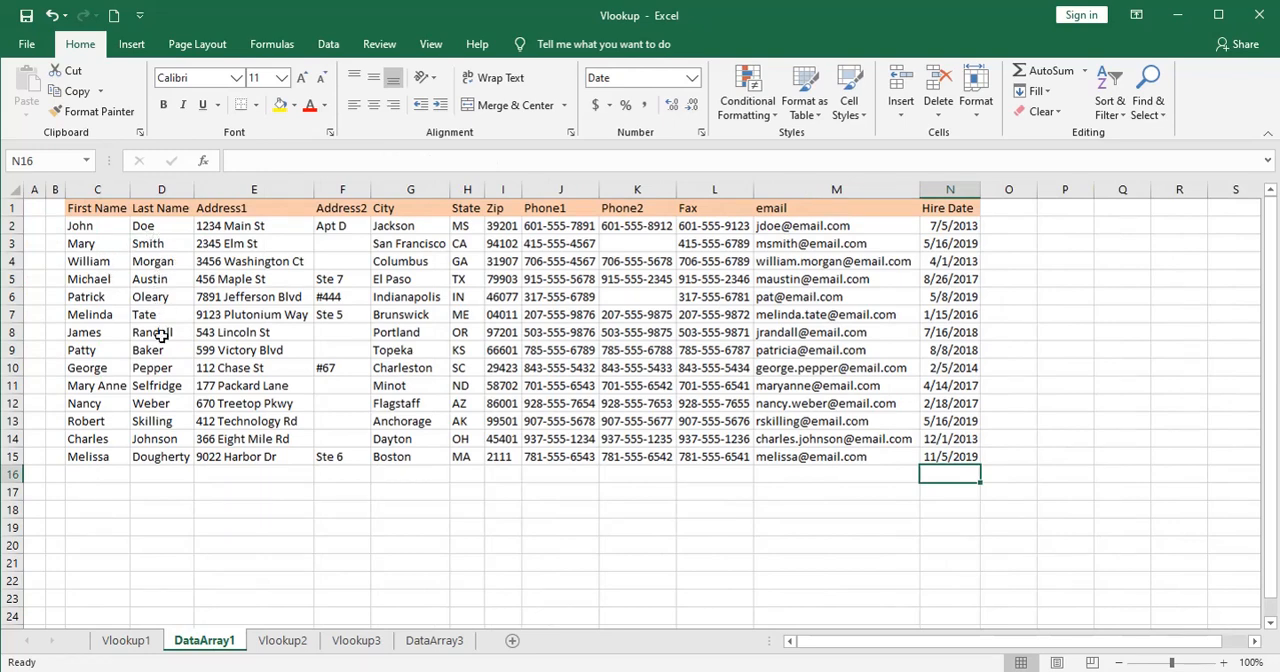
left_click(126, 640)
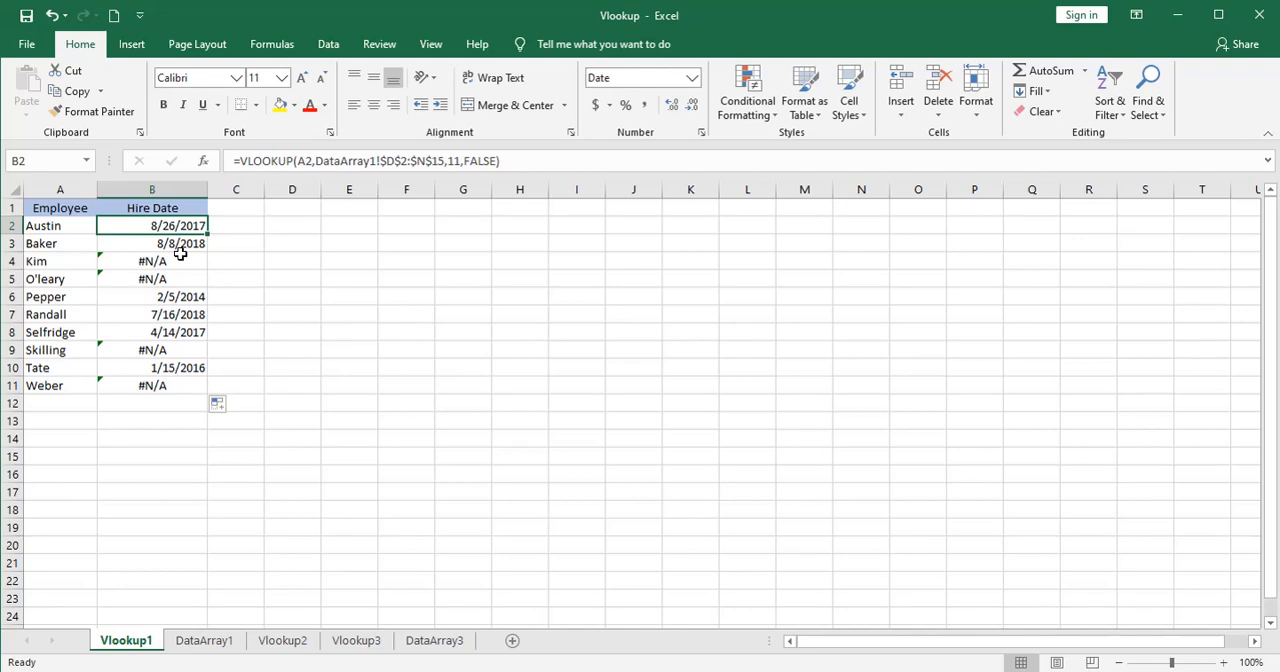
left_click(48, 260)
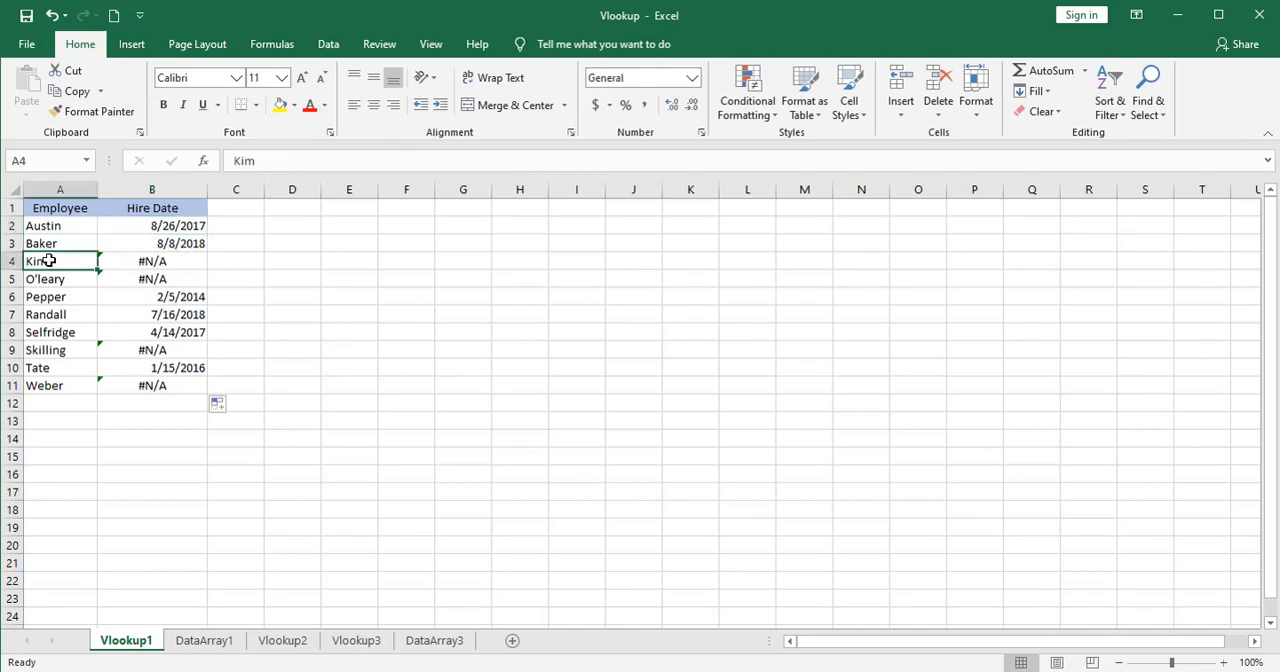
left_click(125, 260)
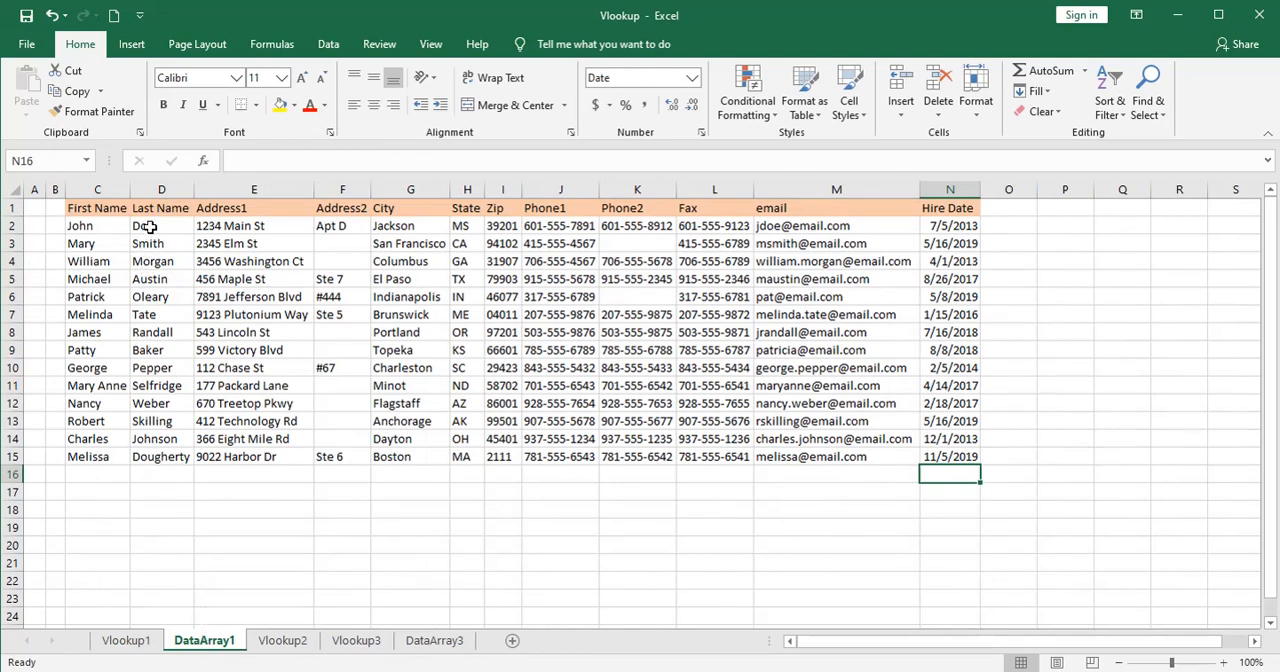
left_click_drag(145, 227, 163, 450)
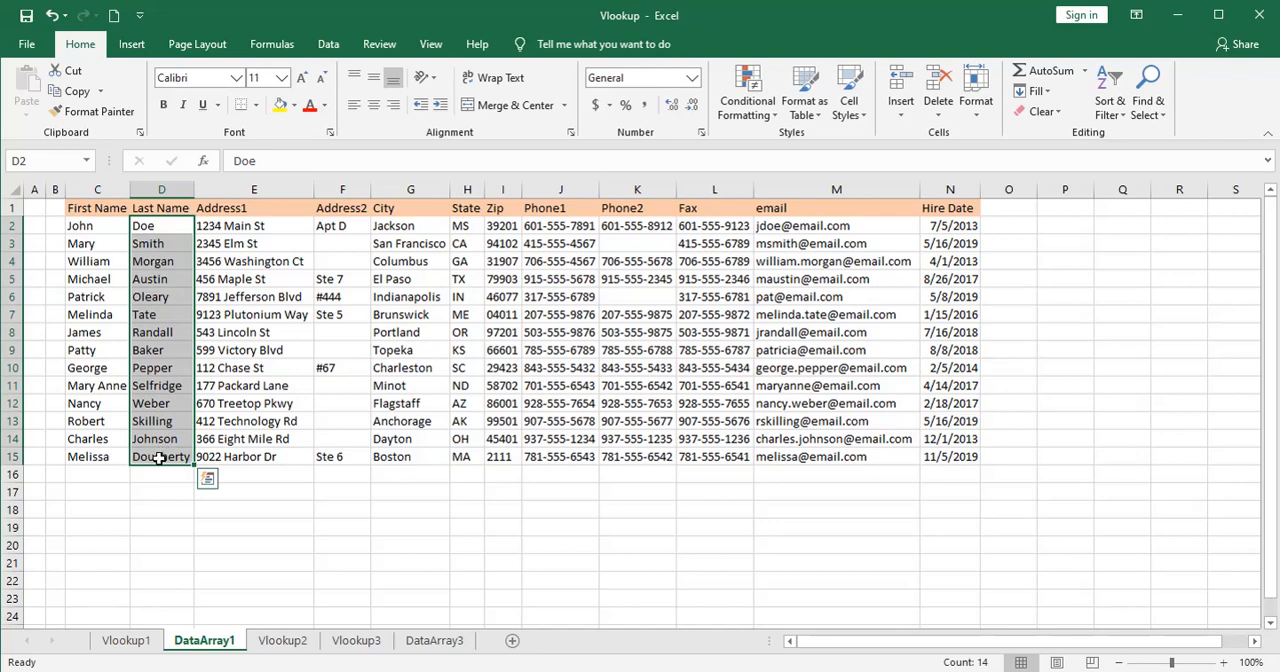
left_click(140, 641)
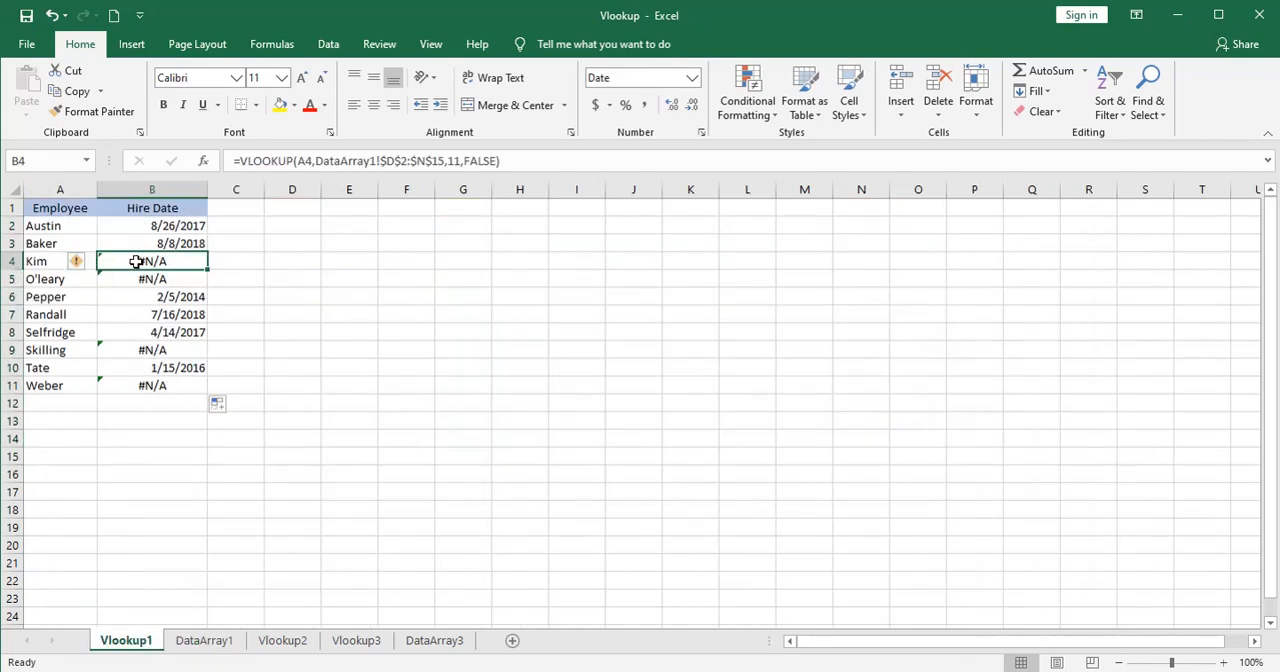
Compare the name in A5 with D6 on DataArray1 and remove the apostrophe from A5 to match that spelling.
left_click(72, 280)
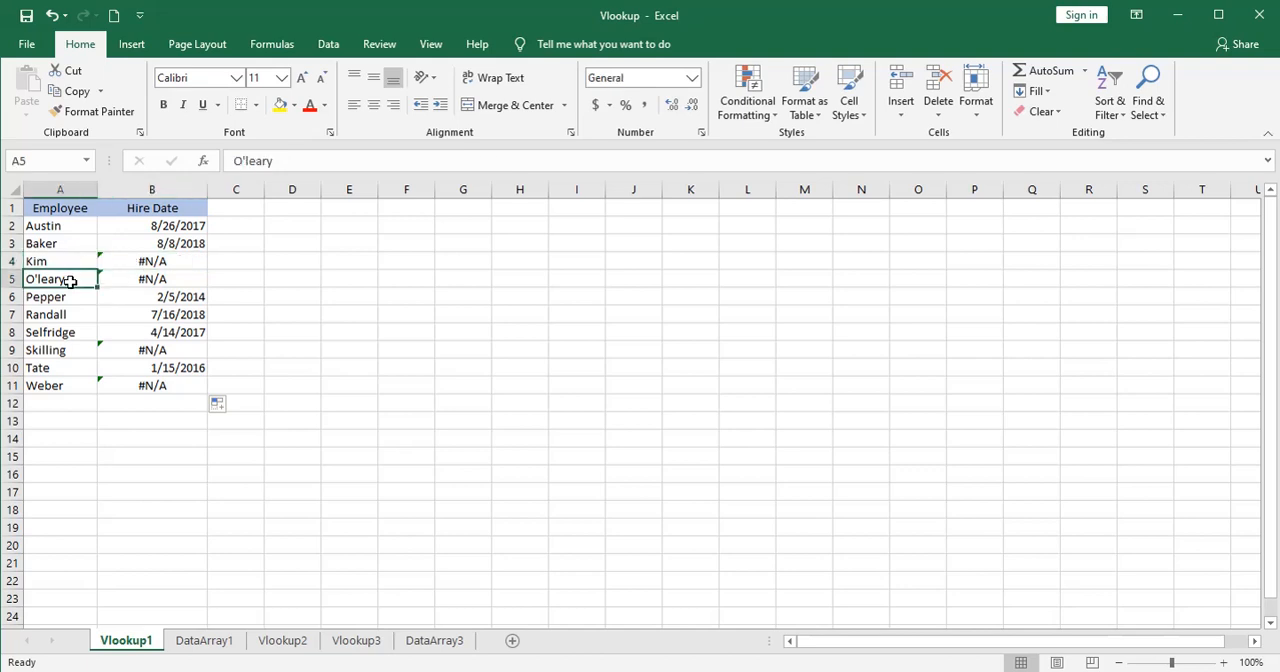
left_click(203, 640)
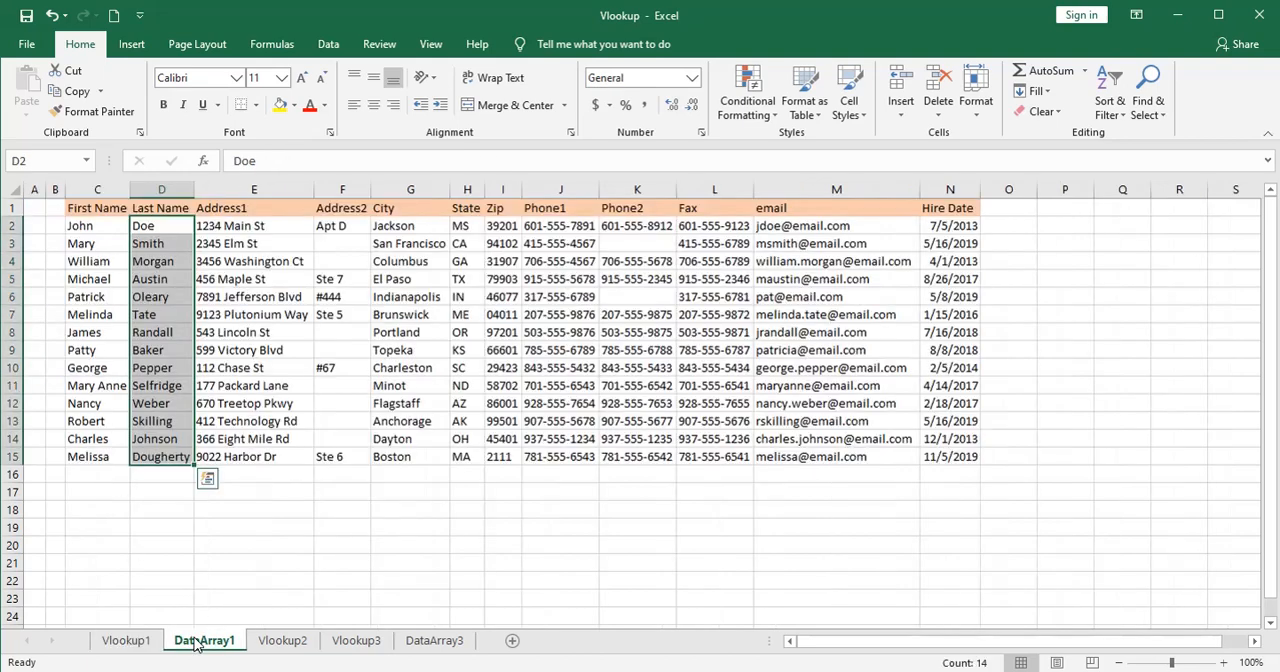
left_click(150, 297)
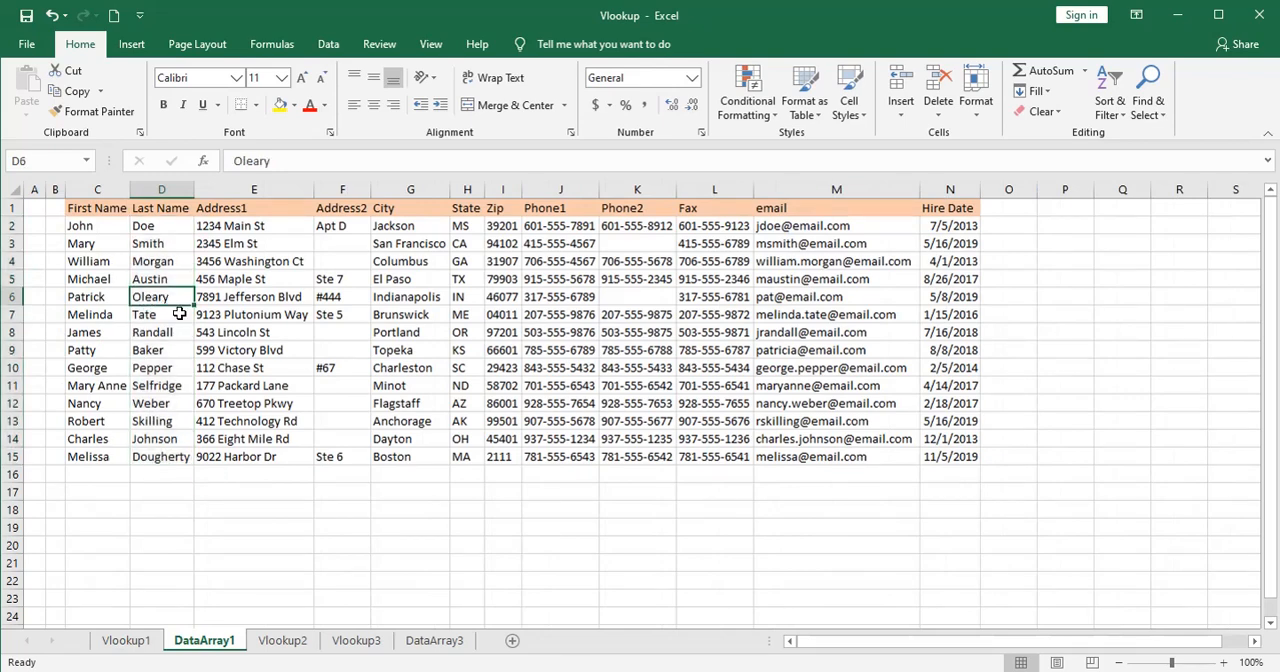
left_click(140, 641)
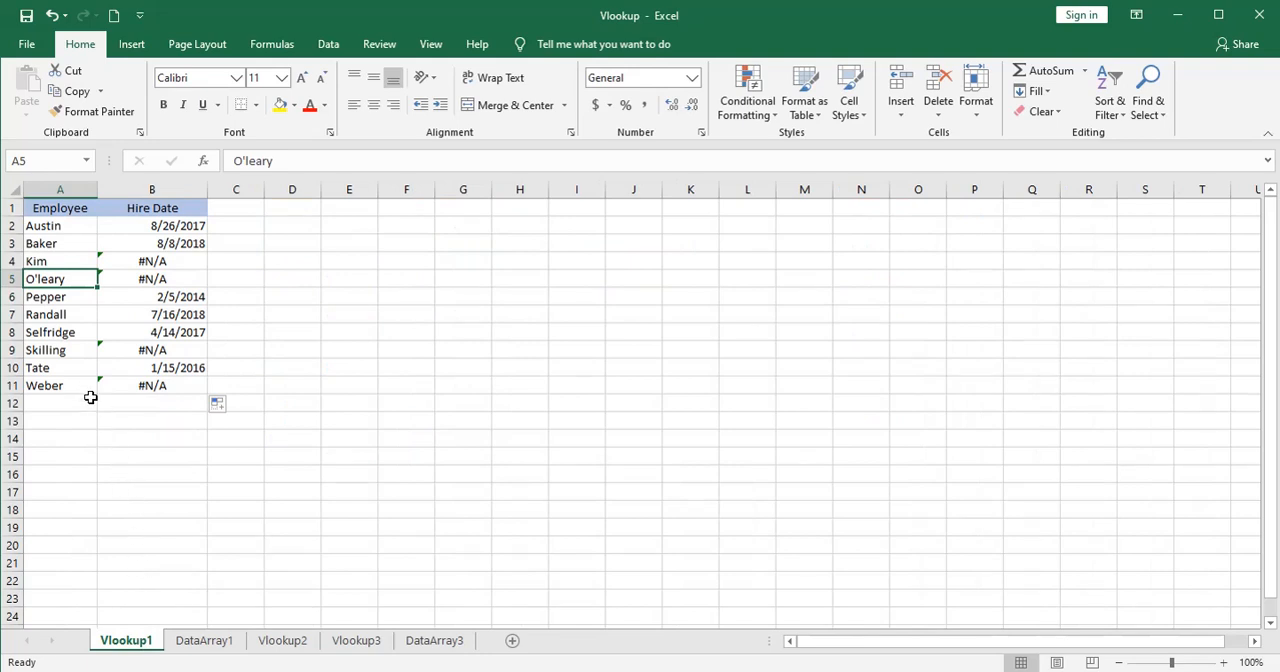
left_click(247, 160)
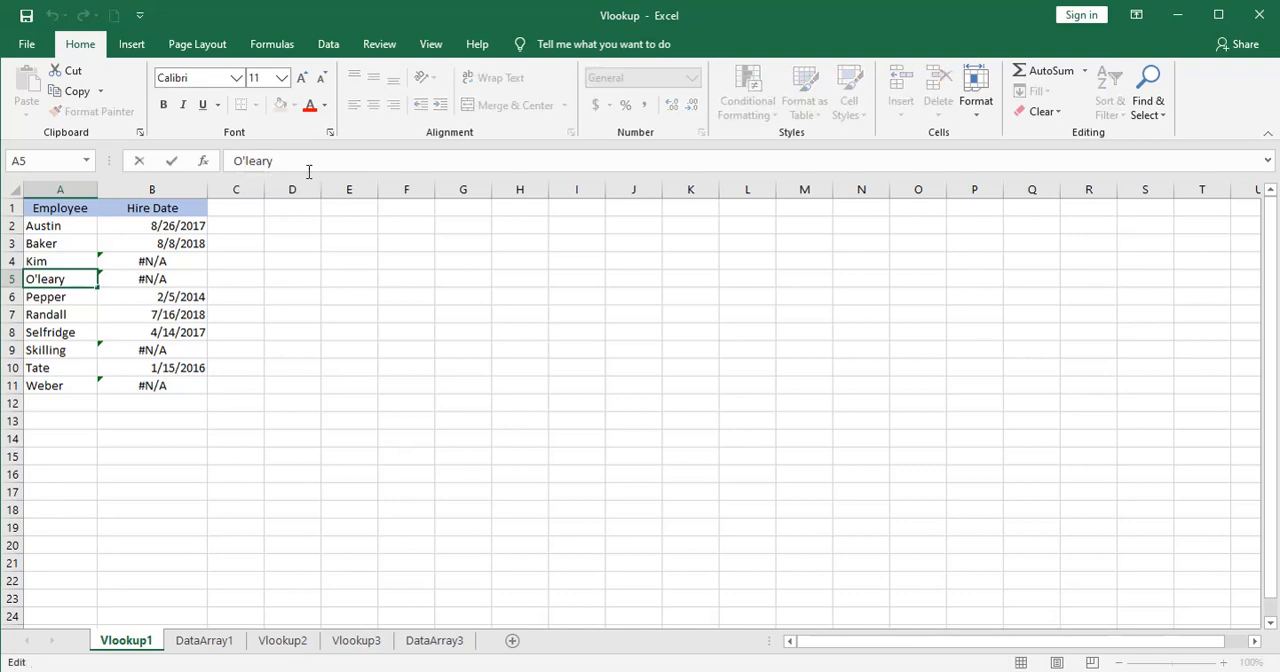
key("BackSpace")
key("Return")
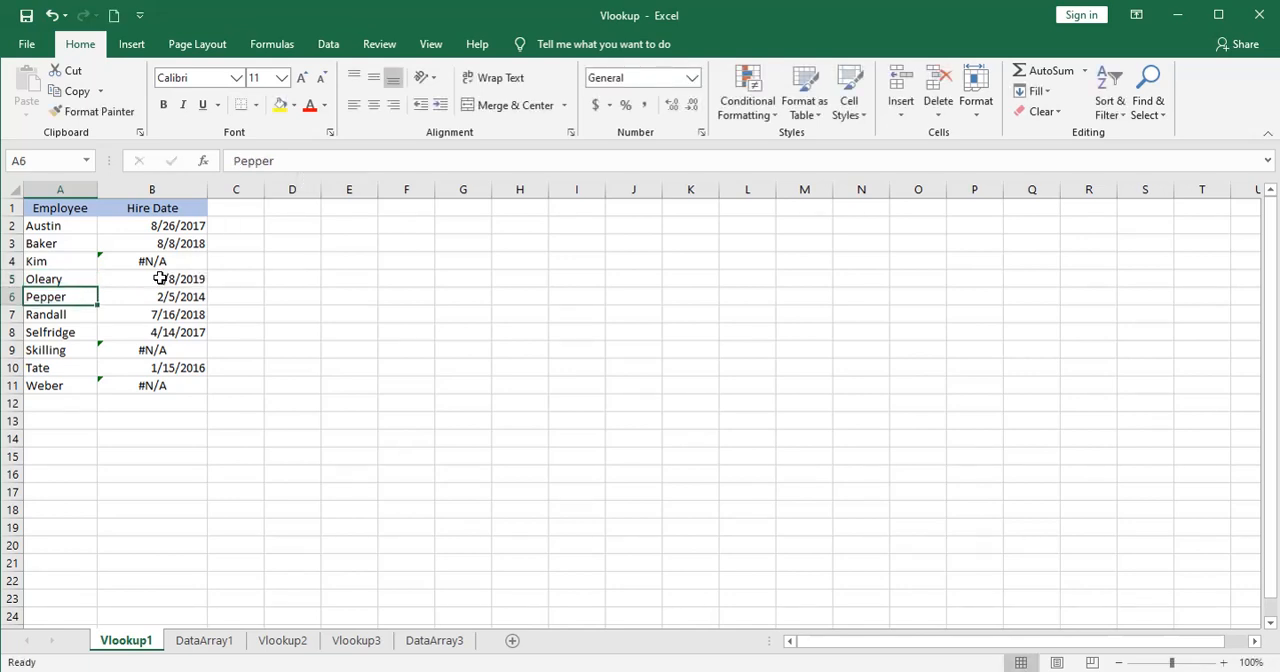
Compare the name in A9 with D13 on DataArray1 and delete the trailing space from A9.
left_click(62, 349)
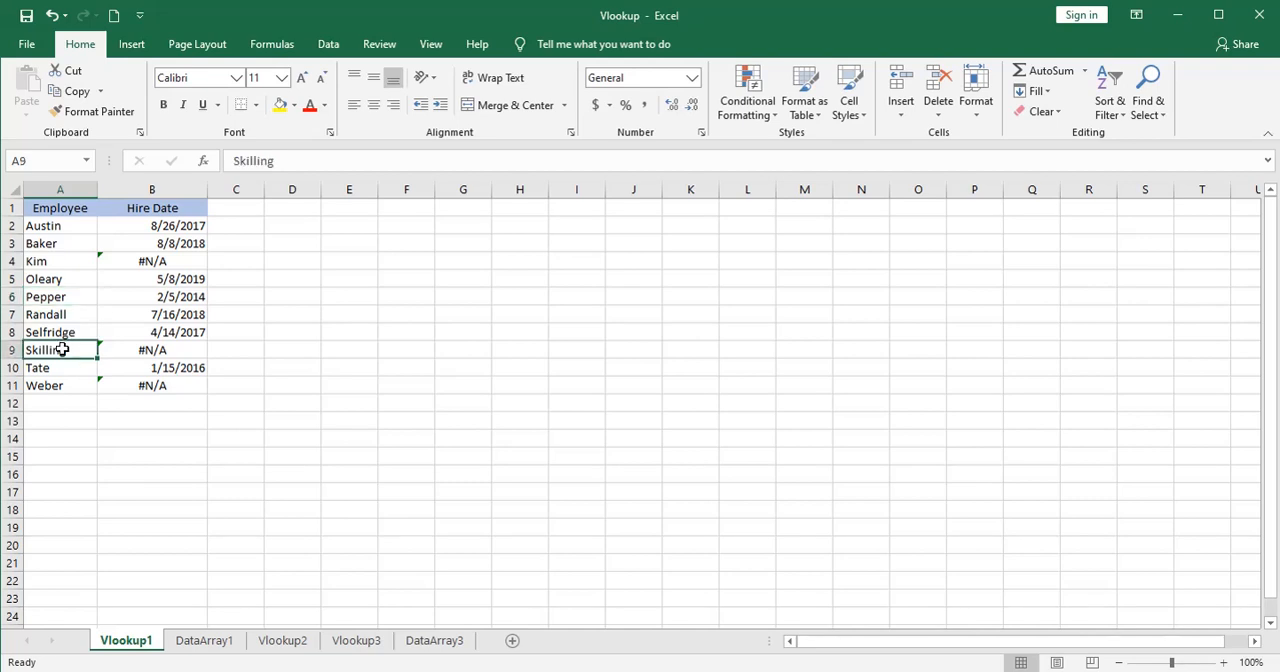
left_click(203, 641)
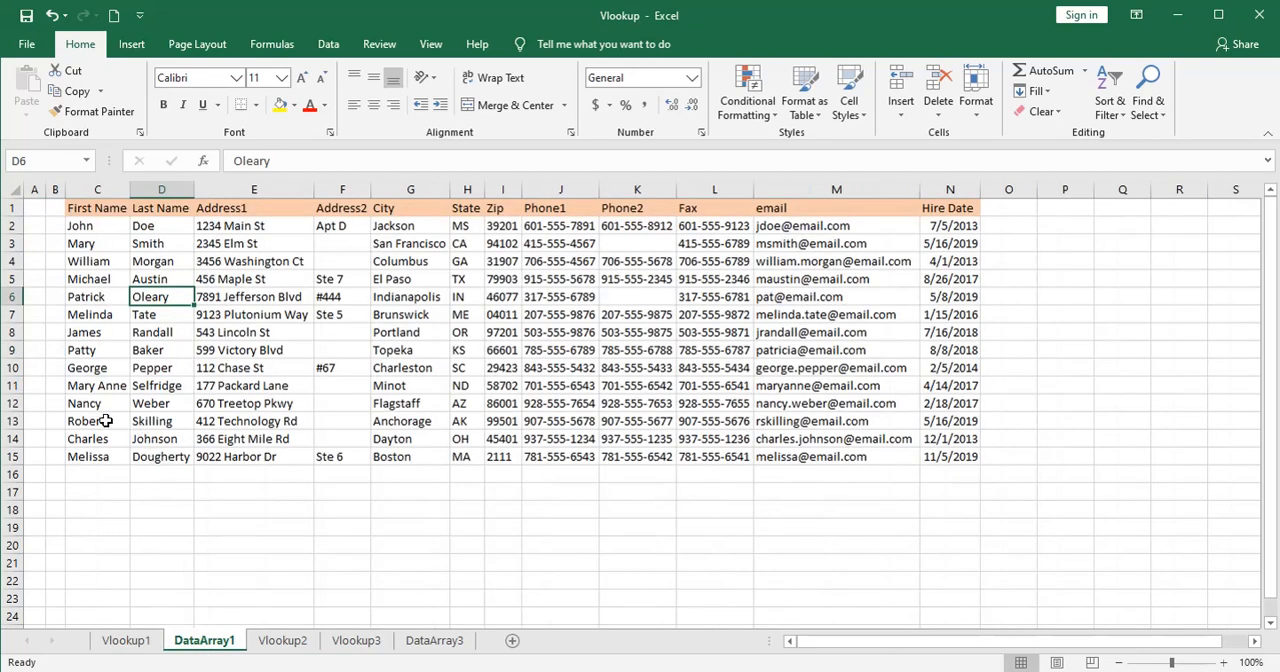
left_click(142, 423)
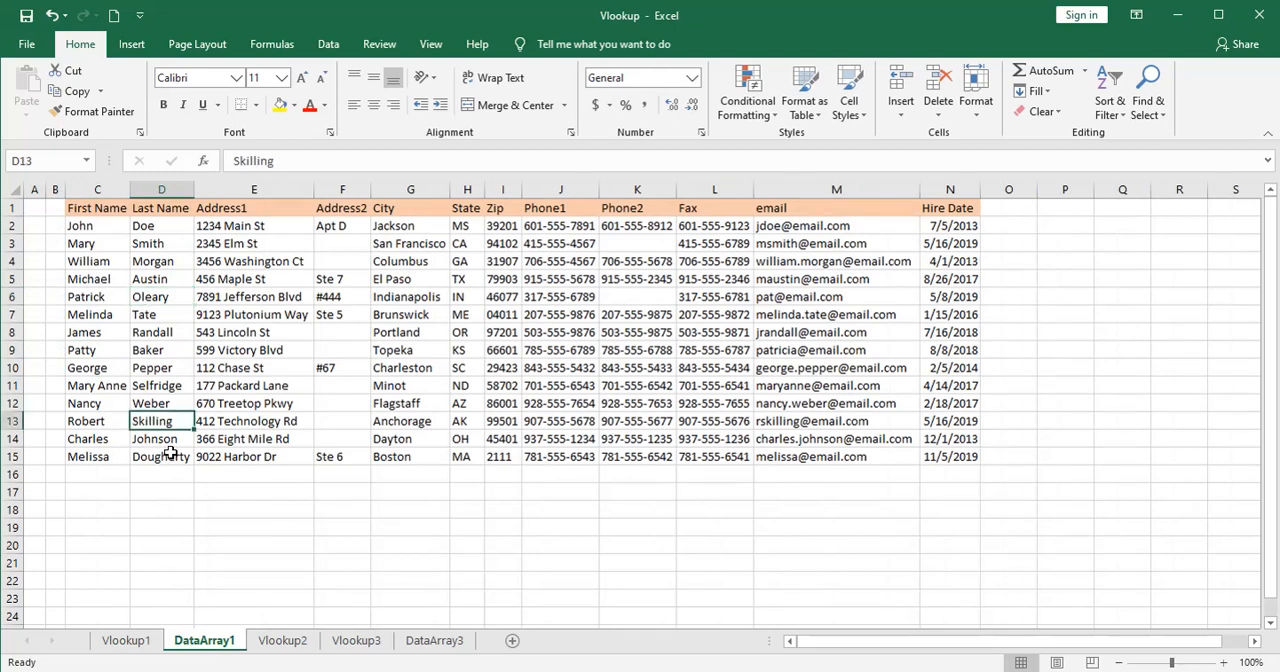
left_click(288, 161)
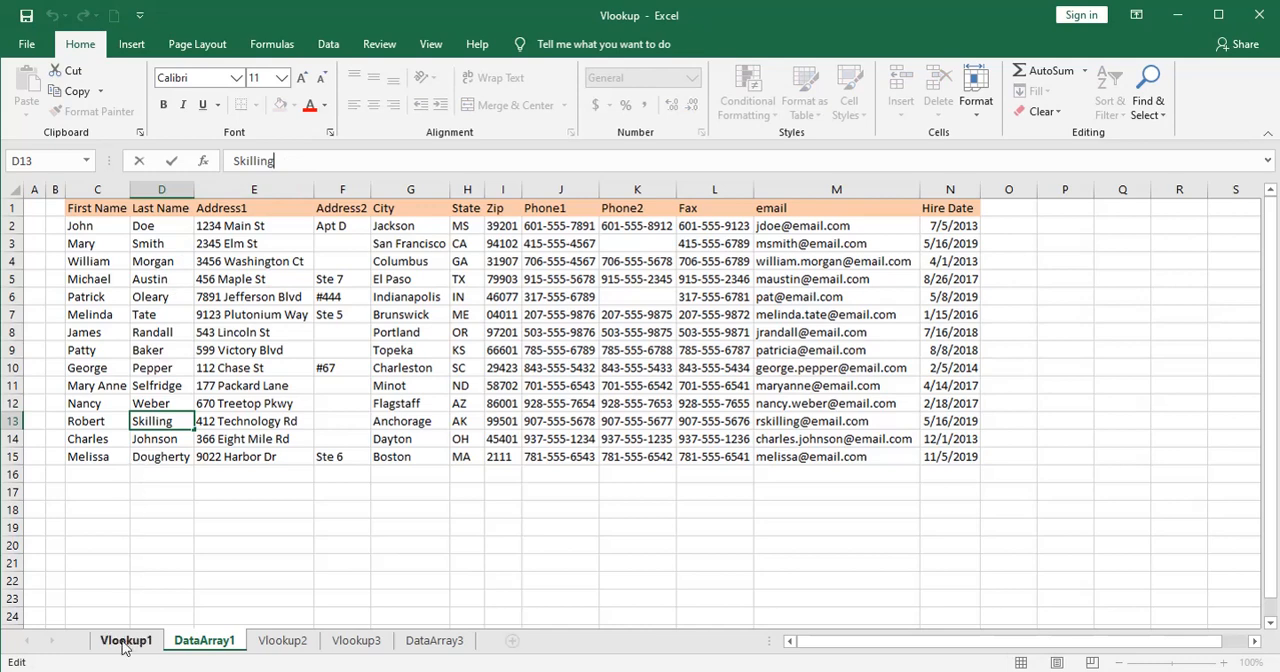
left_click(126, 642)
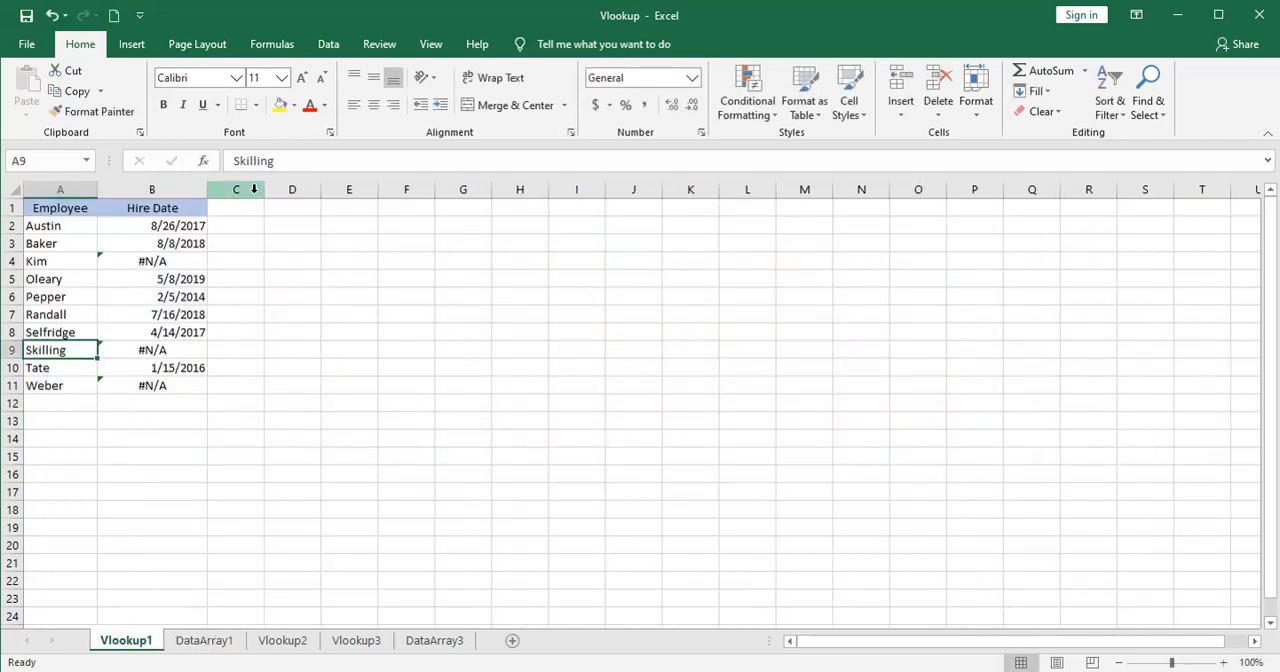
left_click(292, 161)
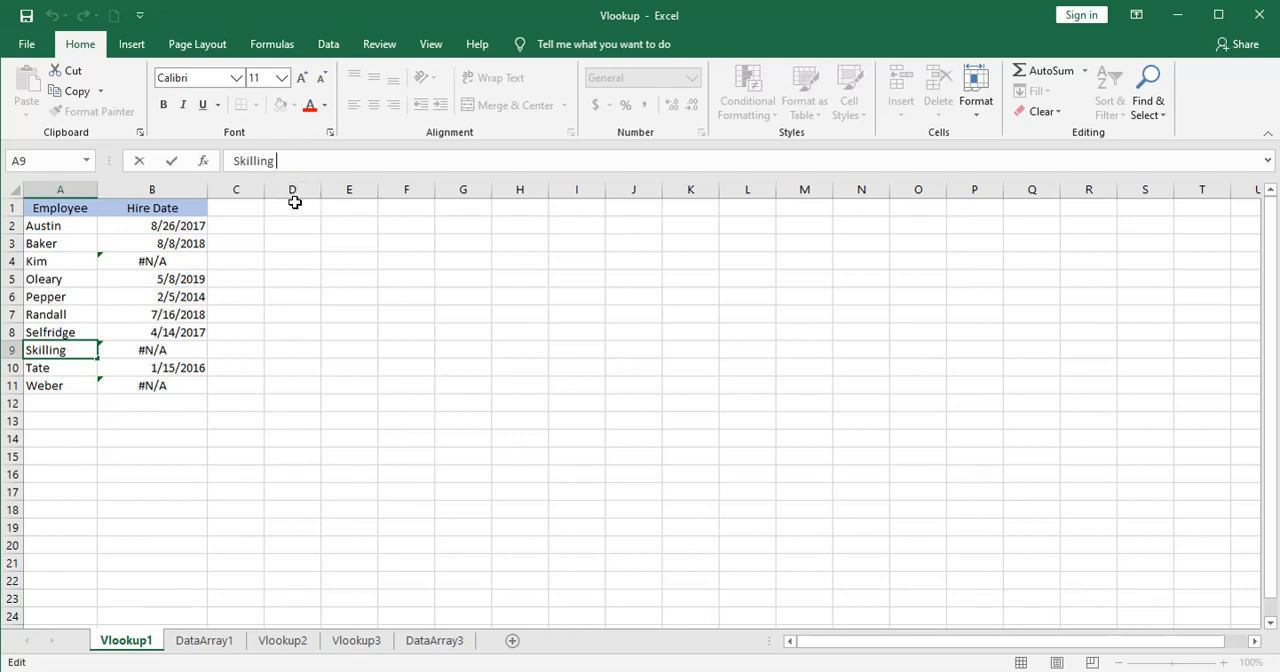
key("Return")
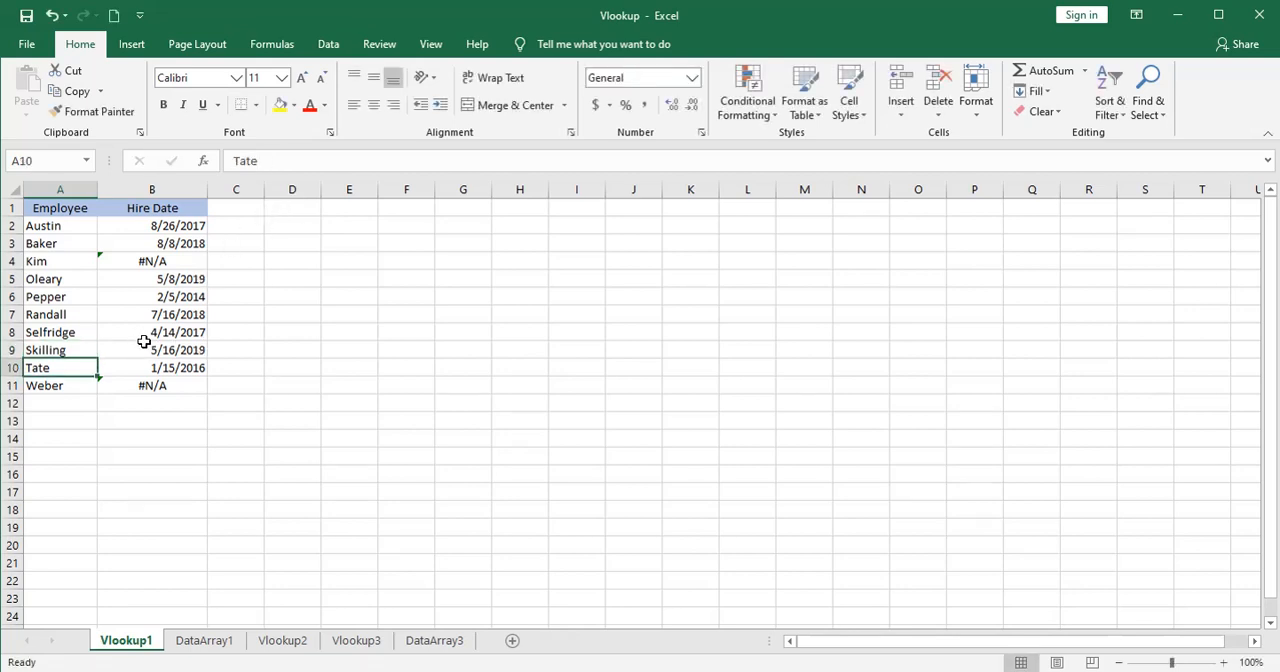
Recheck the name in A9 of Vlookup1 against the matching Last Name entry on DataArray1.
left_click(60, 351)
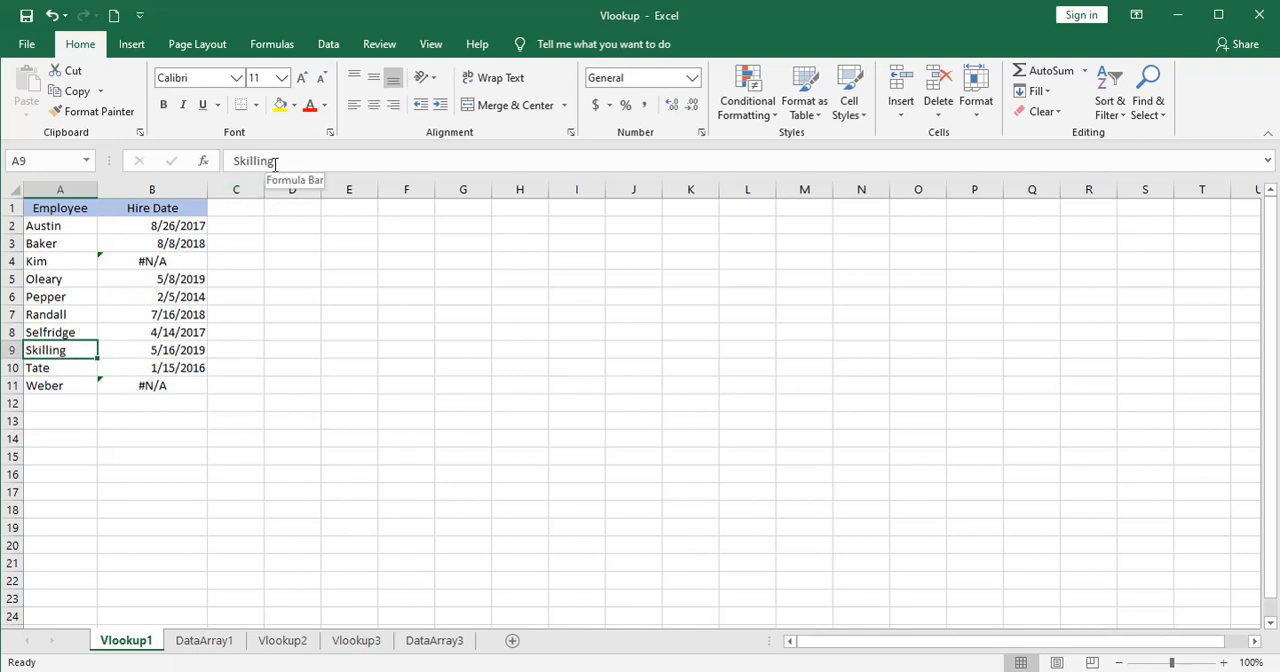
left_click(207, 639)
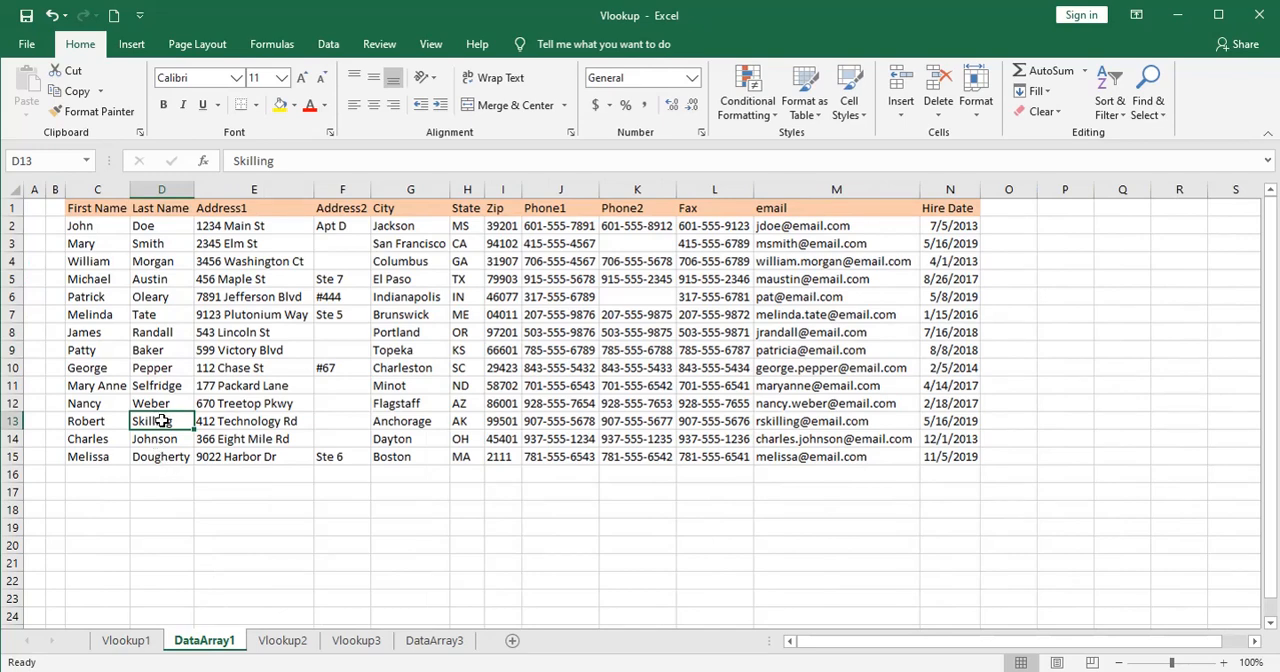
left_click(128, 641)
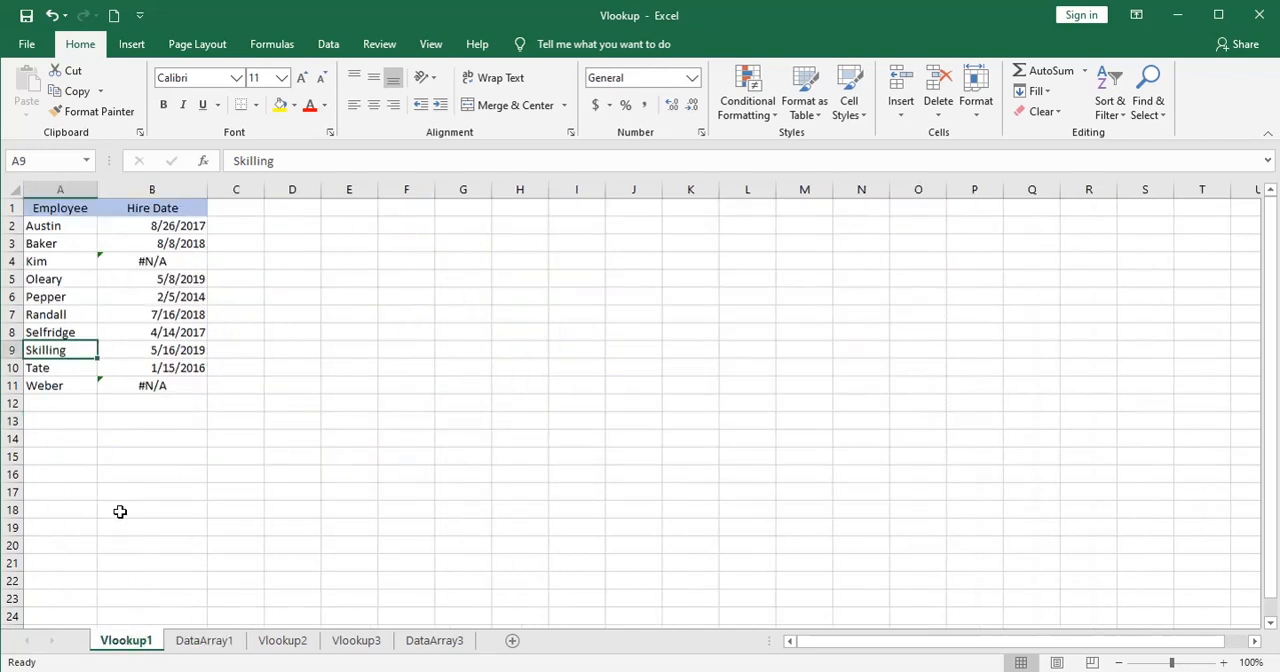
Compare the name in A11 with D12 on DataArray1 and delete the trailing space from D12.
left_click(57, 386)
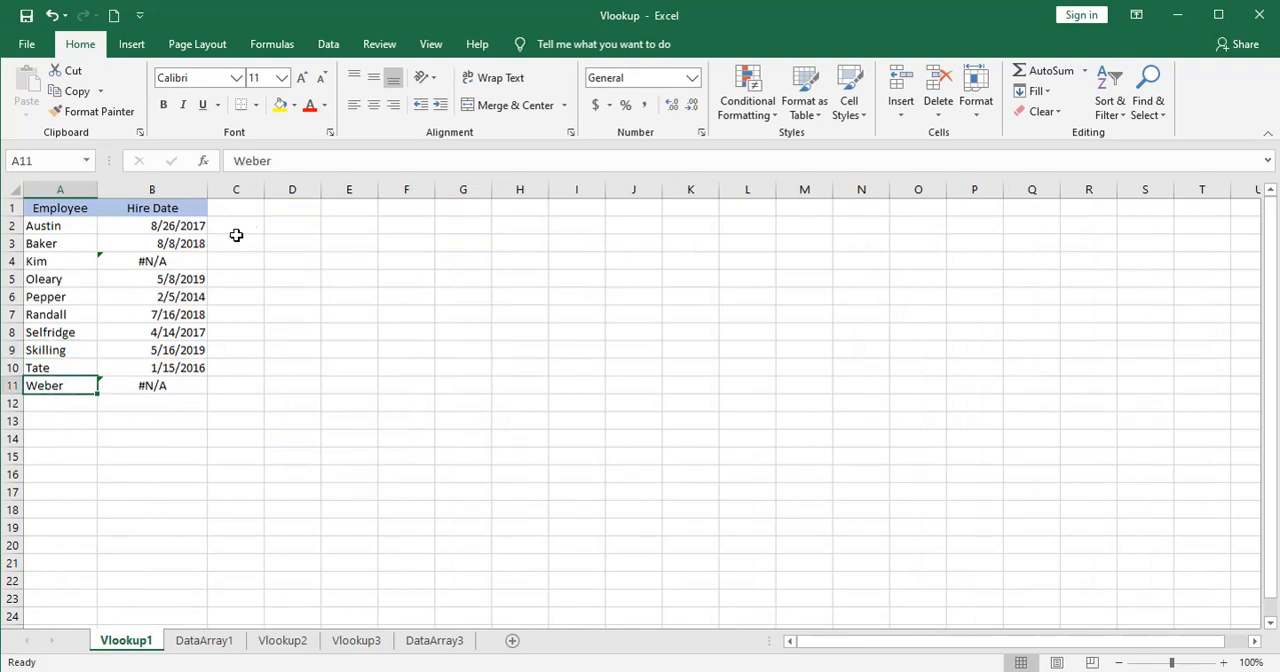
left_click(298, 160)
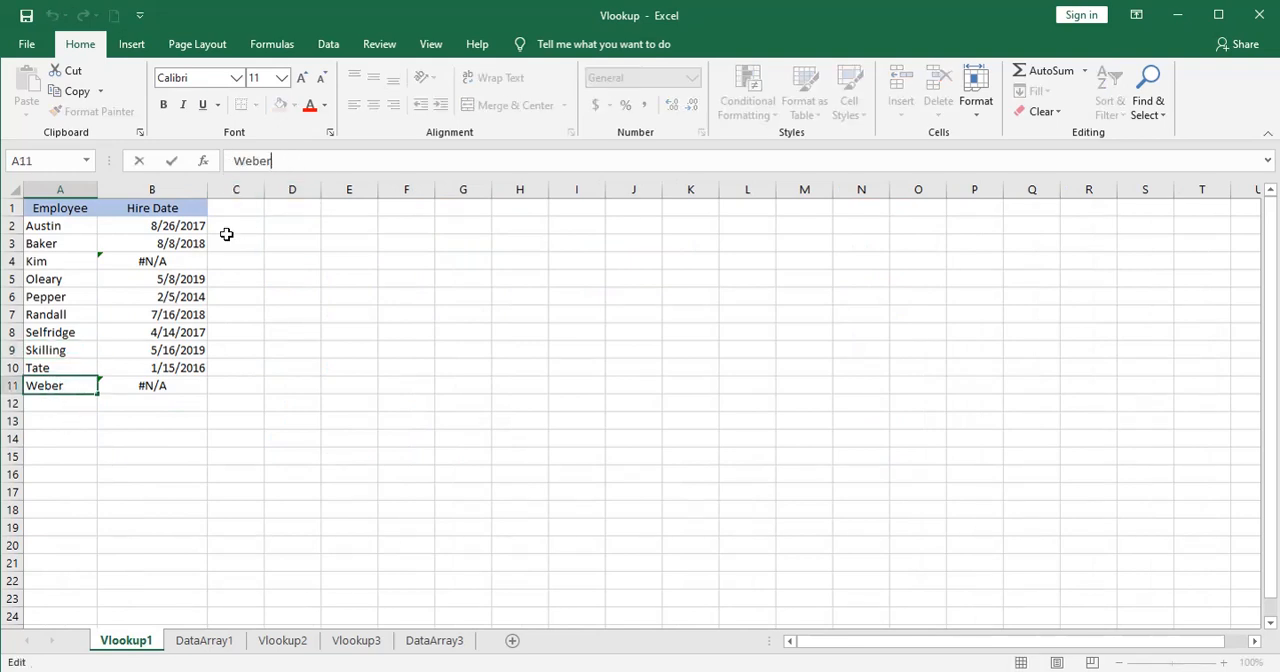
left_click(202, 641)
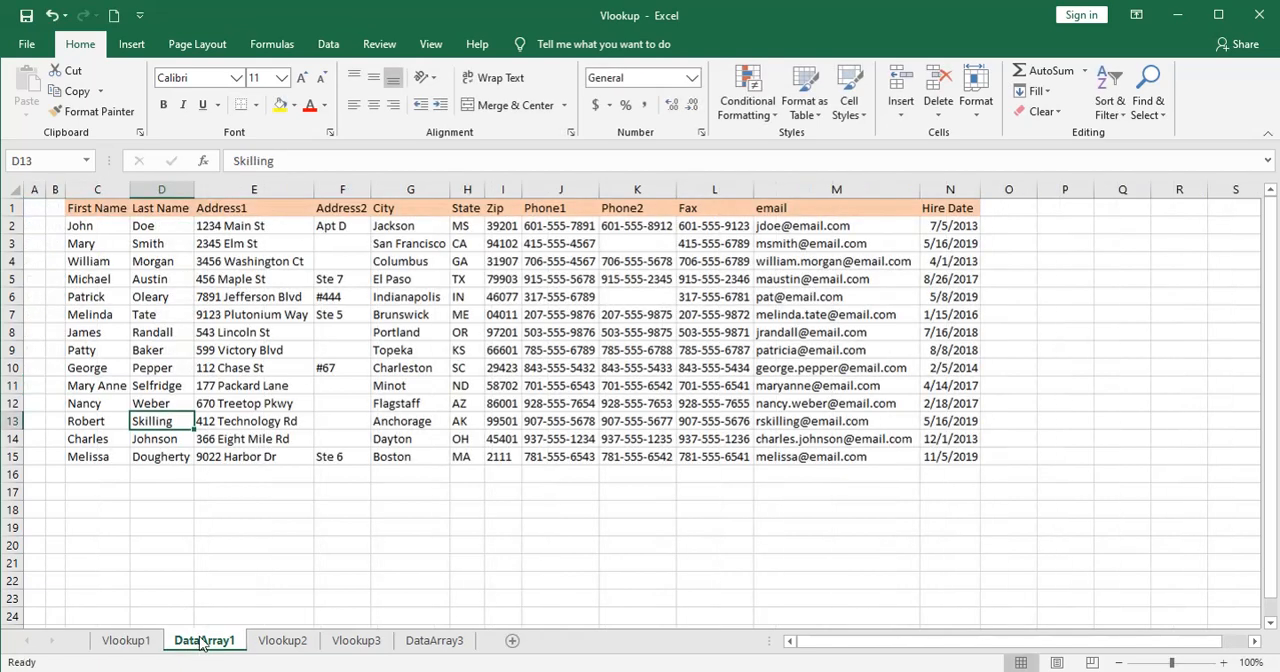
left_click(147, 401)
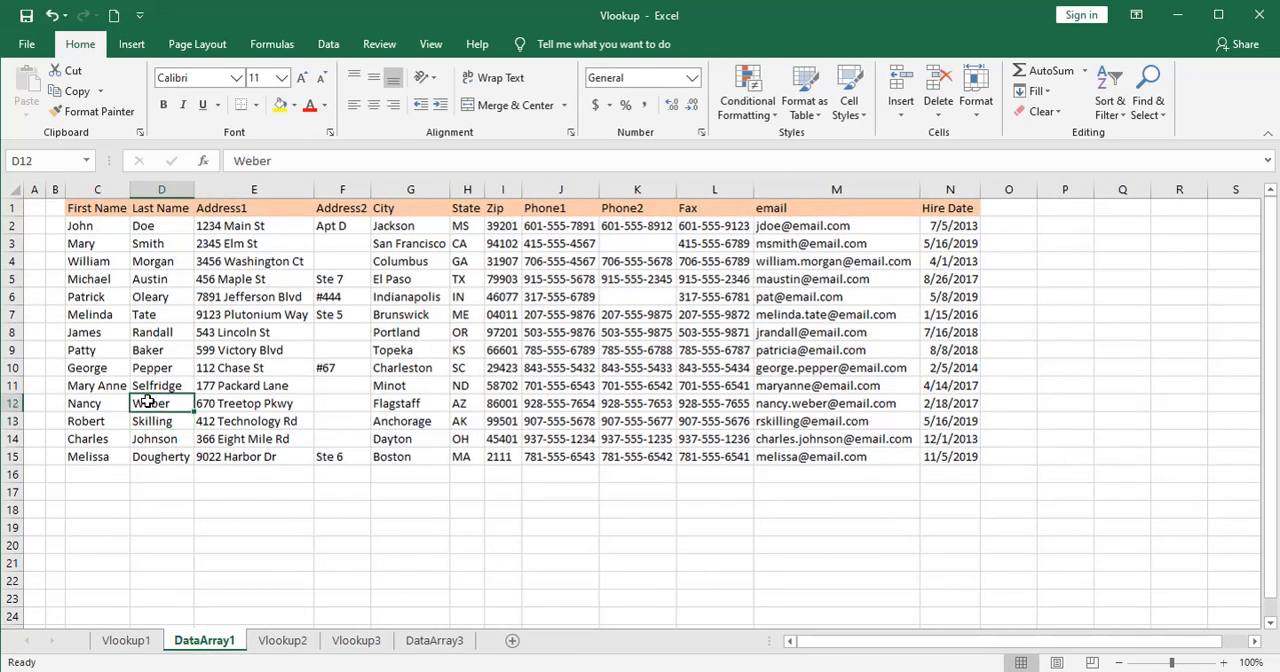
left_click(293, 161)
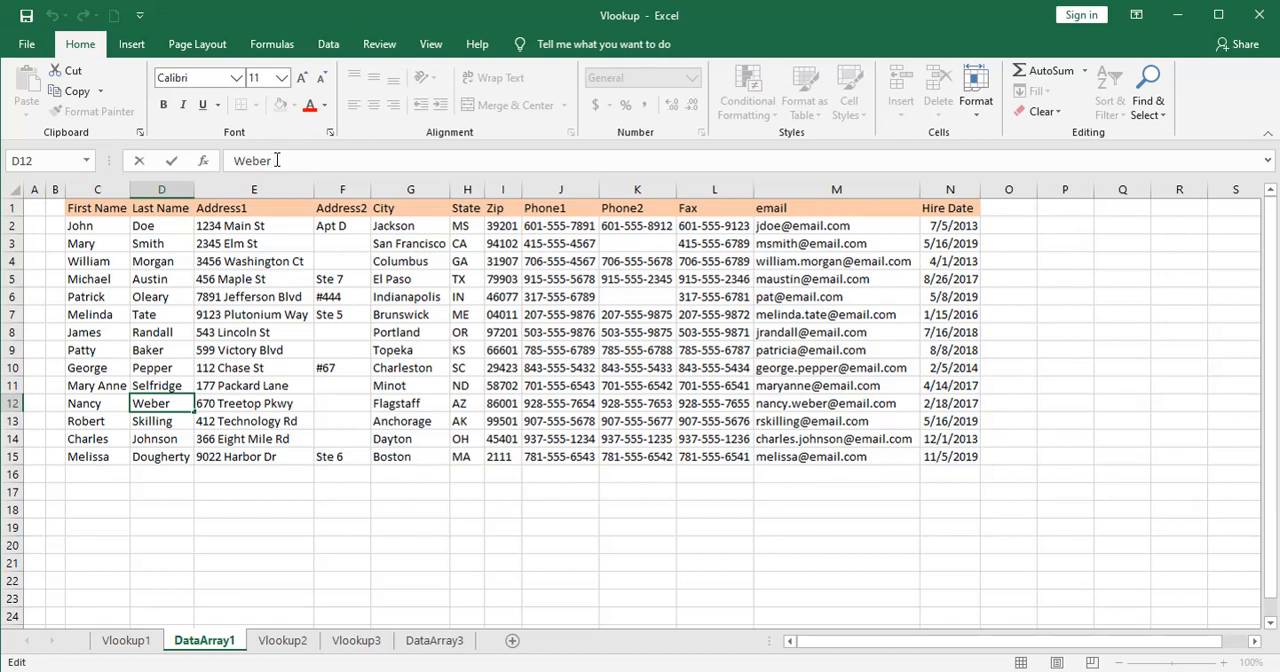
key("Return")
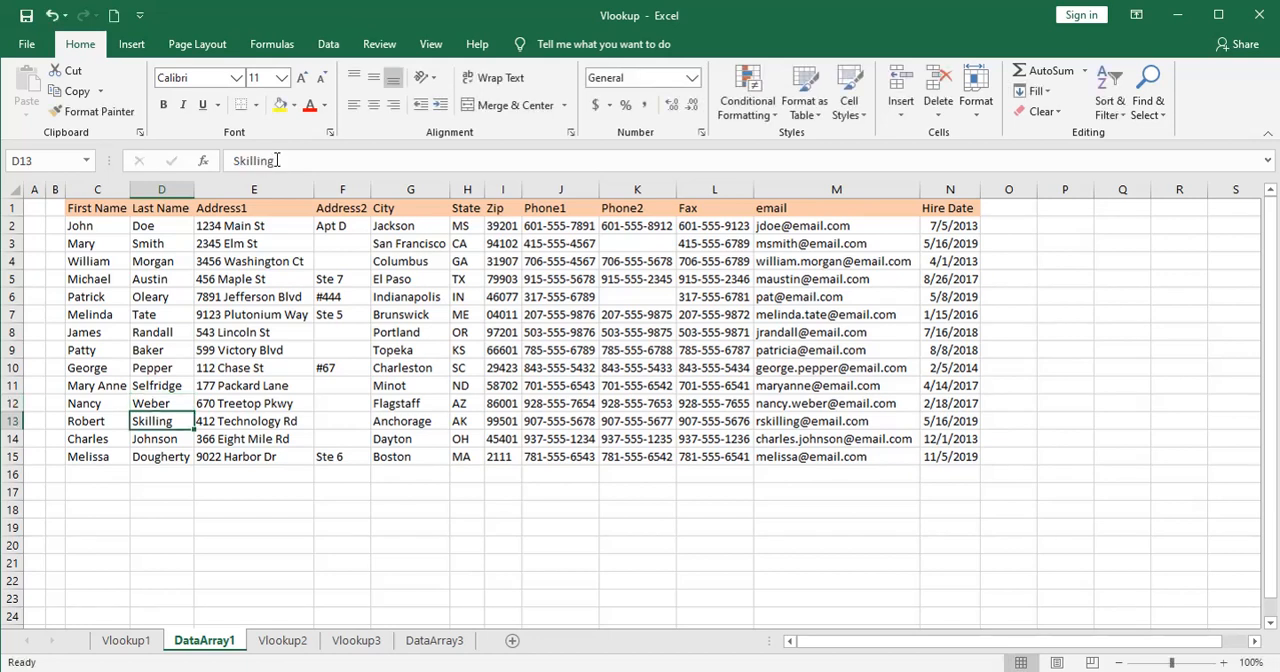
left_click(127, 640)
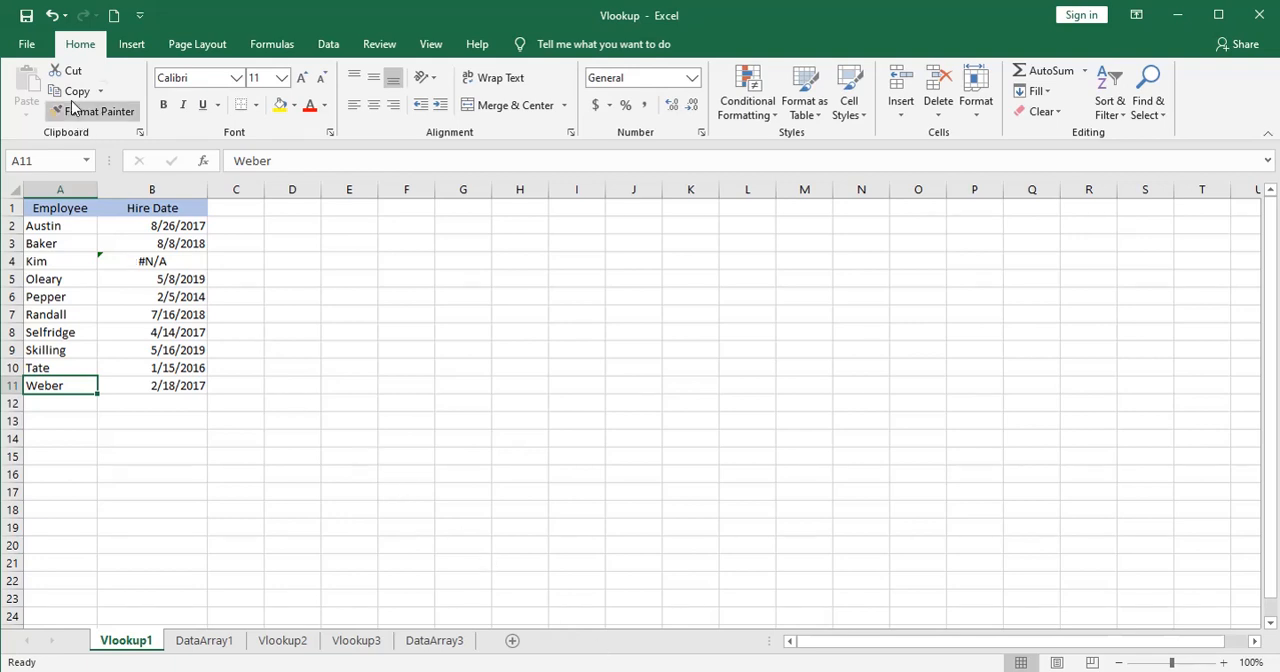
Undo the name corrections made in D12 on DataArray1 and in A9 and A5 on Vlookup1.
left_click(52, 17)
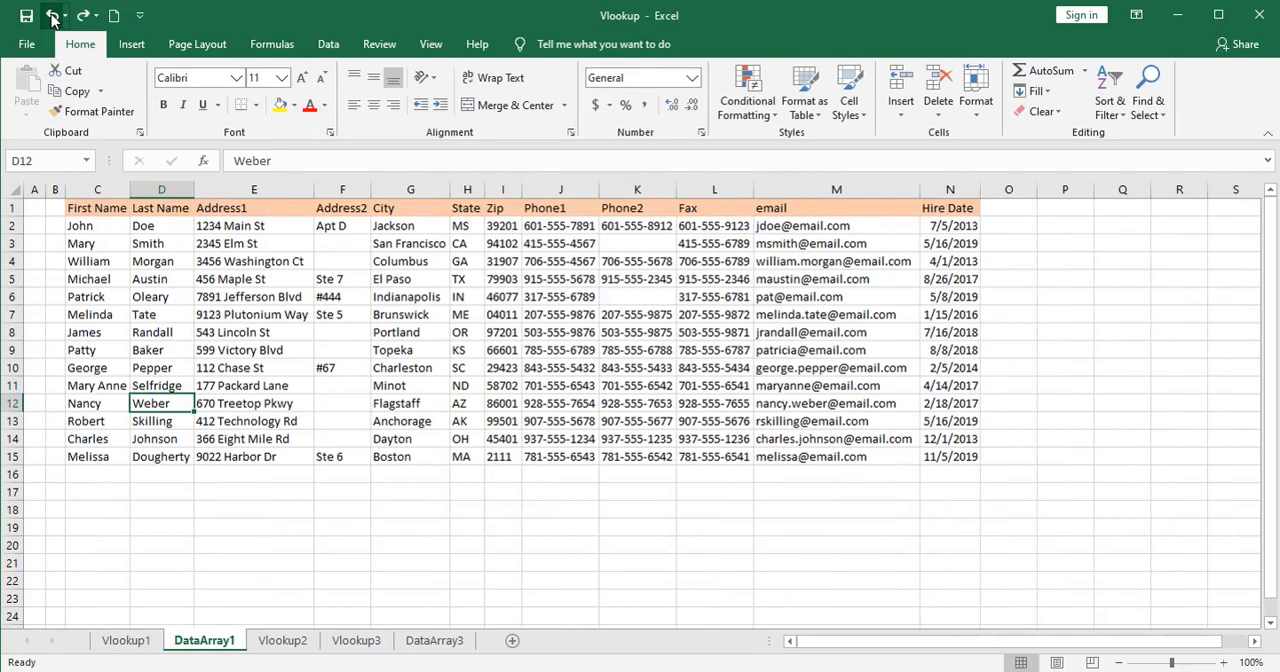
left_click(52, 18)
left_click(52, 17)
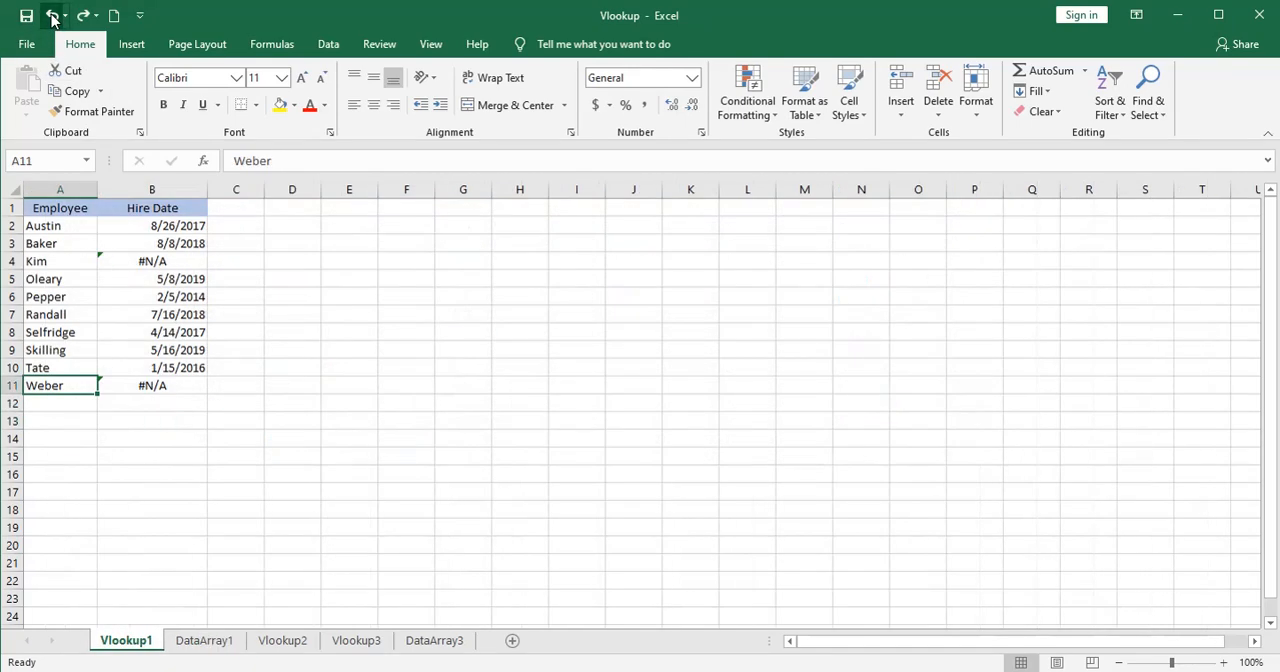
left_click(52, 17)
left_click(52, 17)
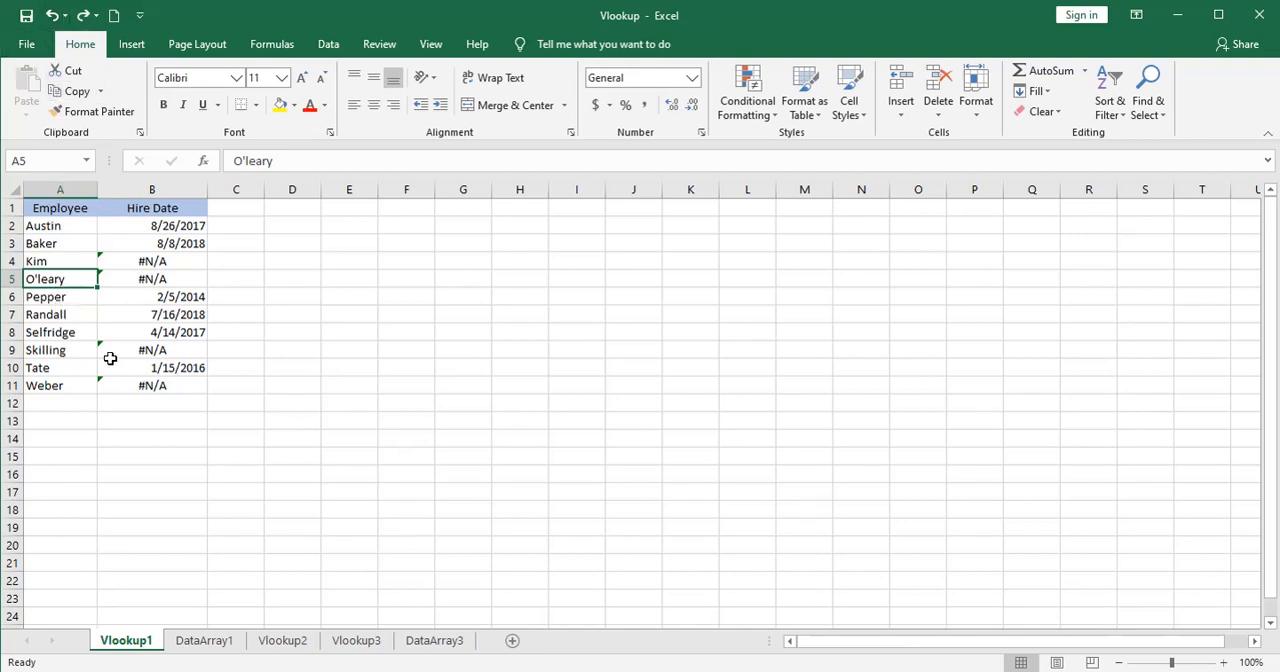
Inspect the formula in B5 and compare the name in A5 with D6 on DataArray1.
left_click(141, 282)
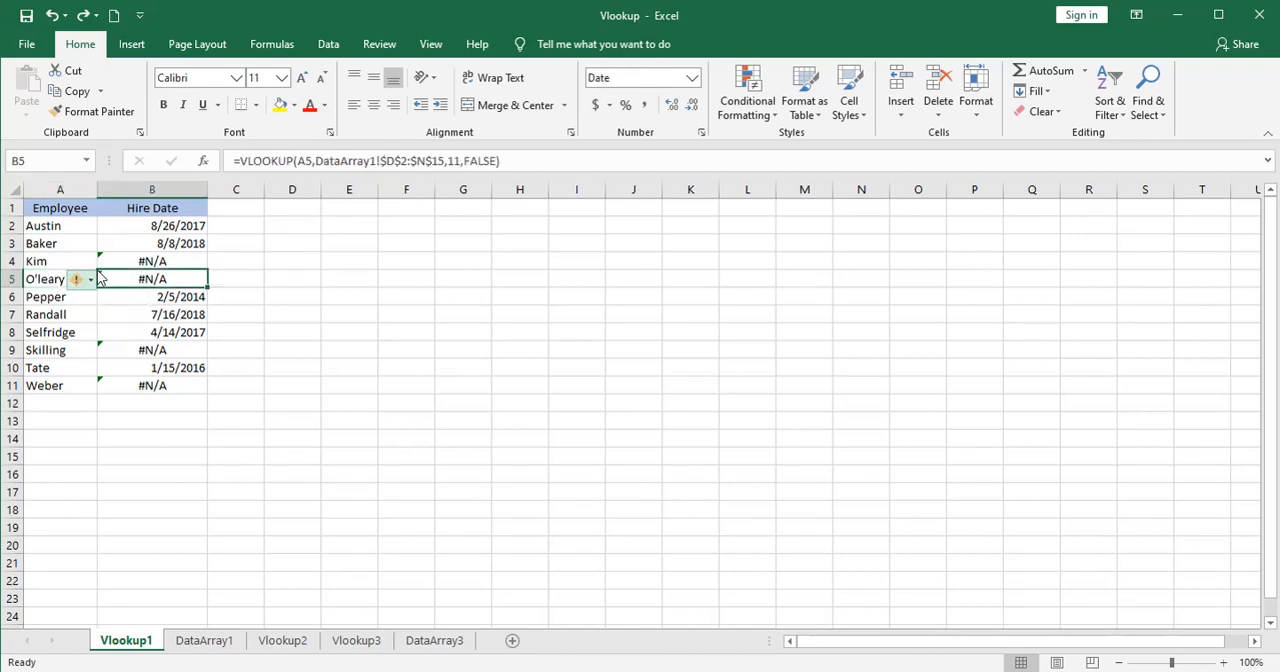
left_click(55, 279)
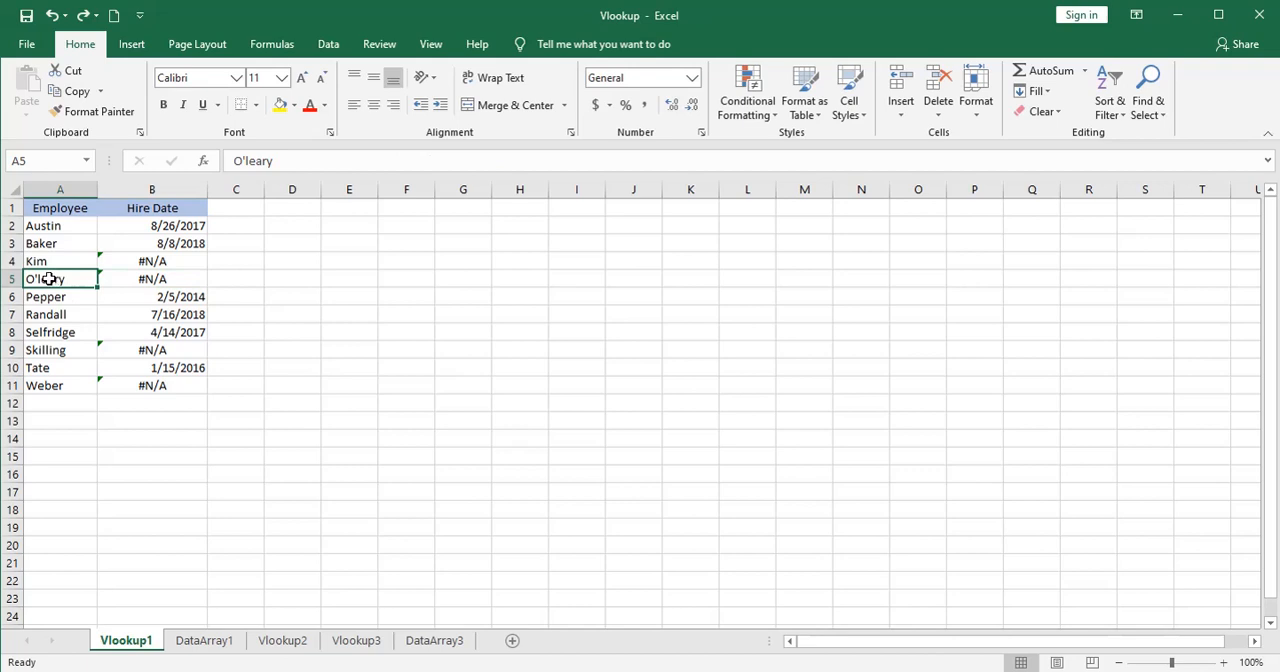
left_click(208, 640)
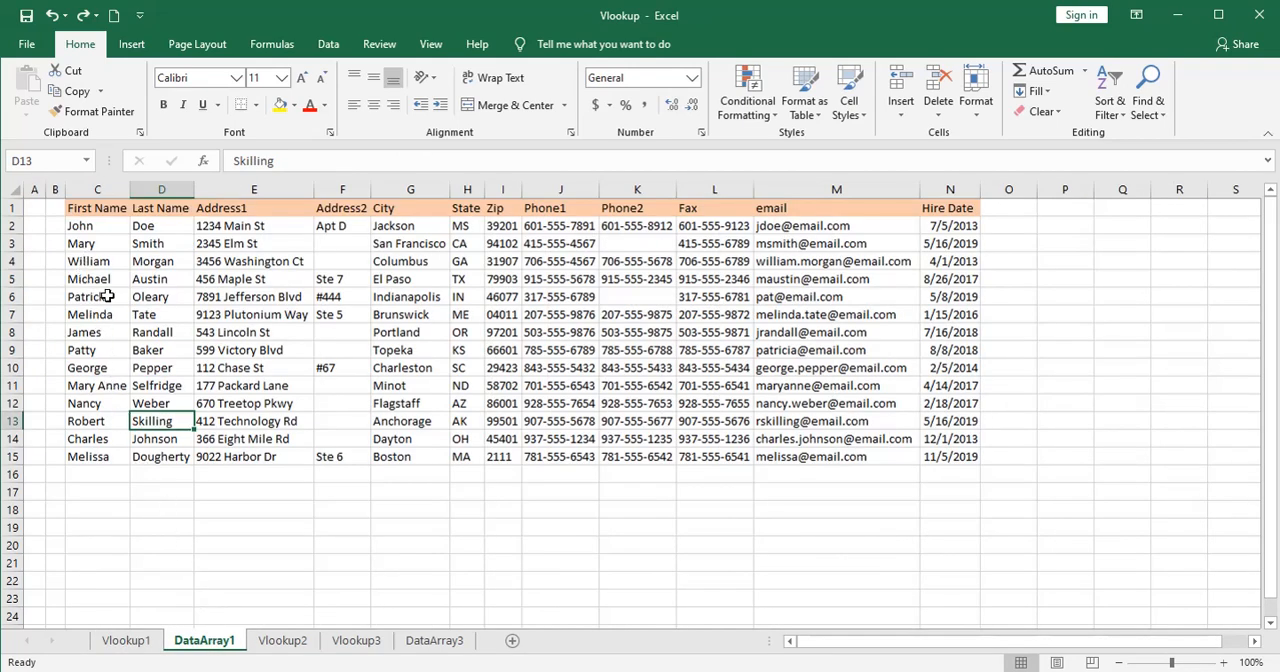
left_click(145, 296)
left_click(136, 642)
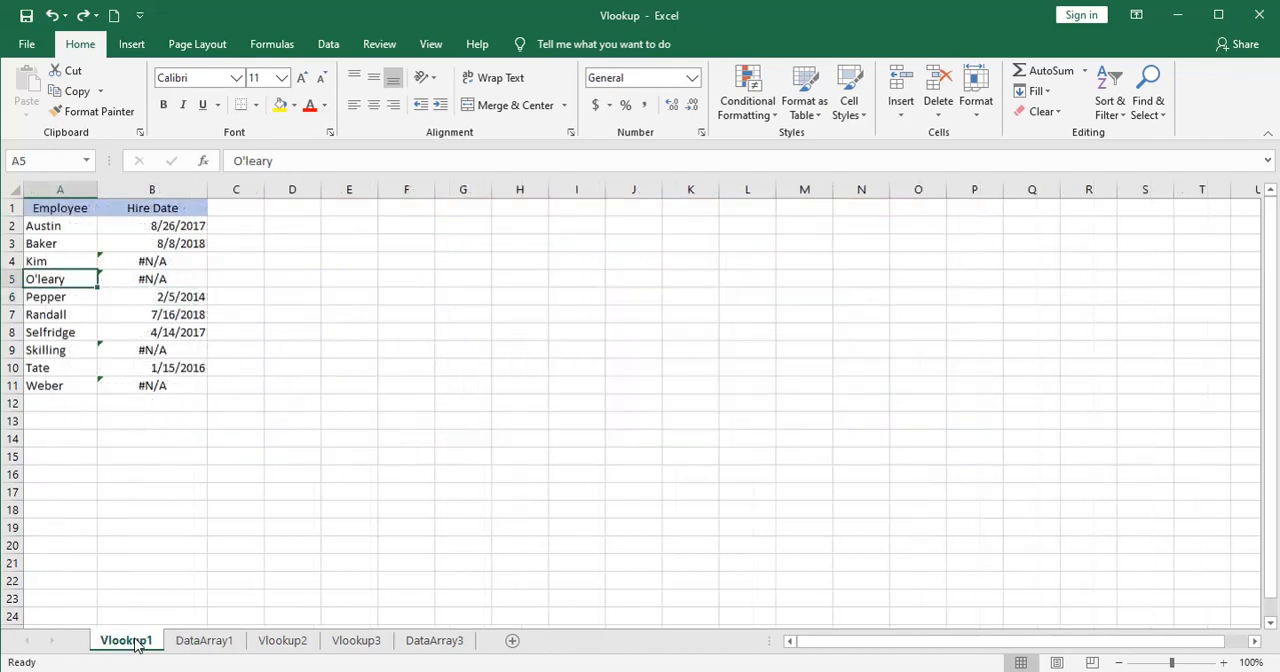
Change the range_lookup argument of the VLOOKUP formula in B5 to TRUE for an approximate match.
left_click(158, 280)
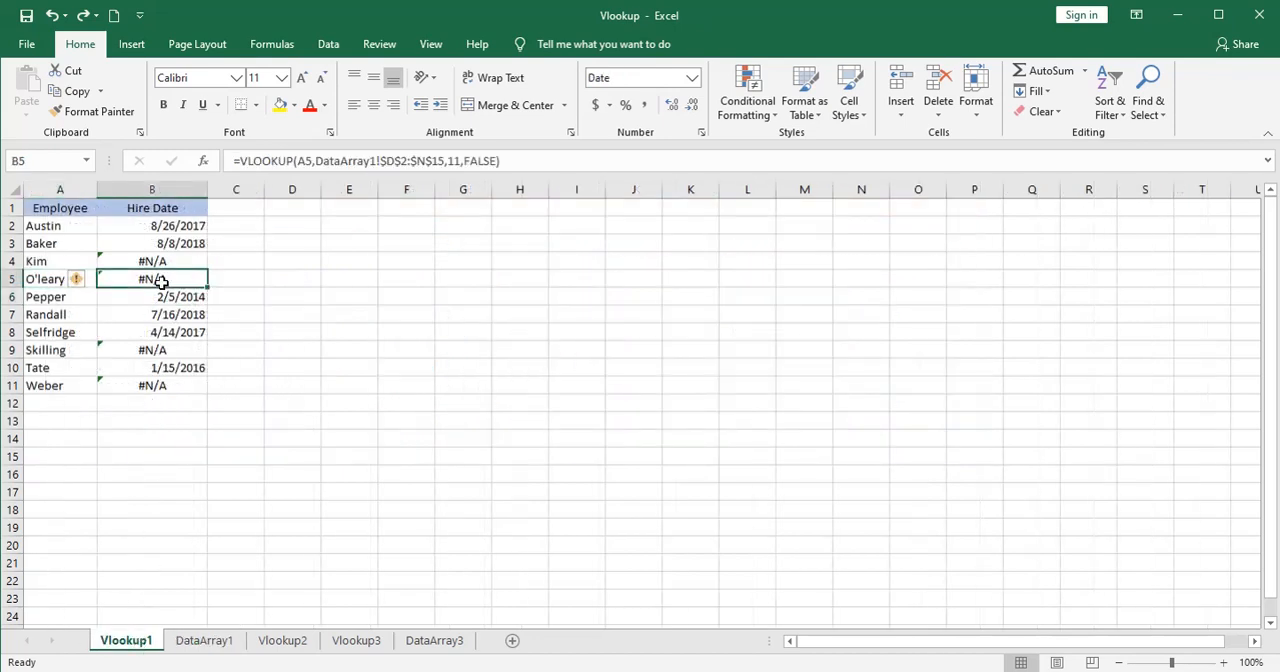
left_click(500, 162)
key("Left")
key("BackSpace")
key("BackSpace")
key("BackSpace")
key("BackSpace")
key("BackSpace")
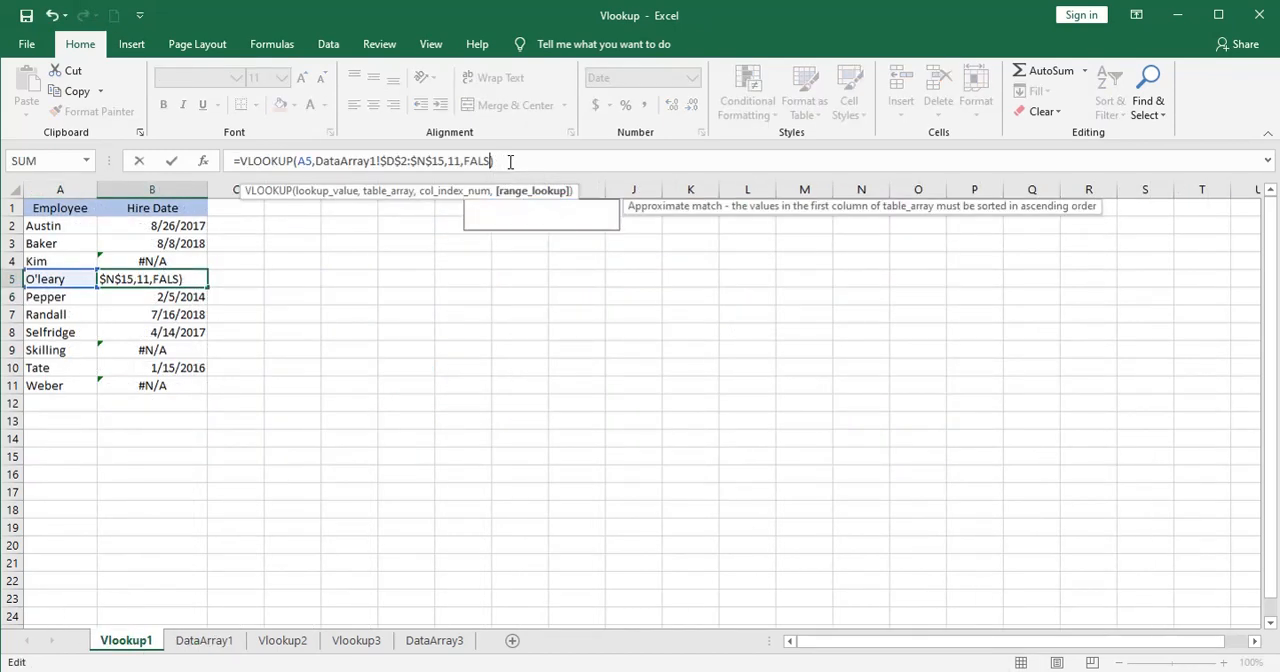
type("tr")
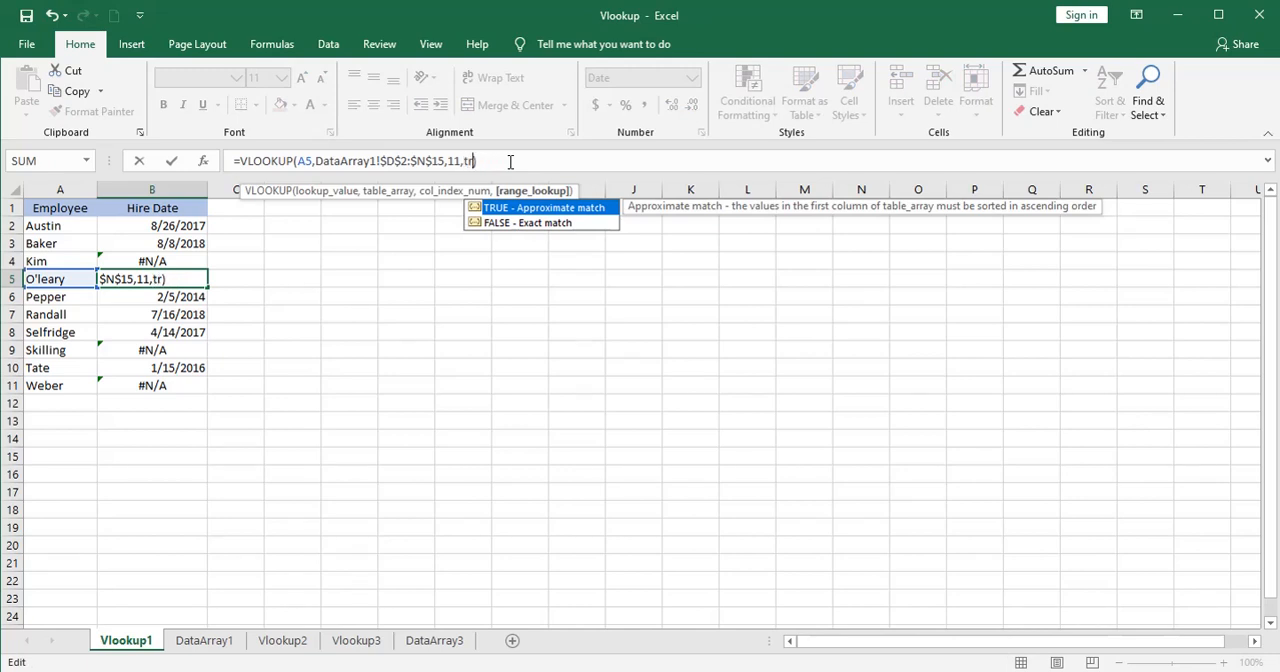
type("ue")
key("Return")
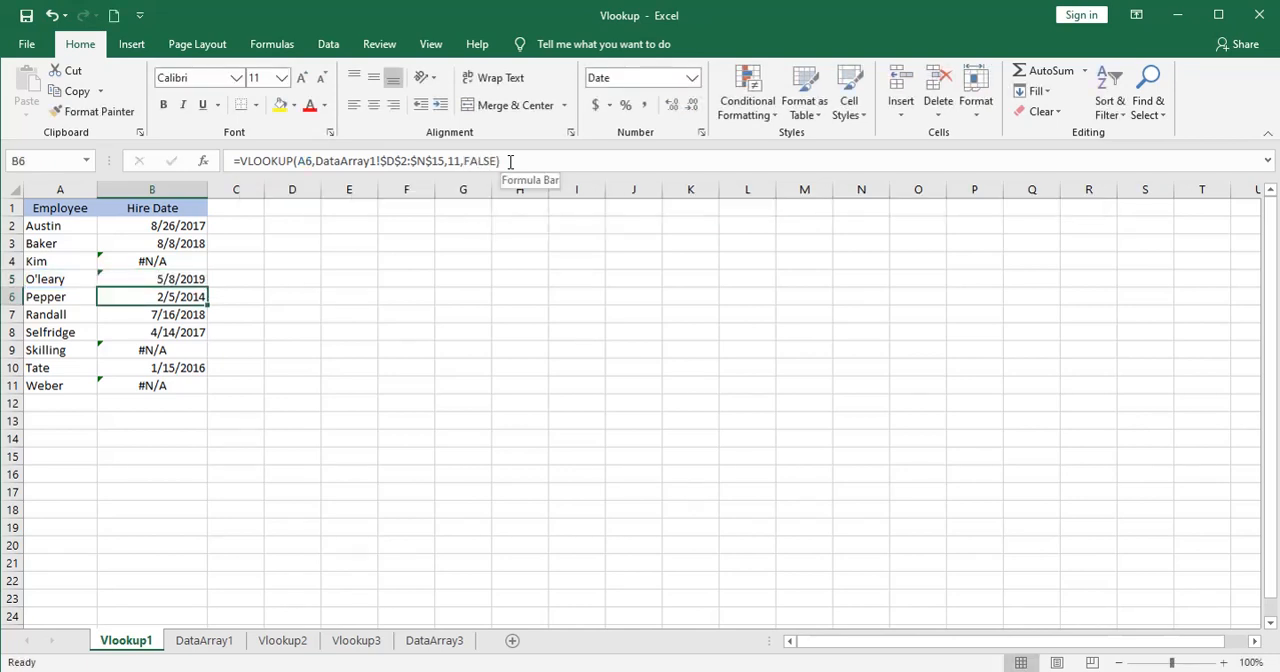
Check the hire date returned in B5 against row 6 on DataArray1.
left_click(146, 278)
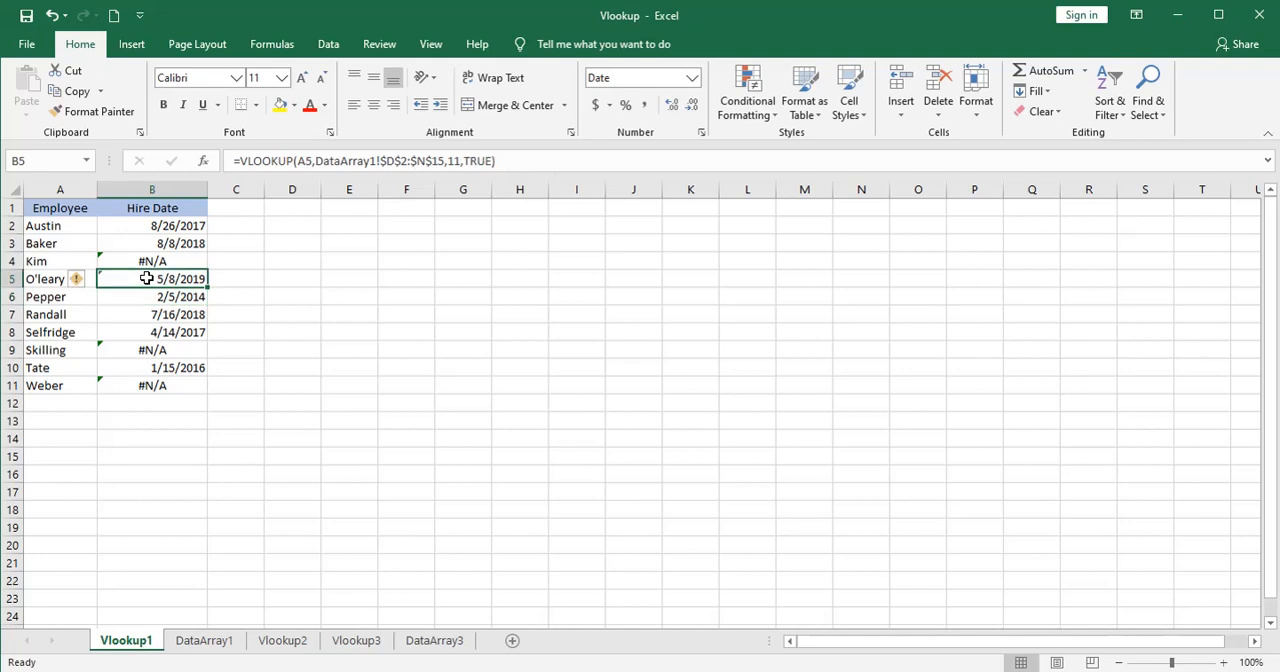
left_click(207, 641)
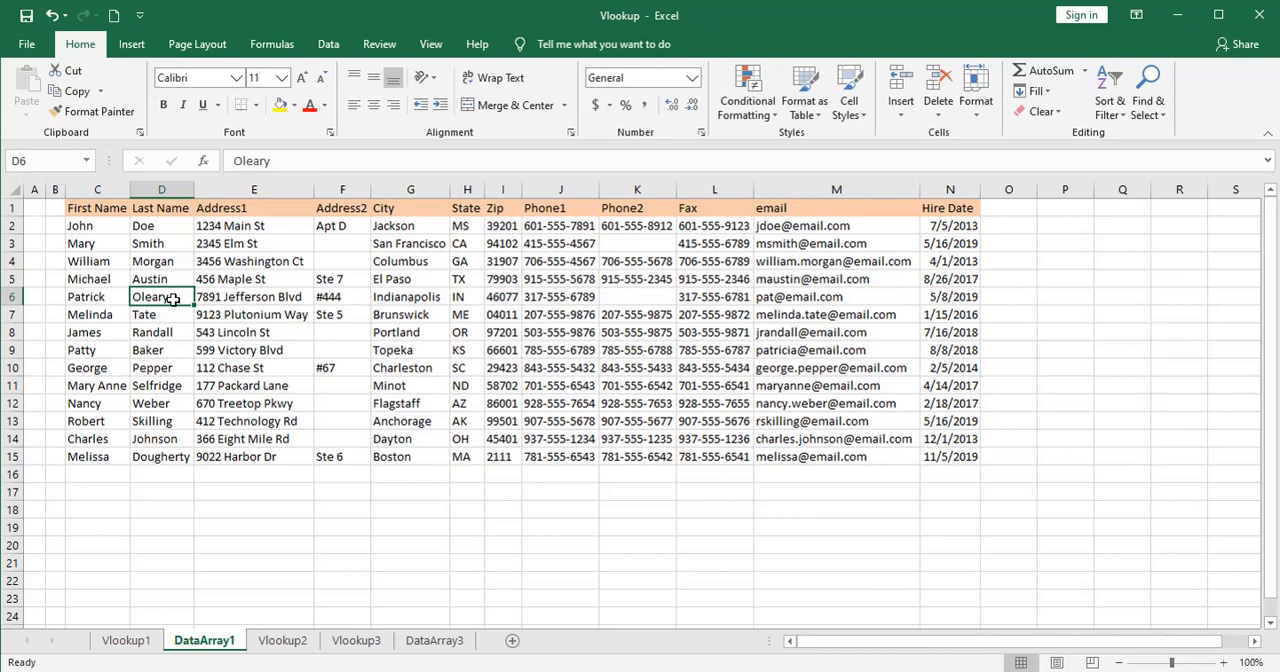
left_click(123, 641)
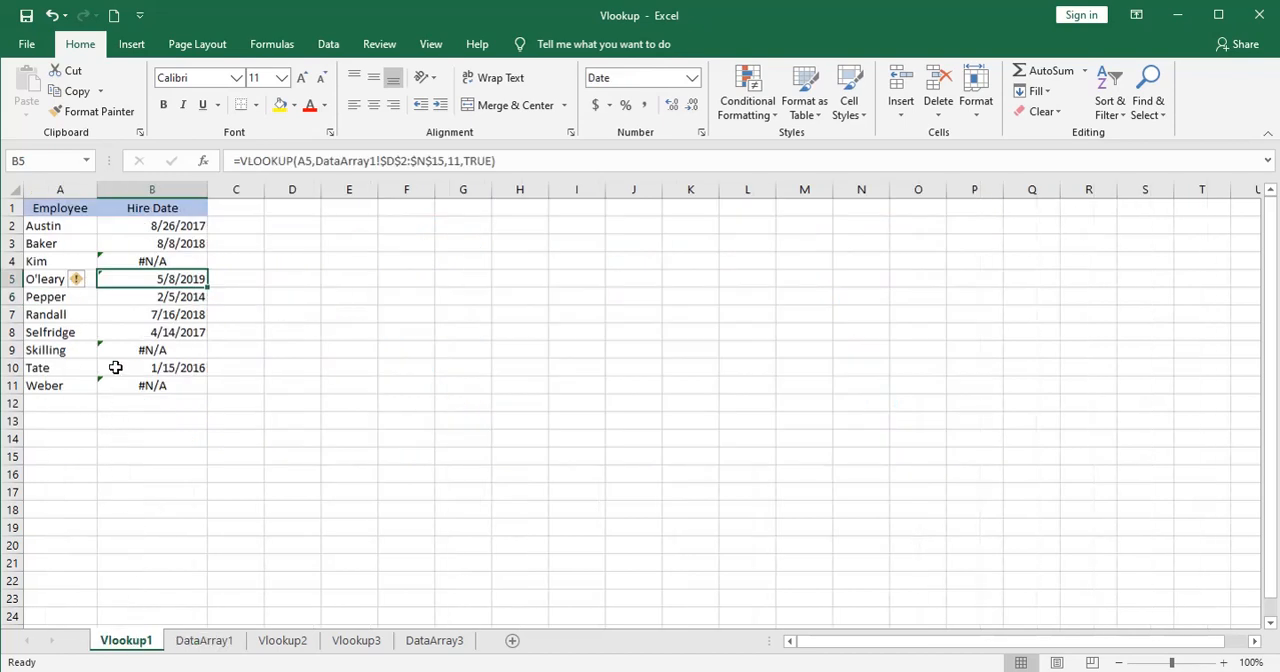
Check A9 for a trailing space and change the range_lookup argument of the VLOOKUP in B9 to TRUE.
left_click(148, 347)
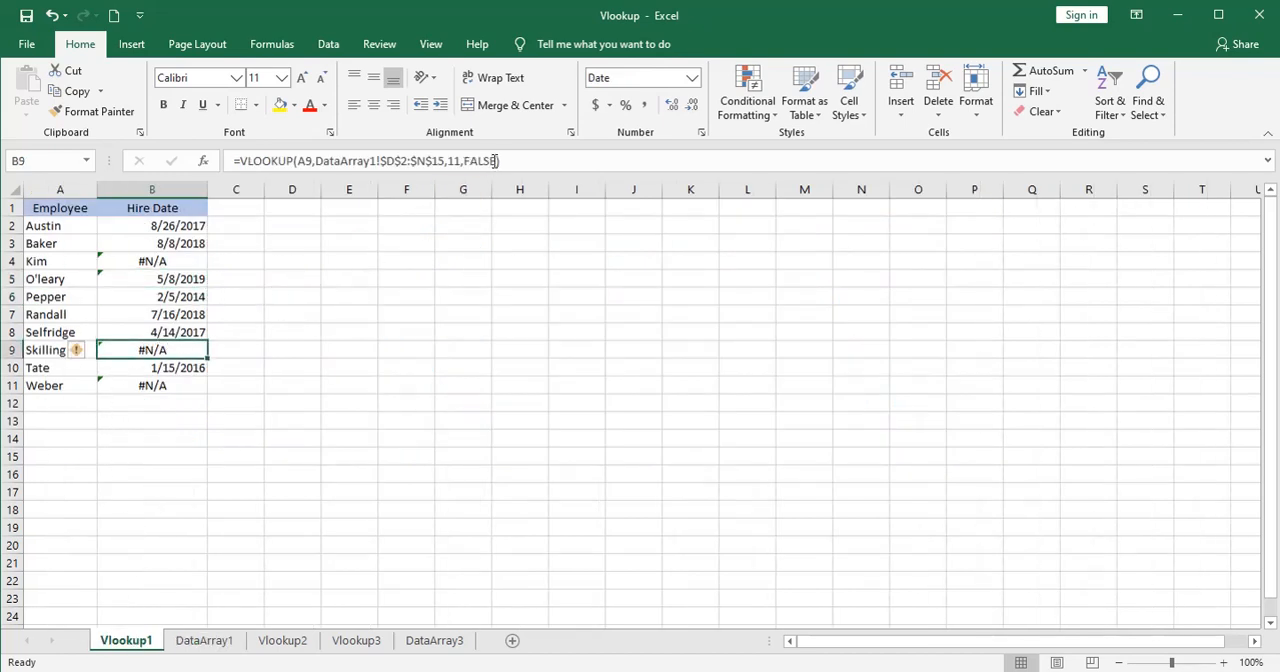
left_click(54, 345)
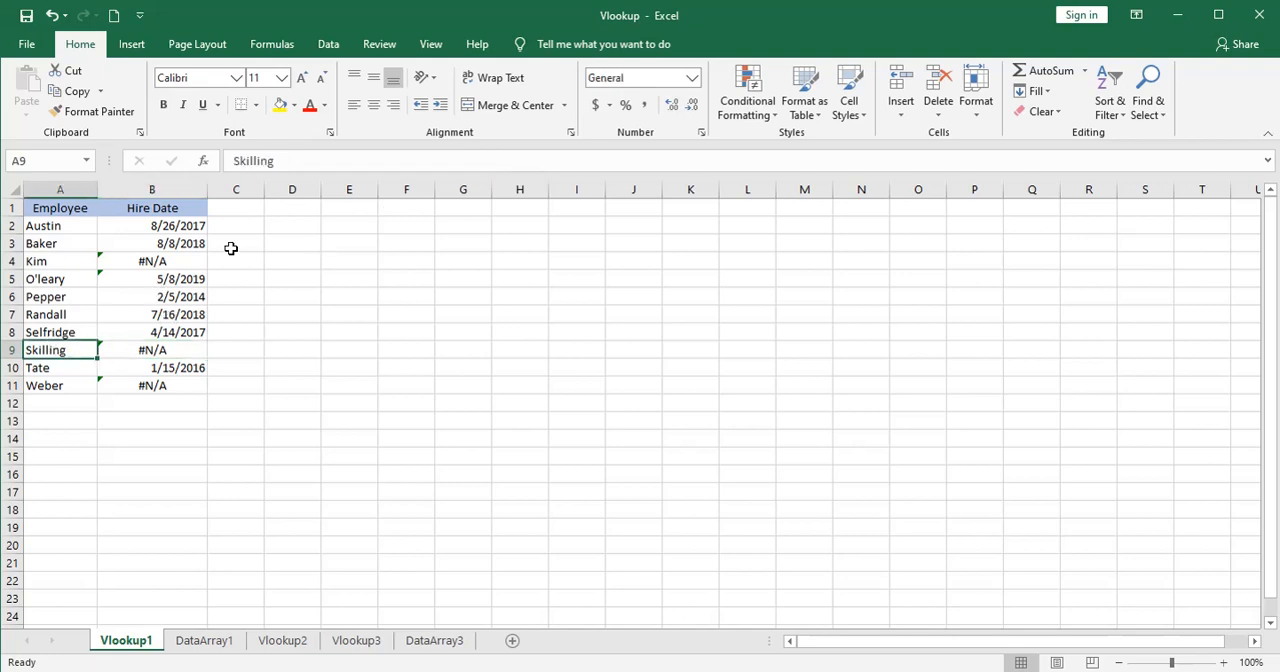
left_click(150, 345)
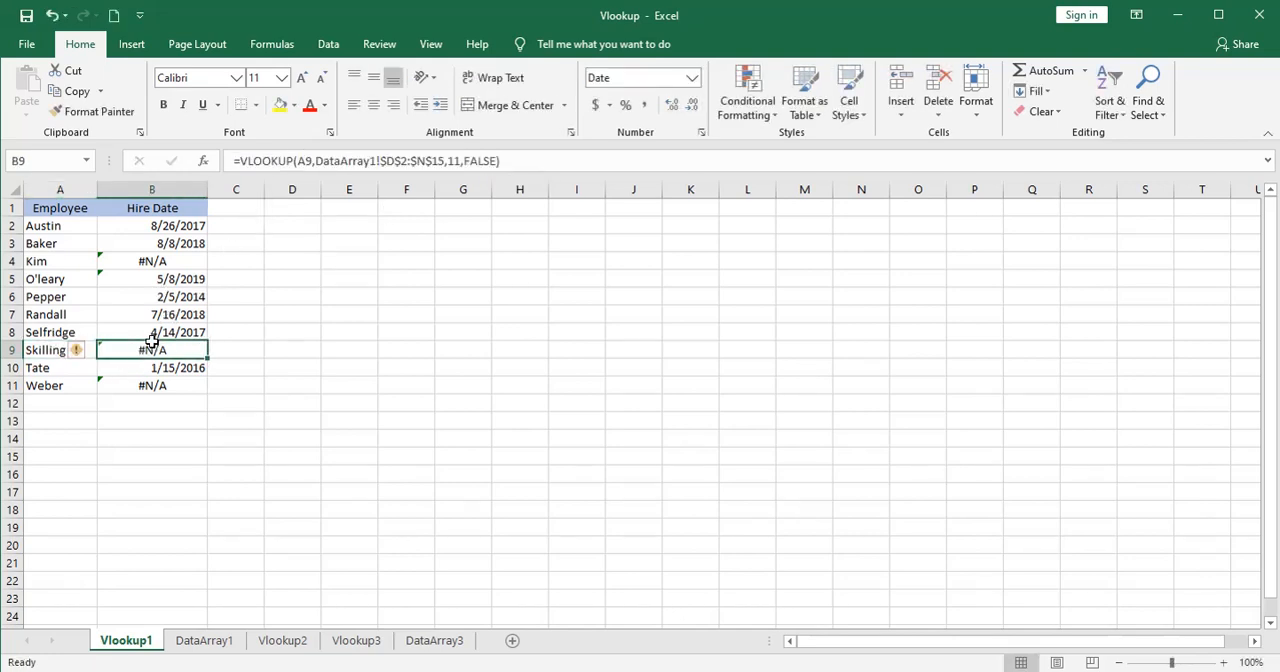
left_click(505, 161)
key("Left")
key("BackSpace")
key("BackSpace")
key("BackSpace")
key("BackSpace")
key("BackSpace")
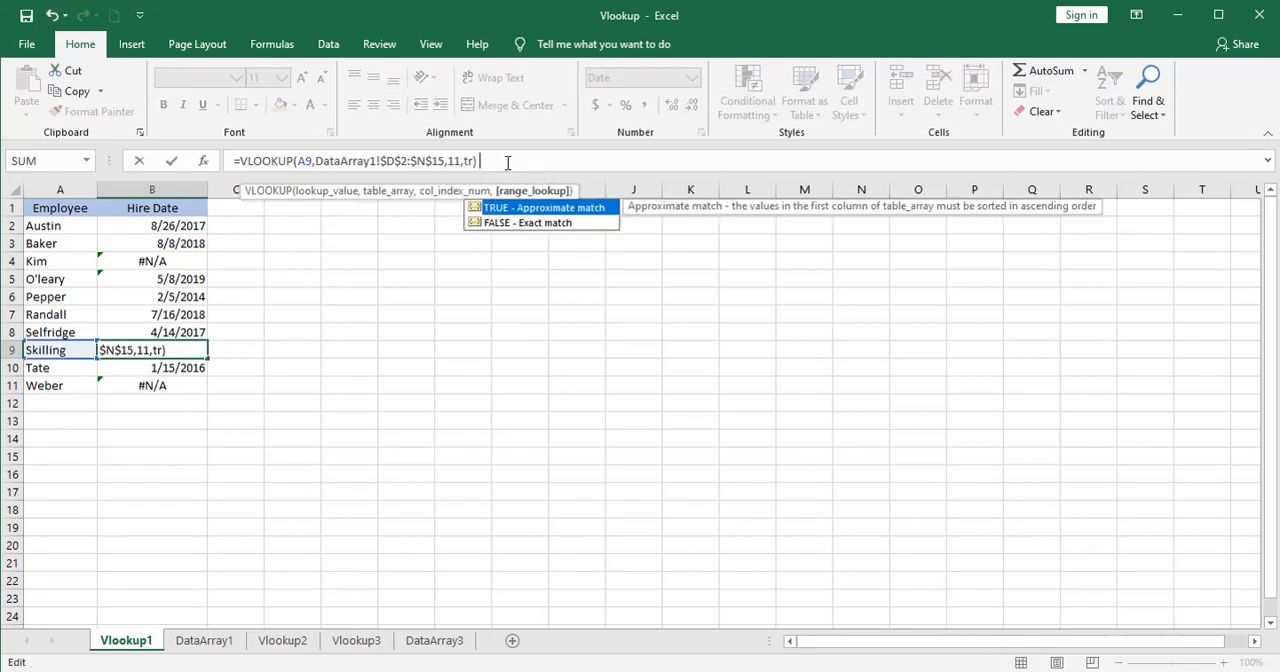
key("Return")
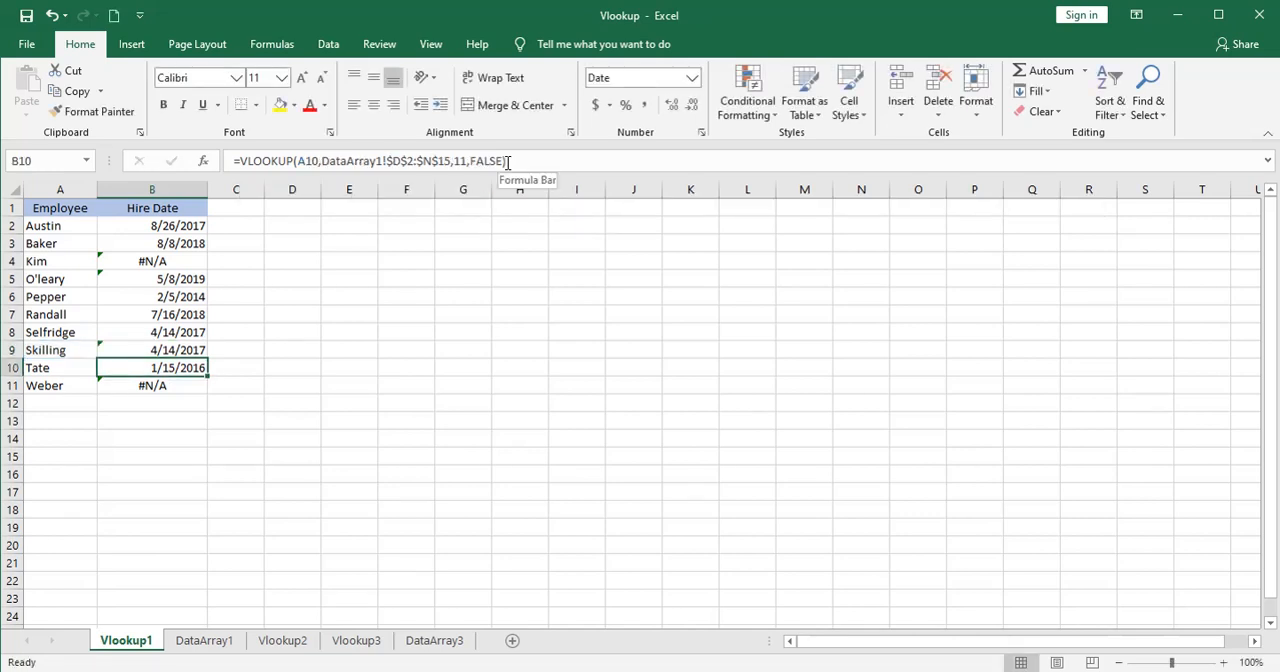
Compare the hire date returned in B9 with the dates in N13 and N11 on DataArray1.
left_click(176, 350)
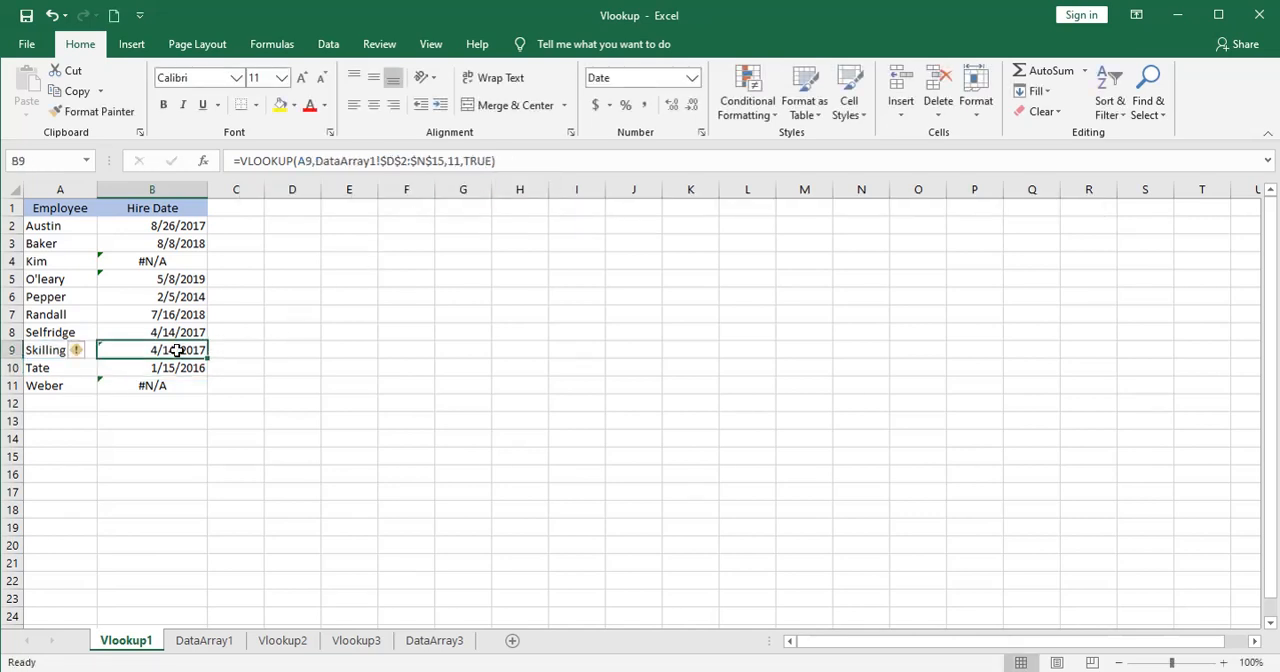
left_click(203, 640)
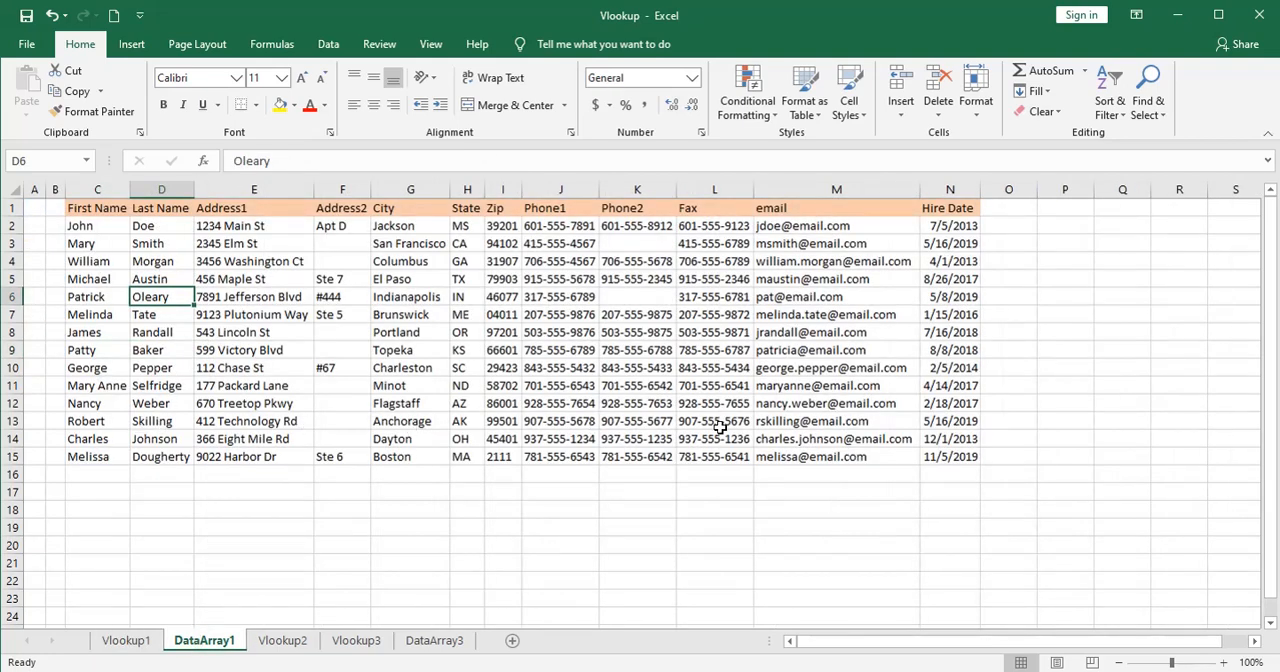
left_click(938, 423)
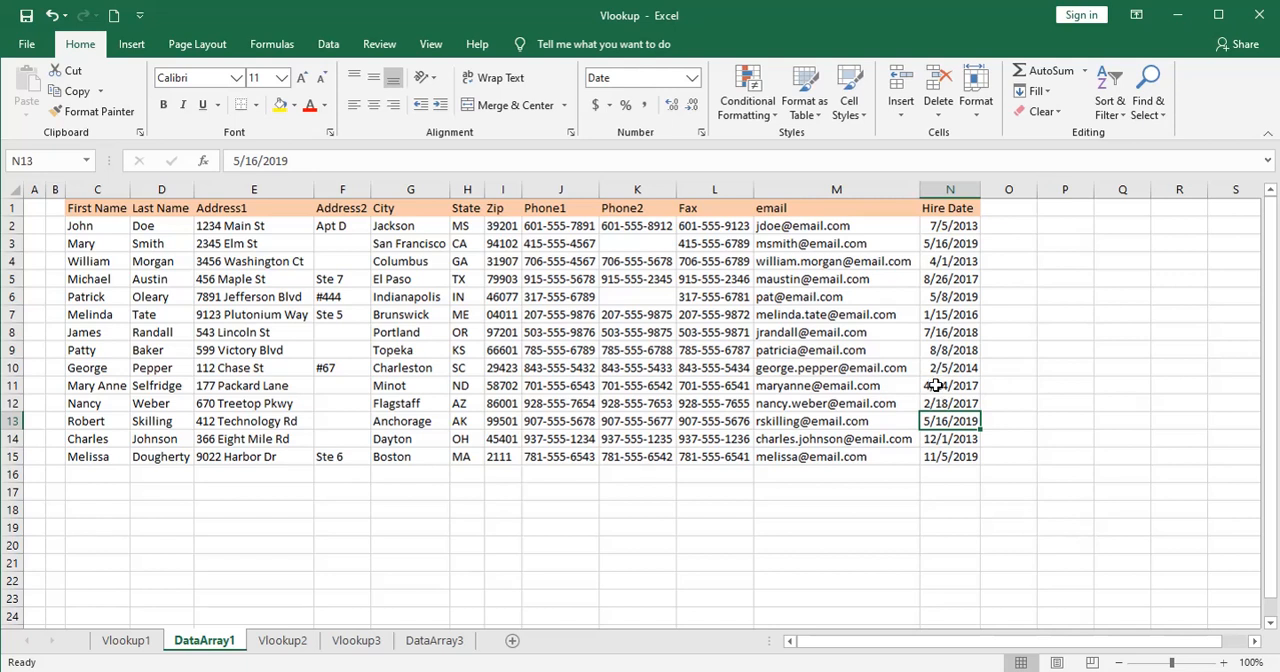
left_click(935, 385)
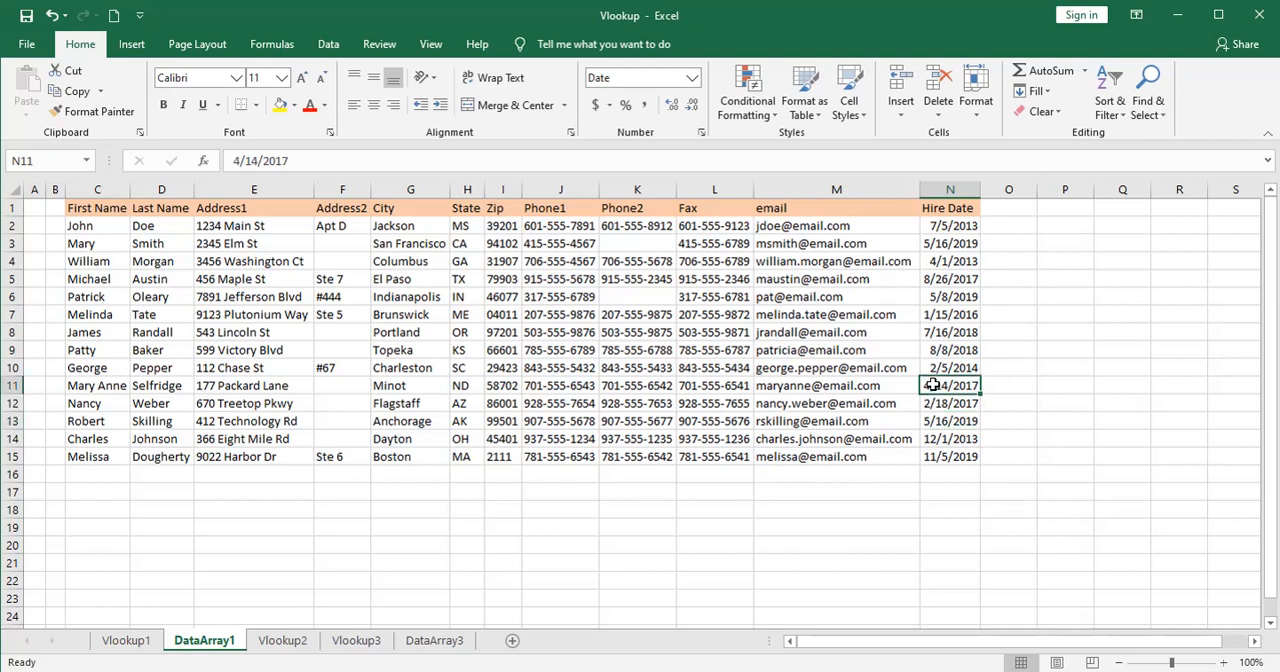
left_click(944, 424)
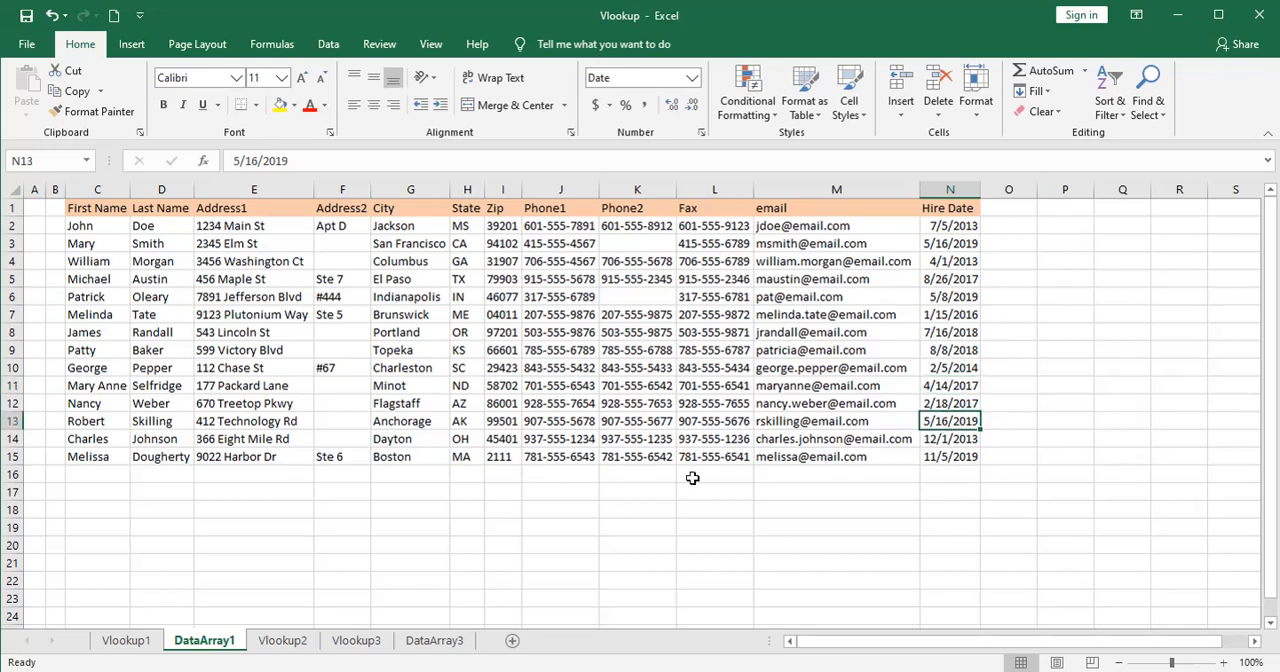
left_click(145, 640)
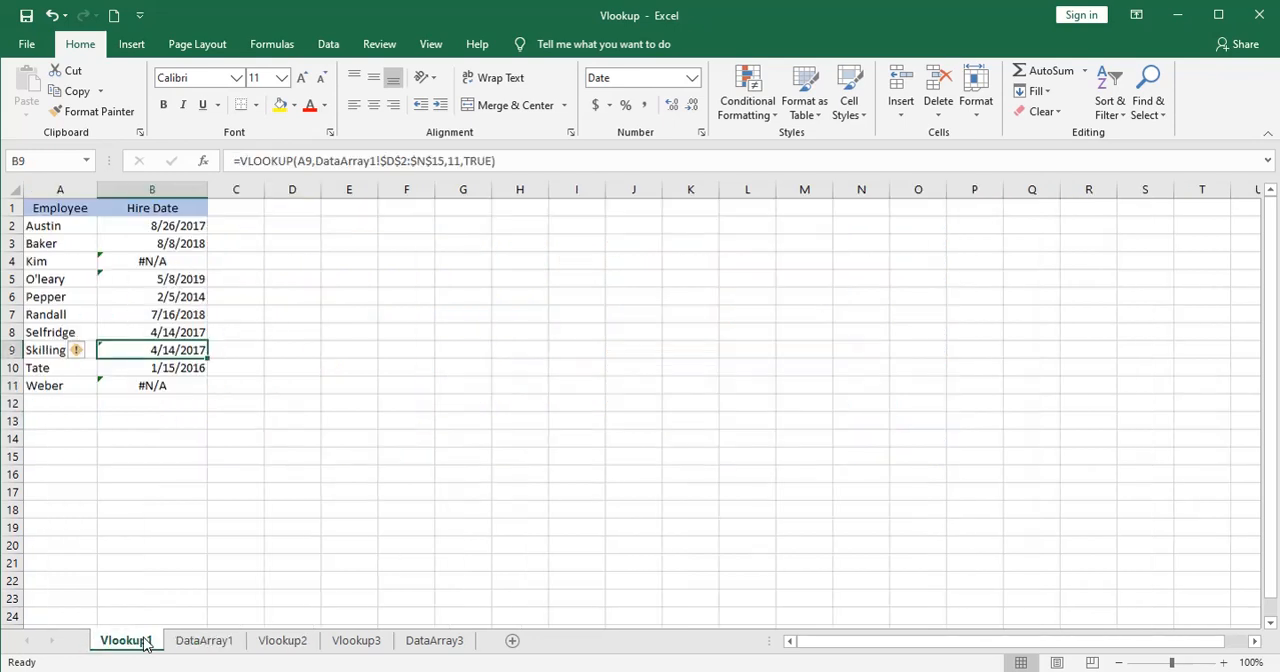
Change the range_lookup argument of the VLOOKUP formula in B11 to TRUE for an approximate match.
left_click(160, 388)
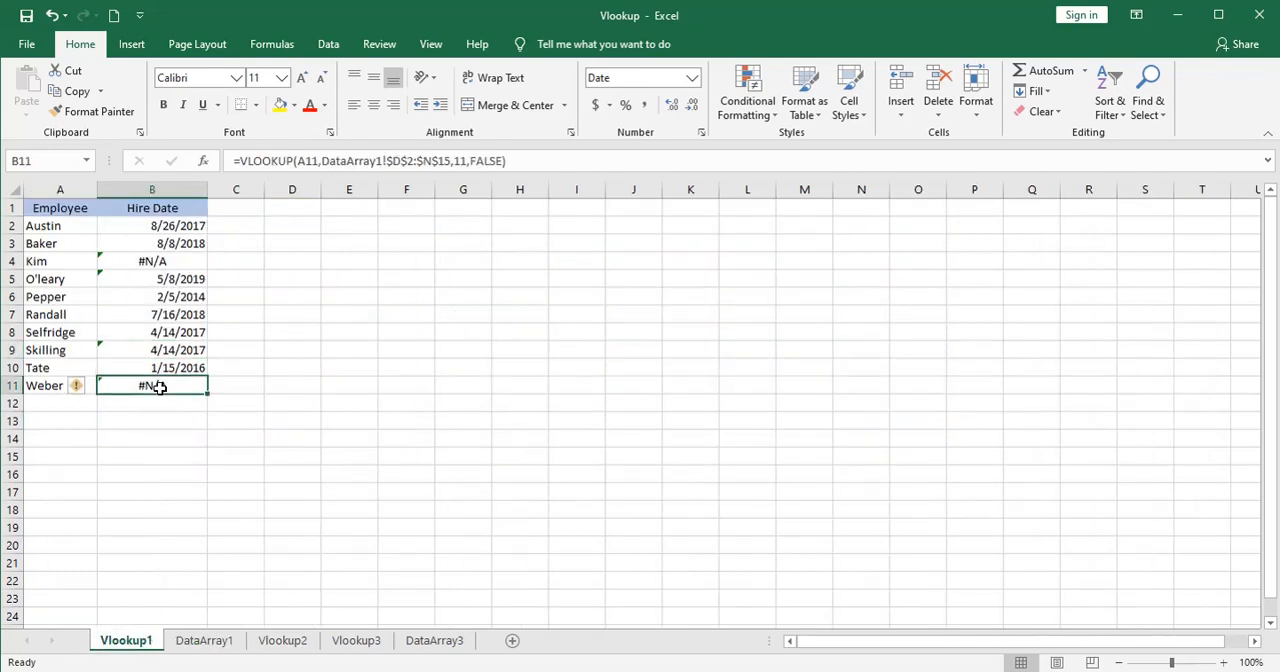
left_click(504, 160)
key("BackSpace")
key("BackSpace")
key("BackSpace")
key("BackSpace")
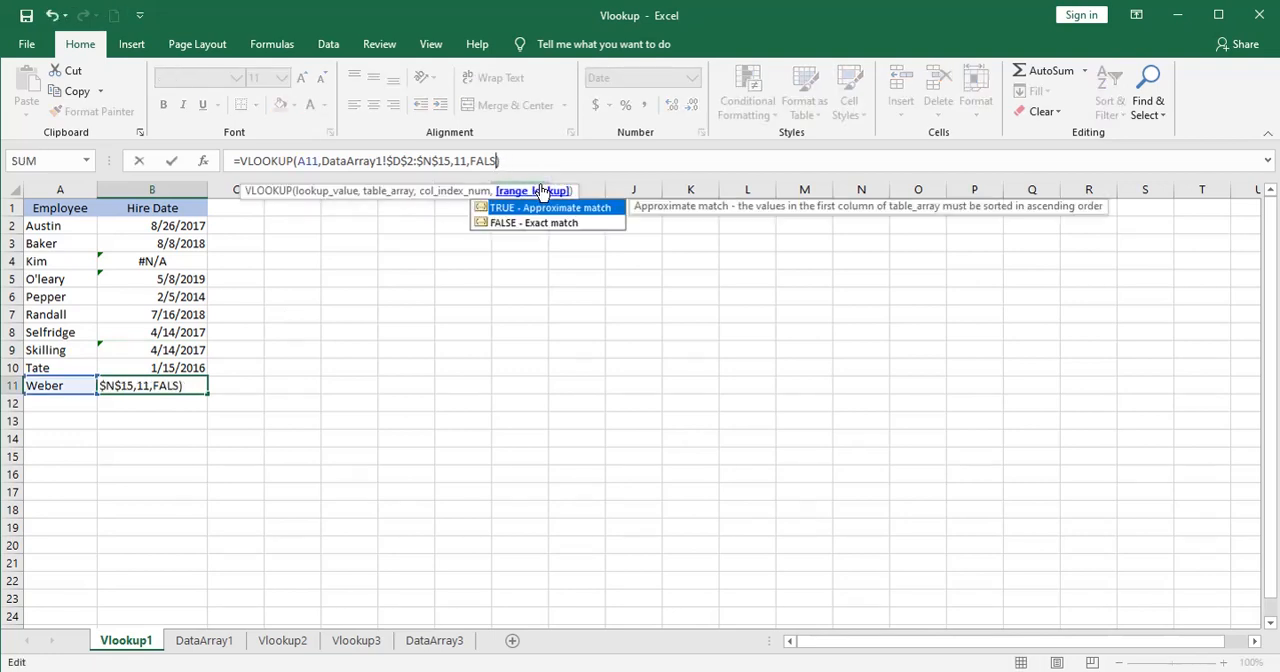
key("BackSpace")
type("true")
key("Return")
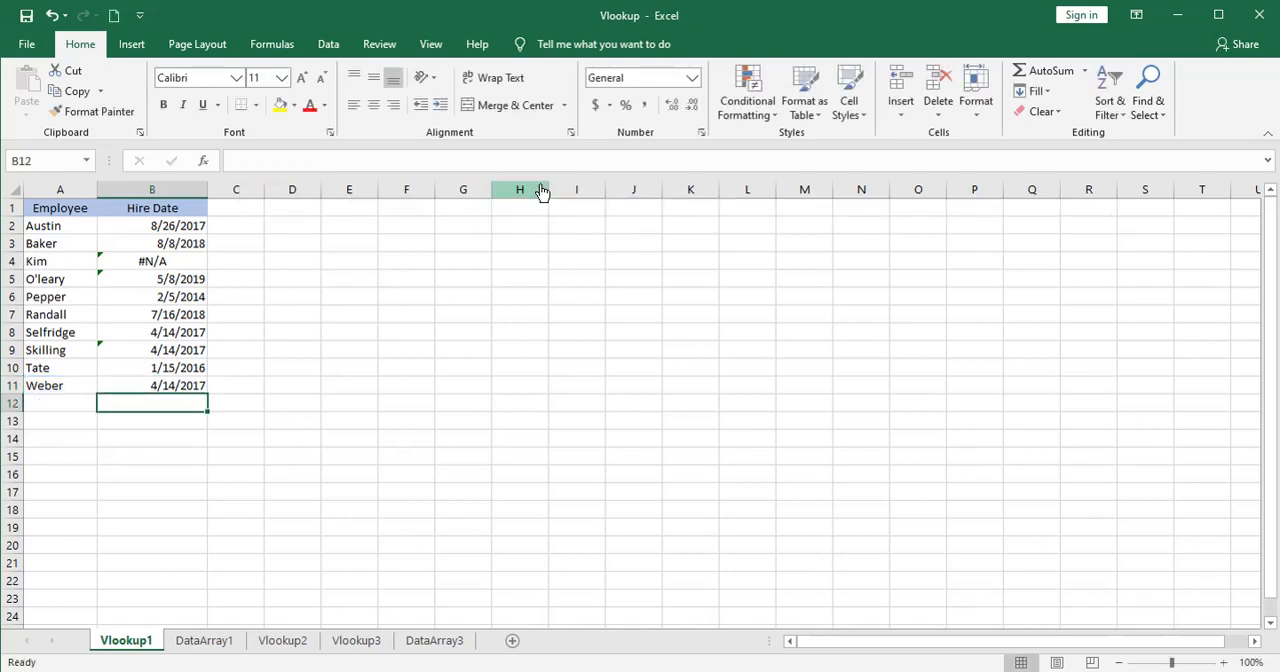
Compare the hire date returned in B11 with the date in N12 on DataArray1.
left_click(147, 385)
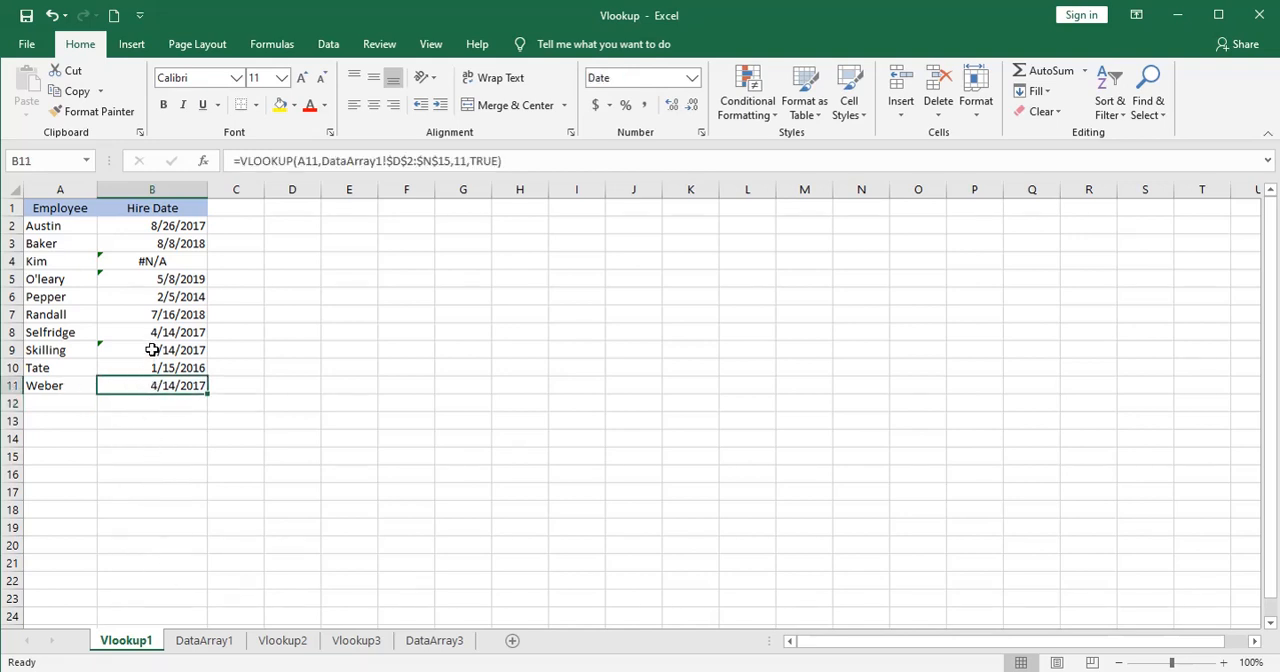
left_click(226, 640)
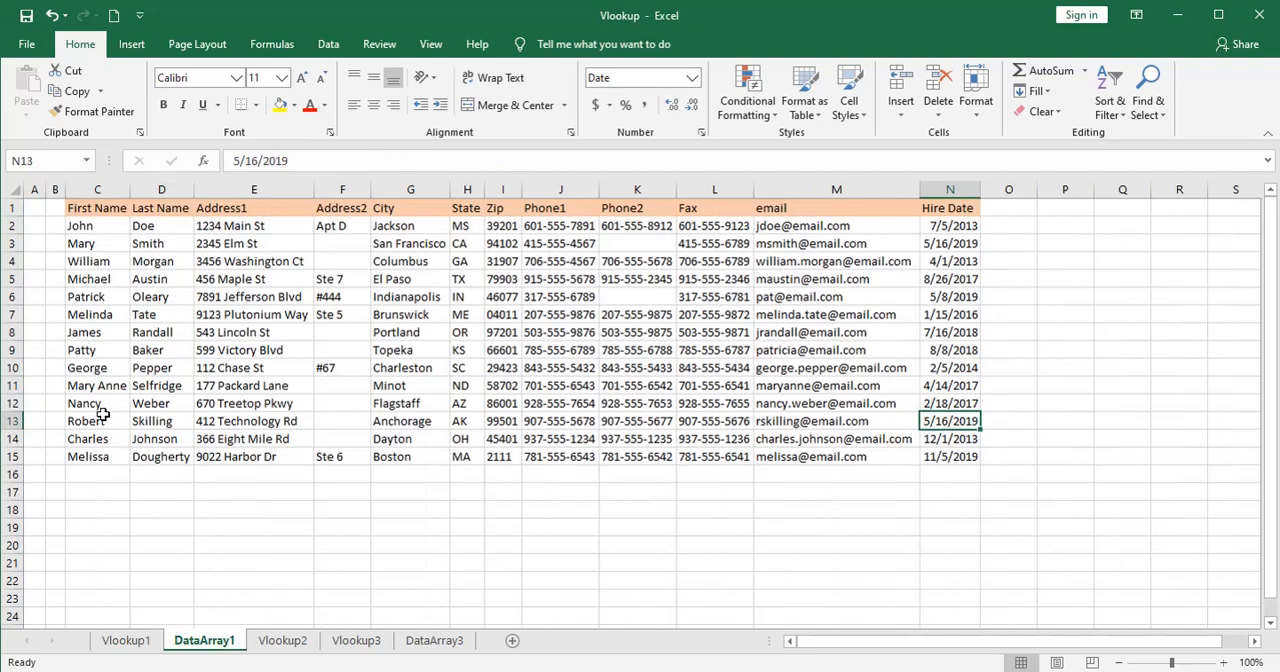
left_click(942, 405)
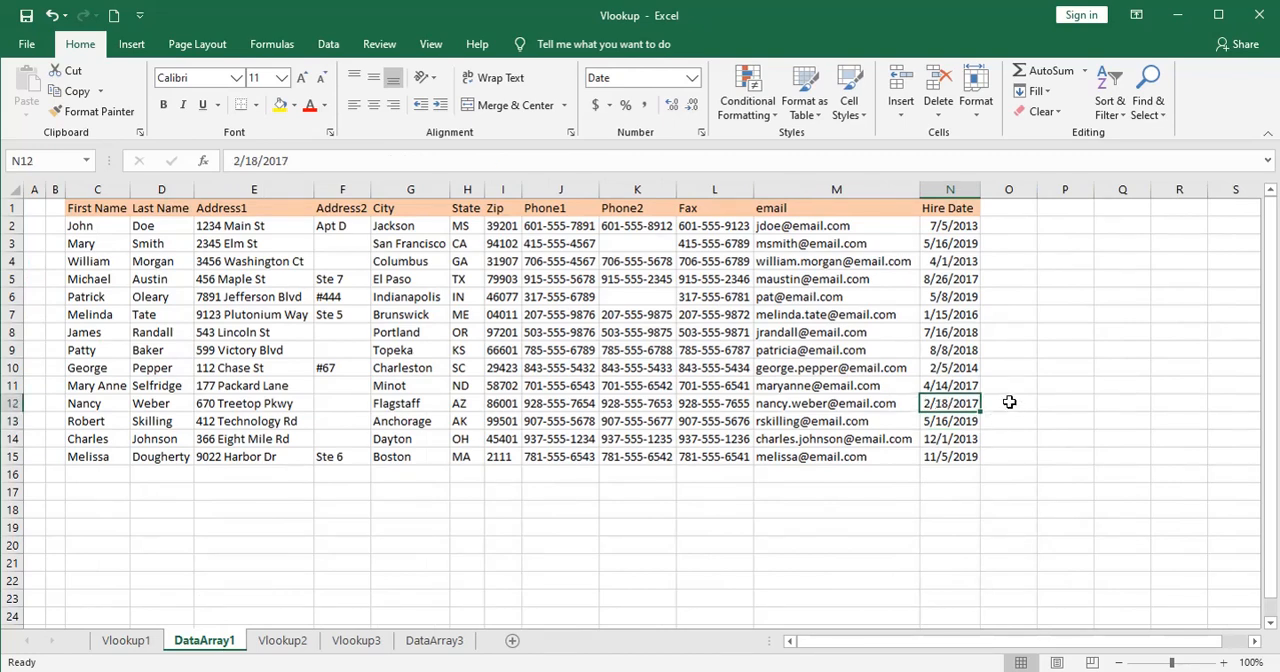
left_click(138, 641)
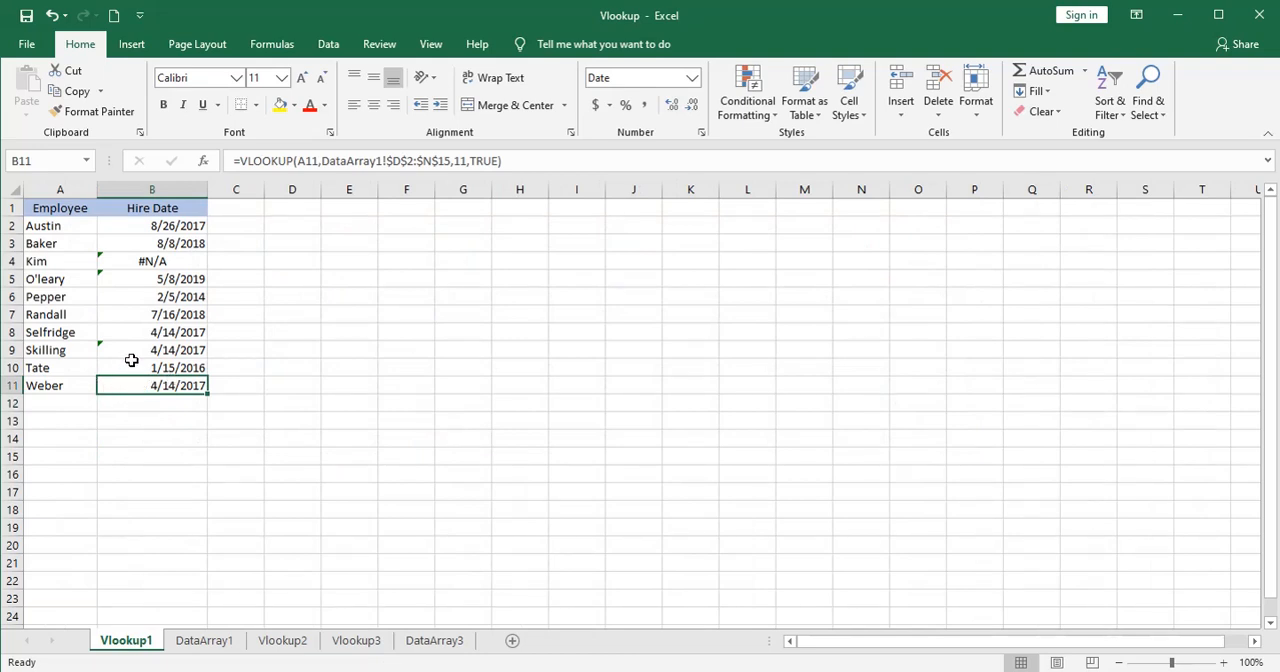
Review the lookup name in A10 and the VLOOKUP formulas in B10 and B11 alongside the source list on DataArray1.
left_click(62, 368)
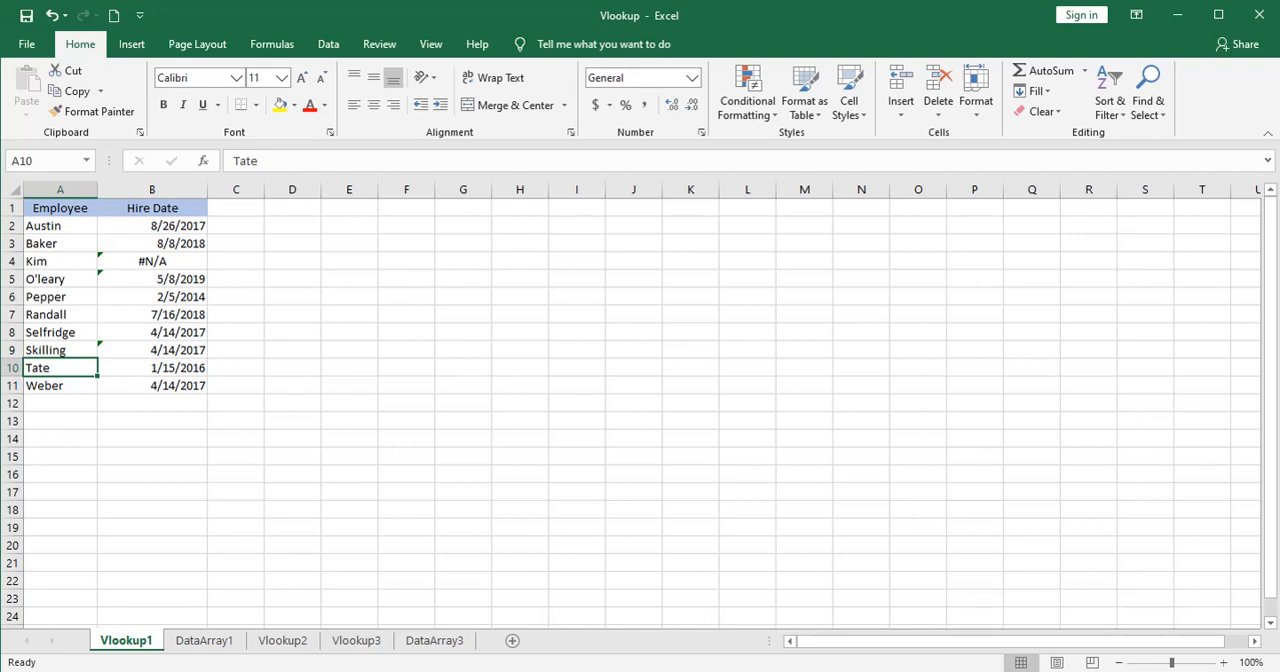
left_click(152, 386)
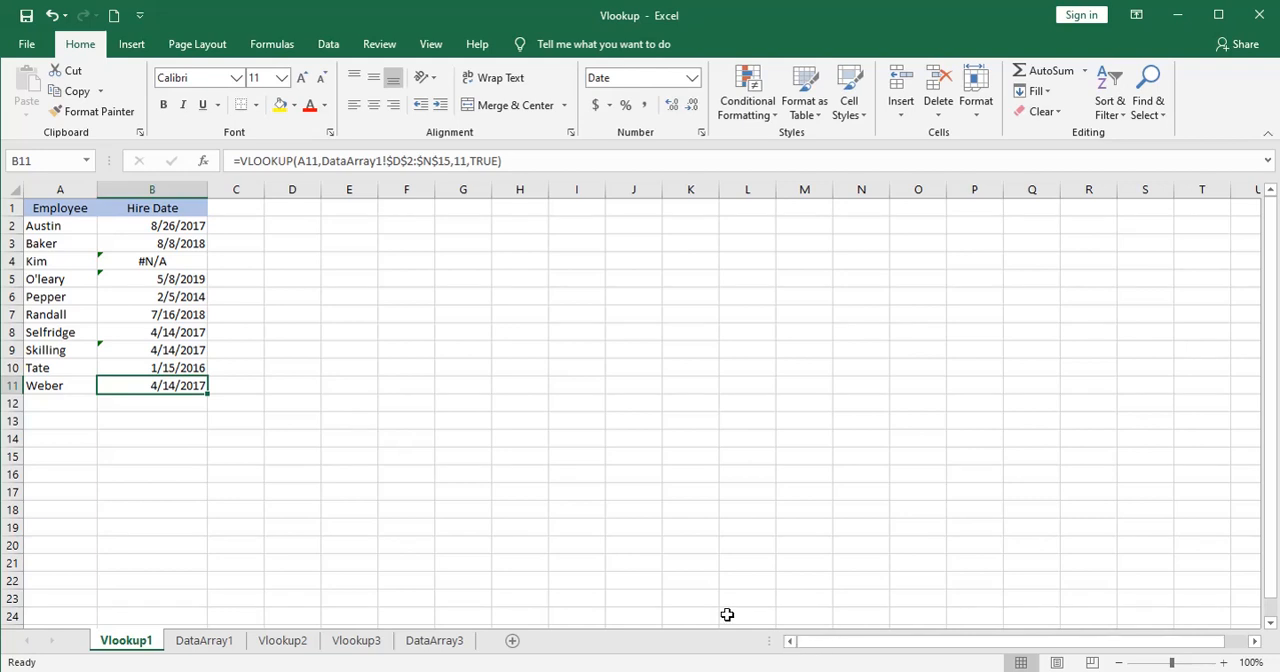
left_click(63, 369)
left_click(138, 371)
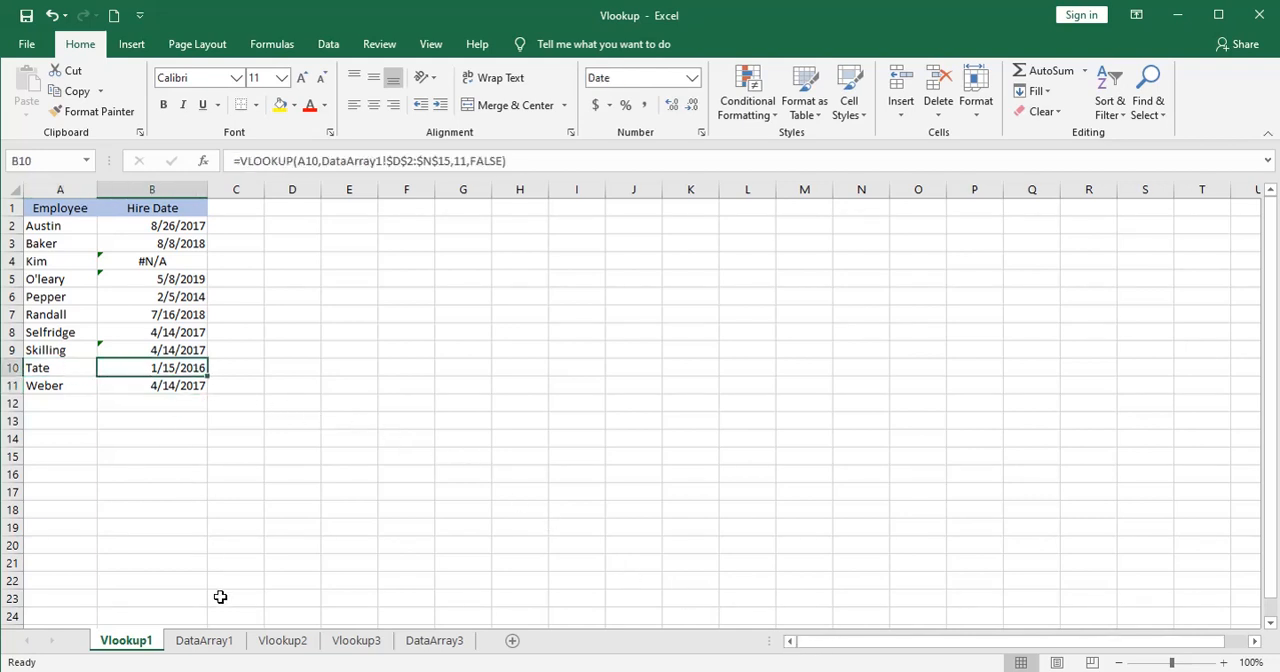
left_click(216, 640)
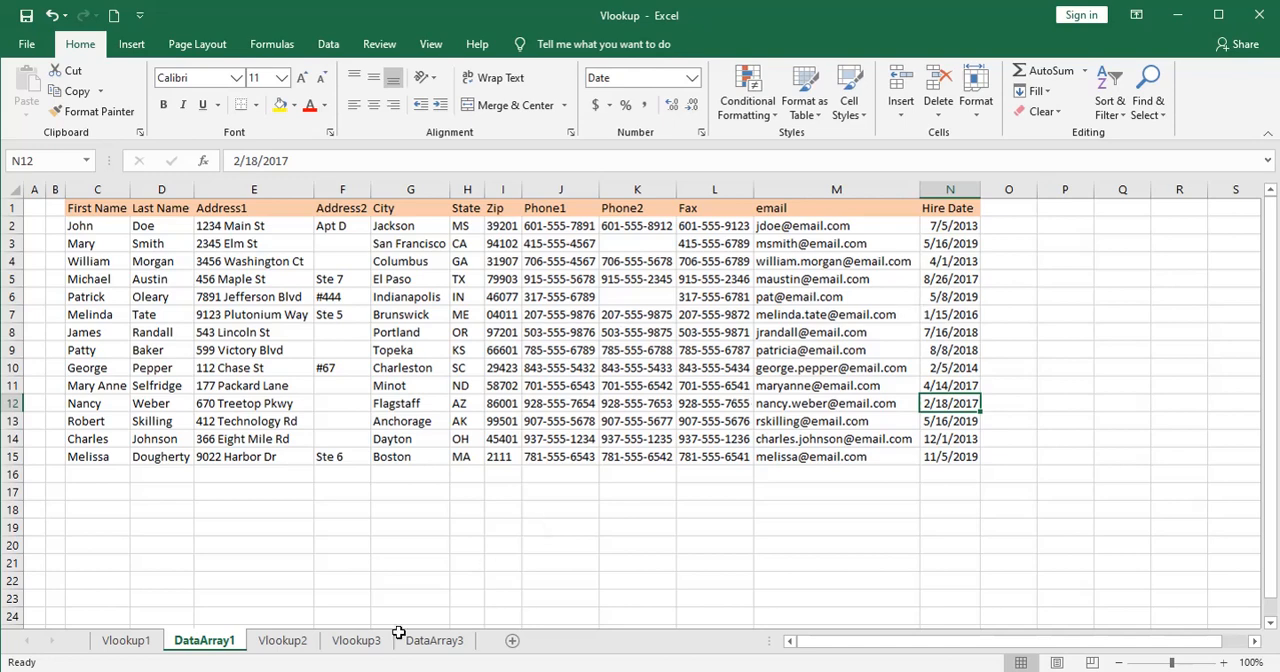
left_click(150, 641)
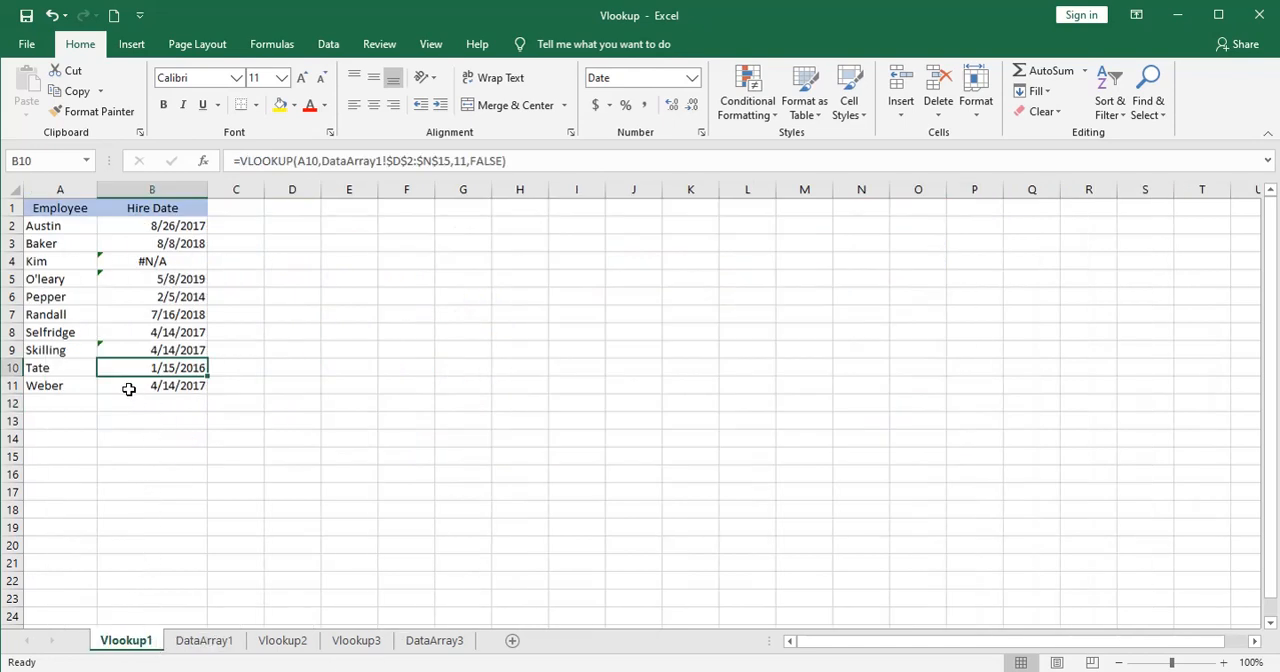
left_click(62, 368)
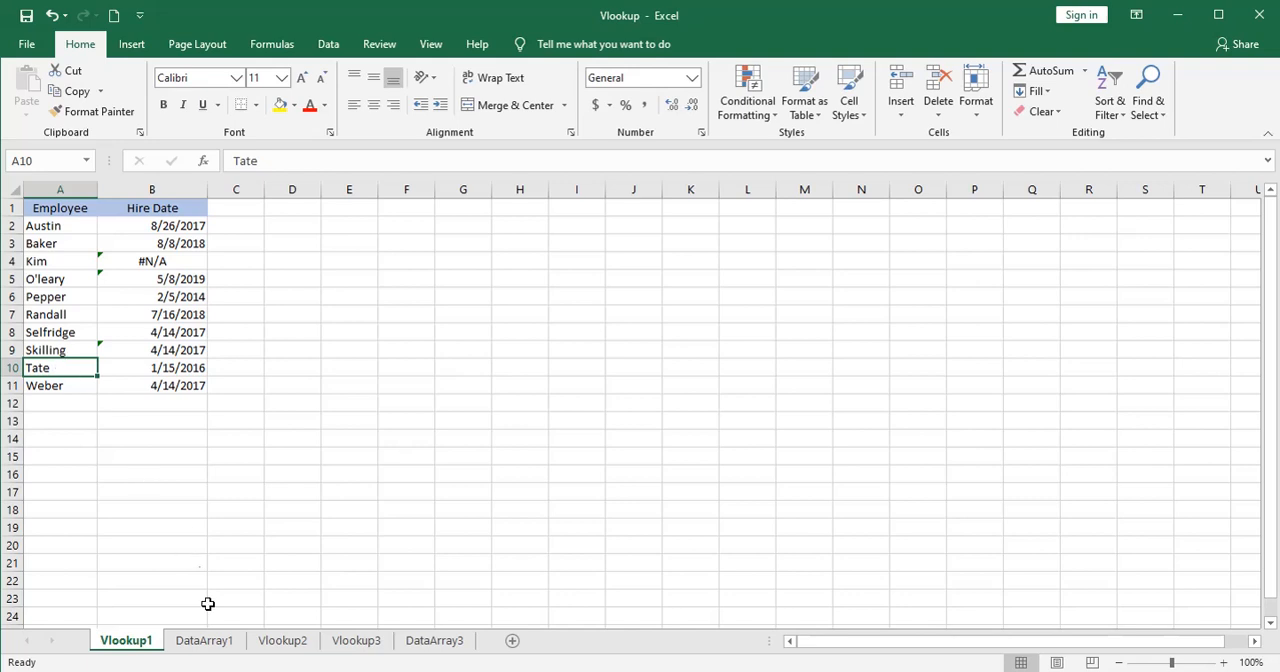
Change the first letter of the last name in D7 on DataArray1 to a lowercase t.
left_click(206, 641)
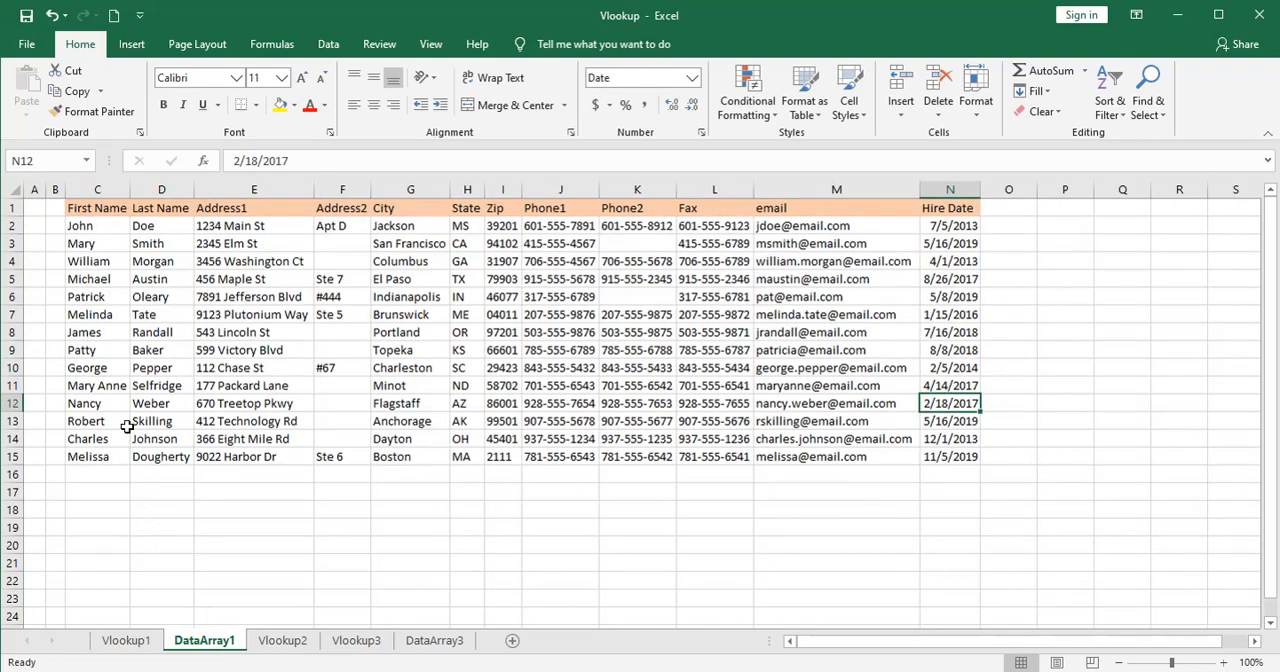
left_click(152, 313)
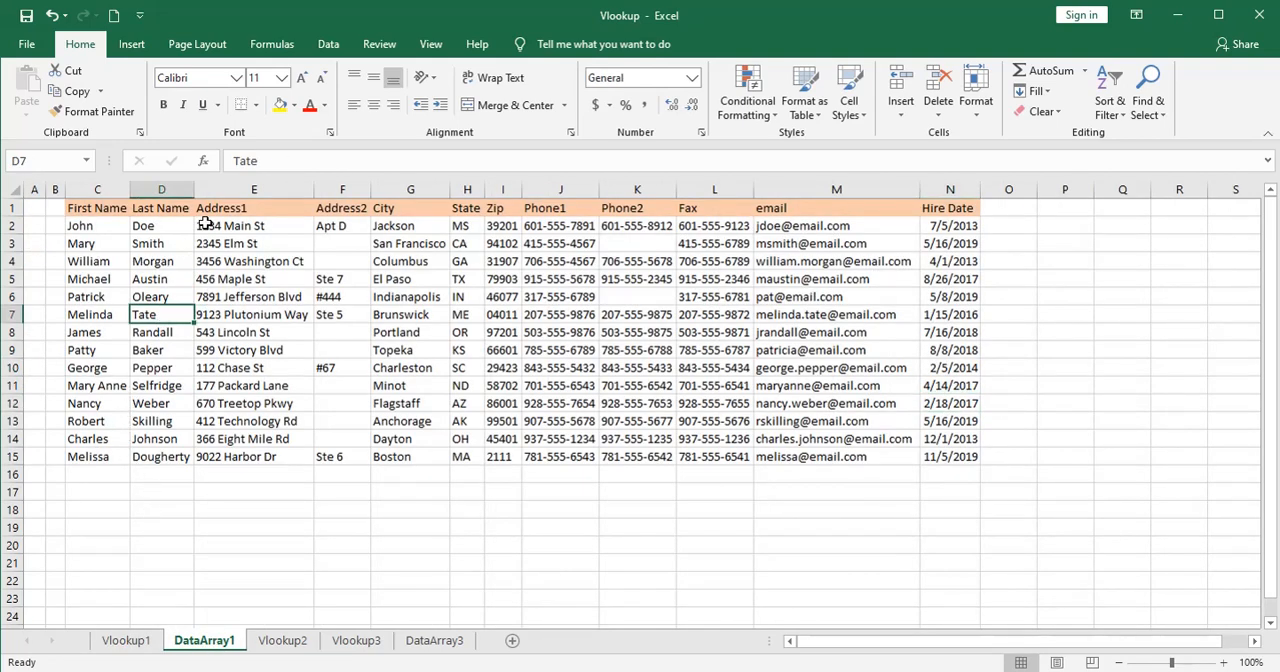
left_click(239, 160)
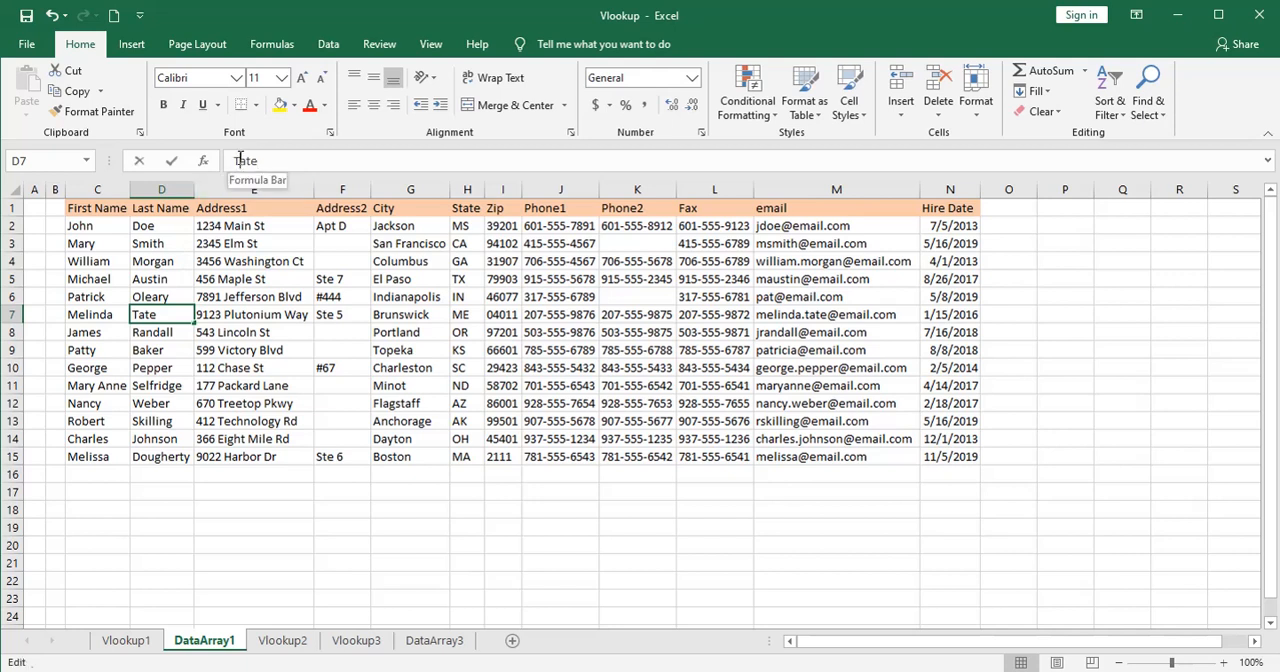
key("BackSpace")
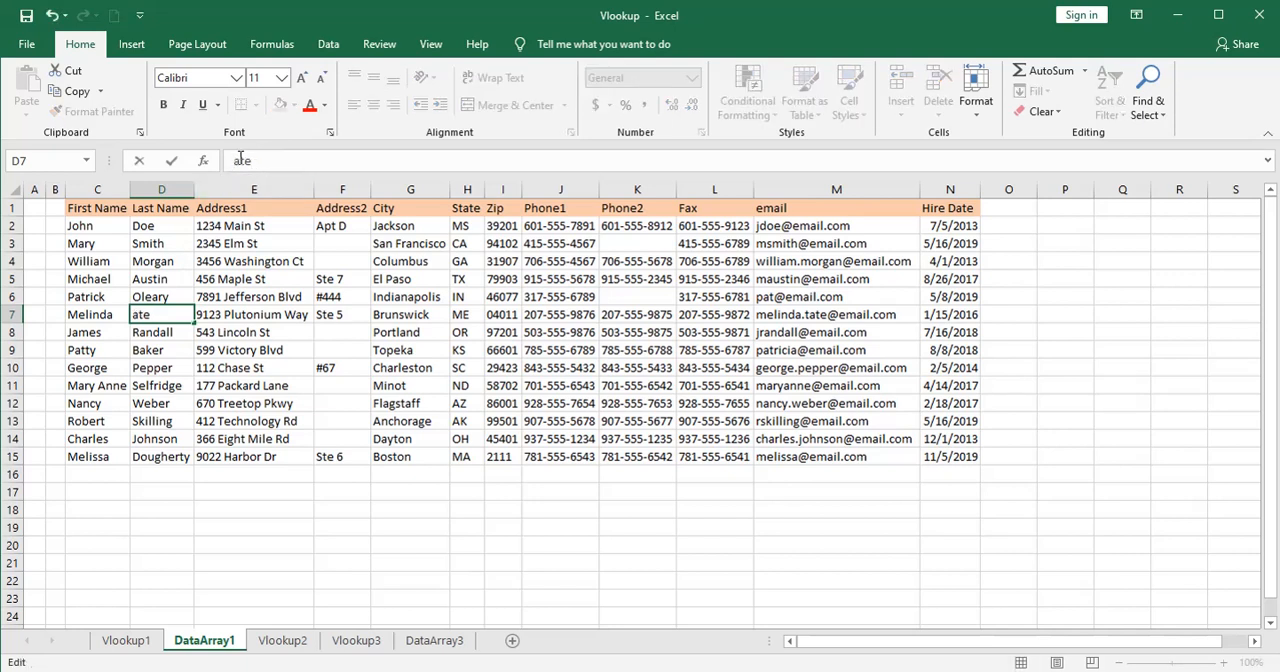
type("t")
key("Return")
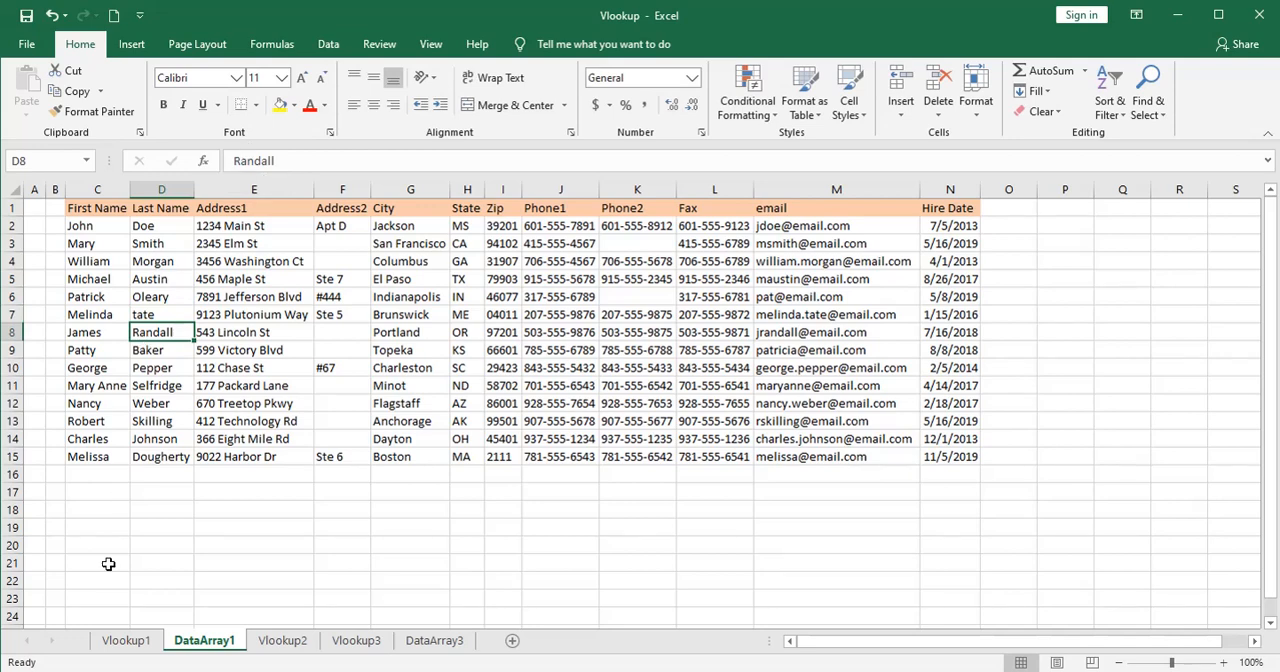
Check on Vlookup1 how the exact-match VLOOKUP in B10 handles the capitalized name in A10.
left_click(127, 641)
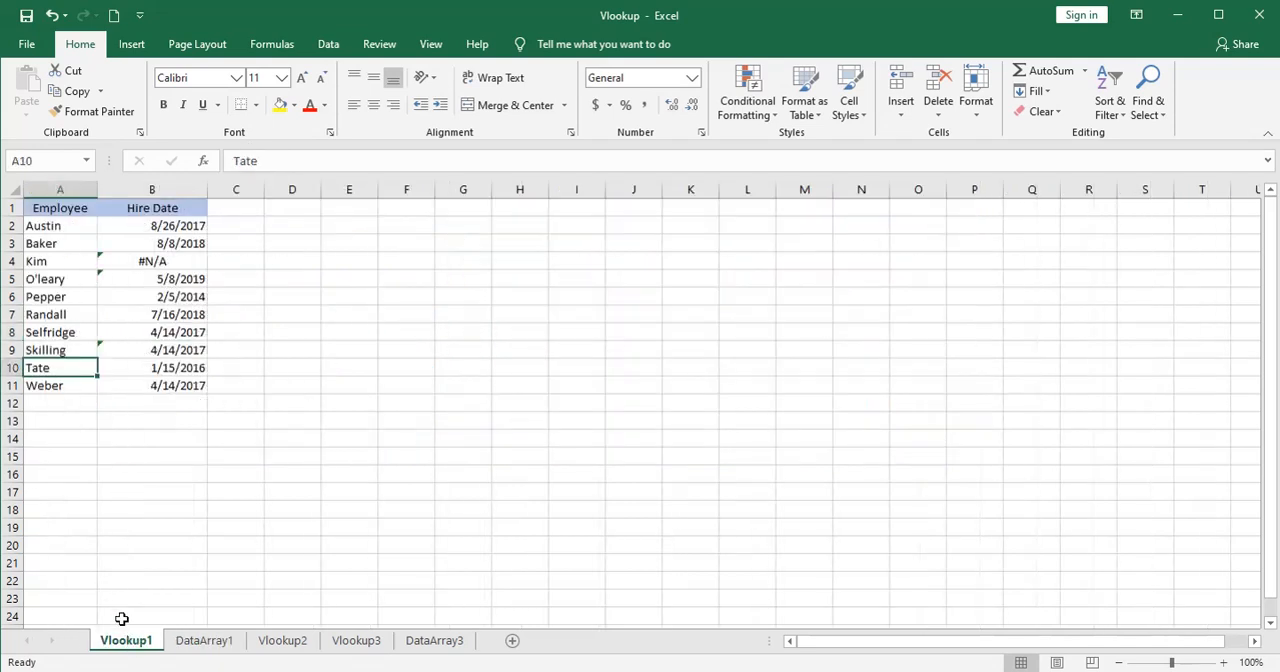
left_click(178, 416)
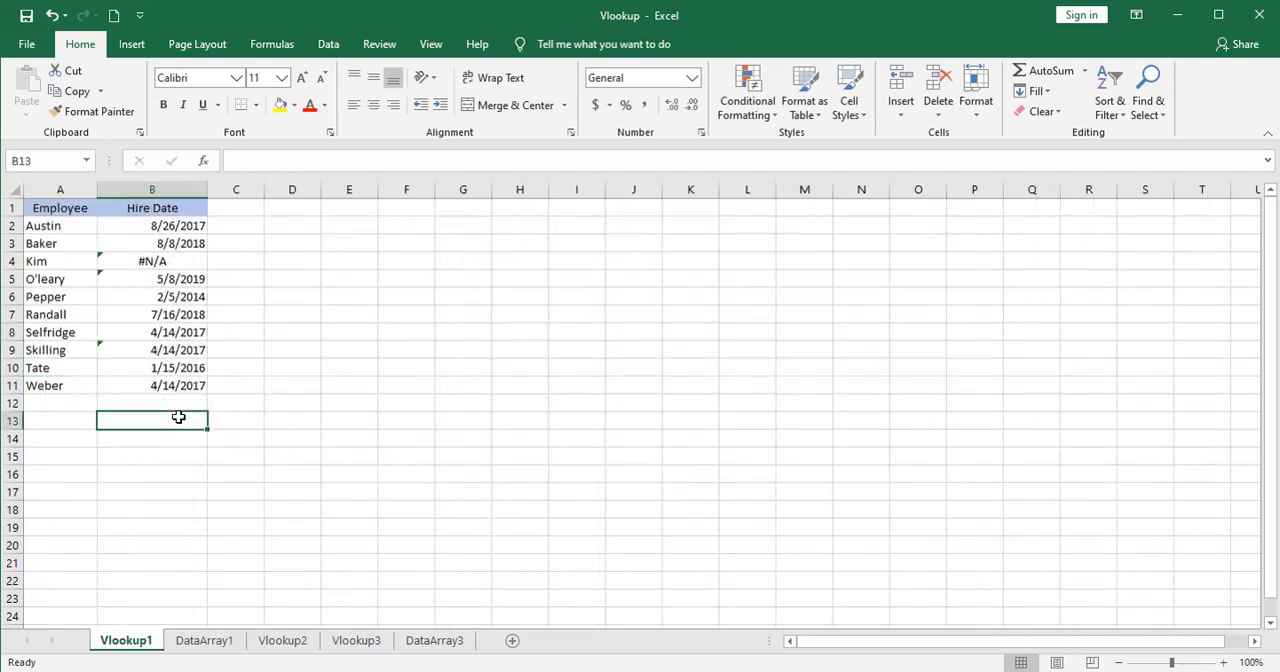
left_click(130, 367)
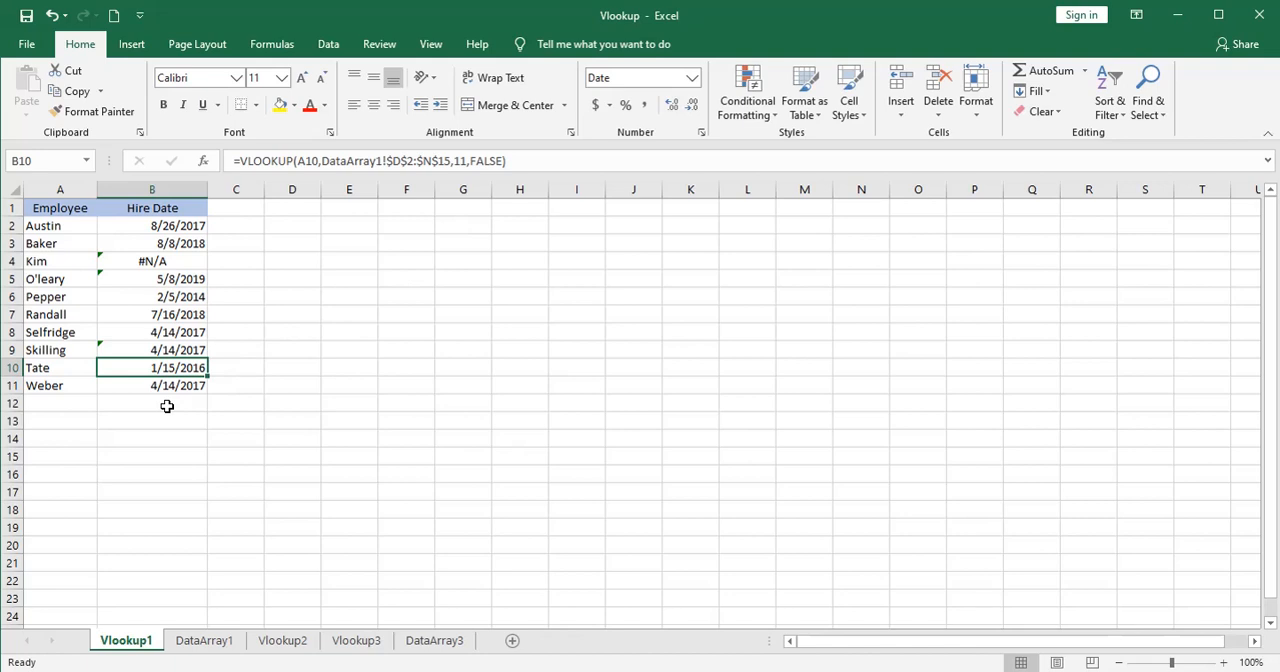
key("Left")
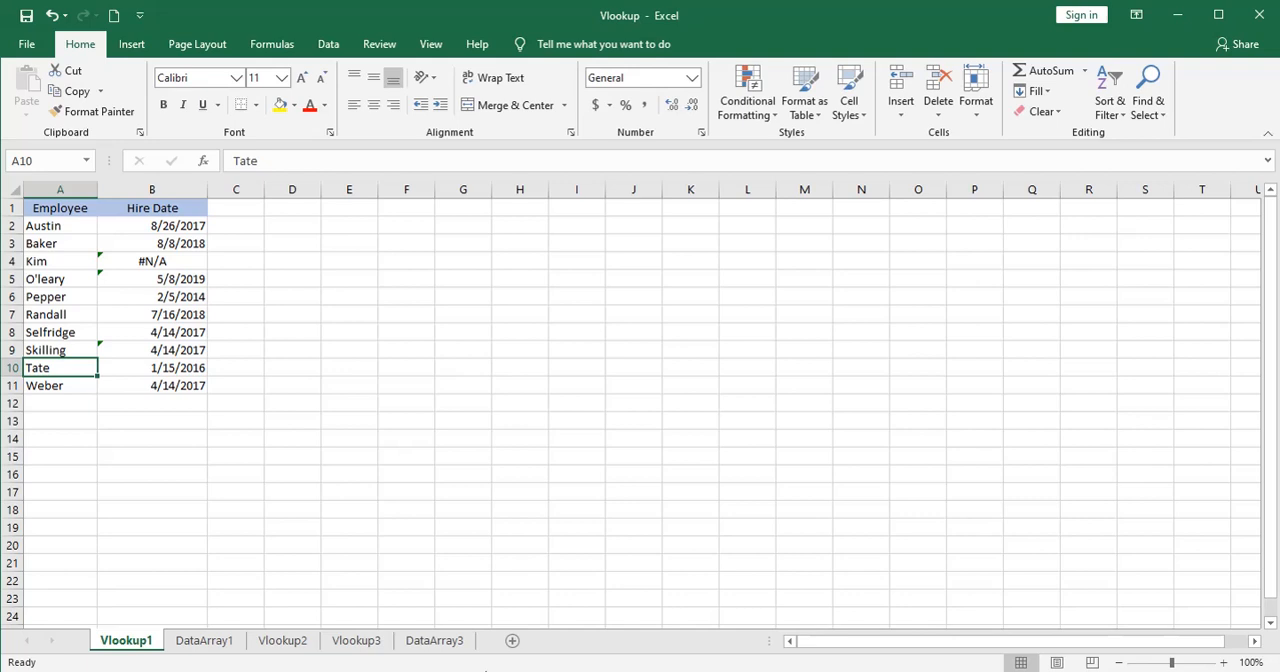
Compare the duplicate employee records in rows 2 and 16 on DataArray3, checking the name, address, email and hire date fields.
left_click(435, 642)
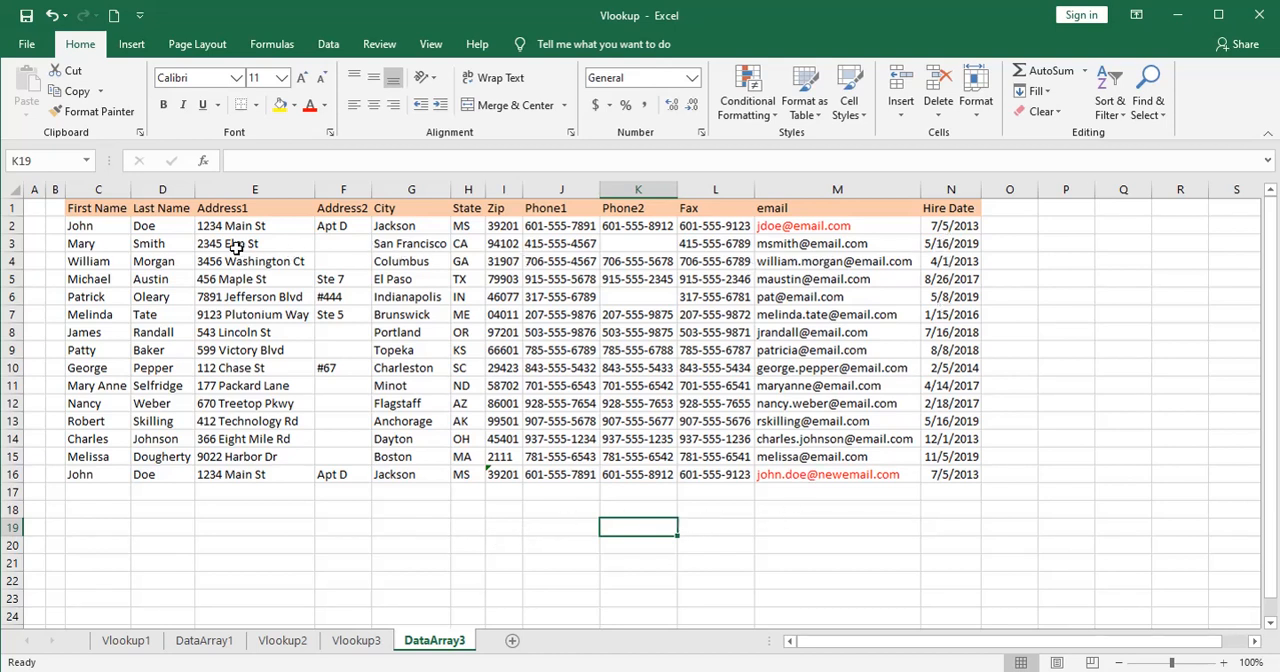
left_click_drag(90, 224, 147, 226)
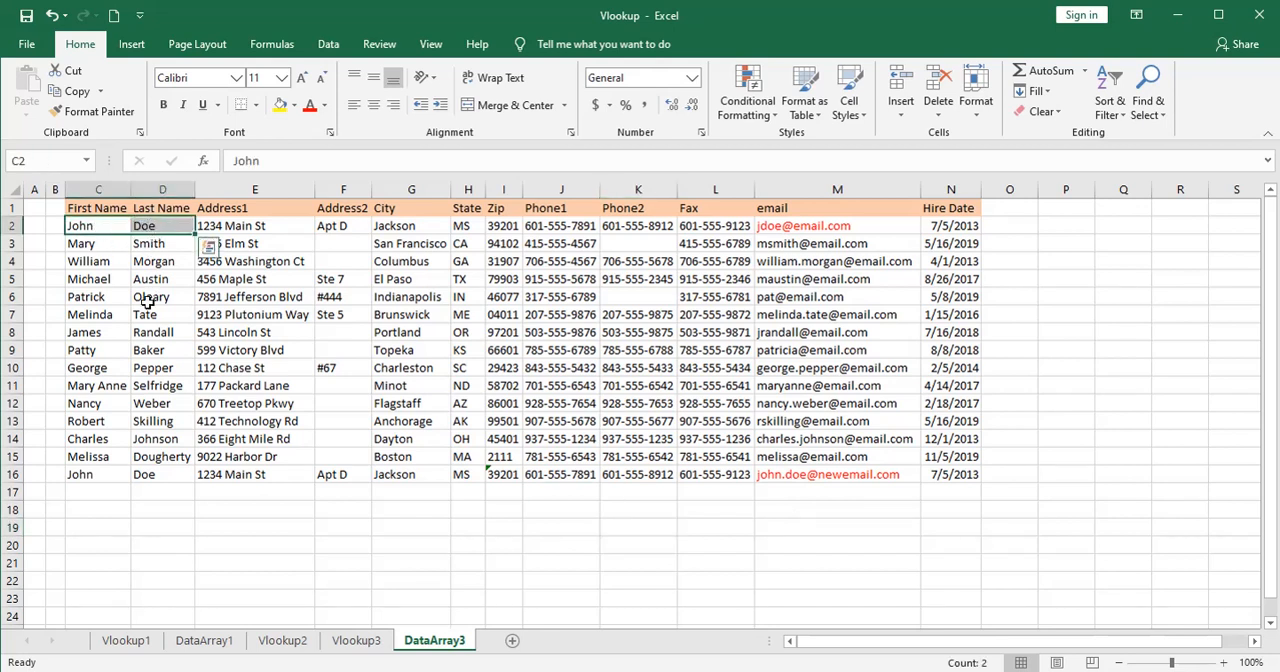
left_click_drag(96, 474, 150, 476)
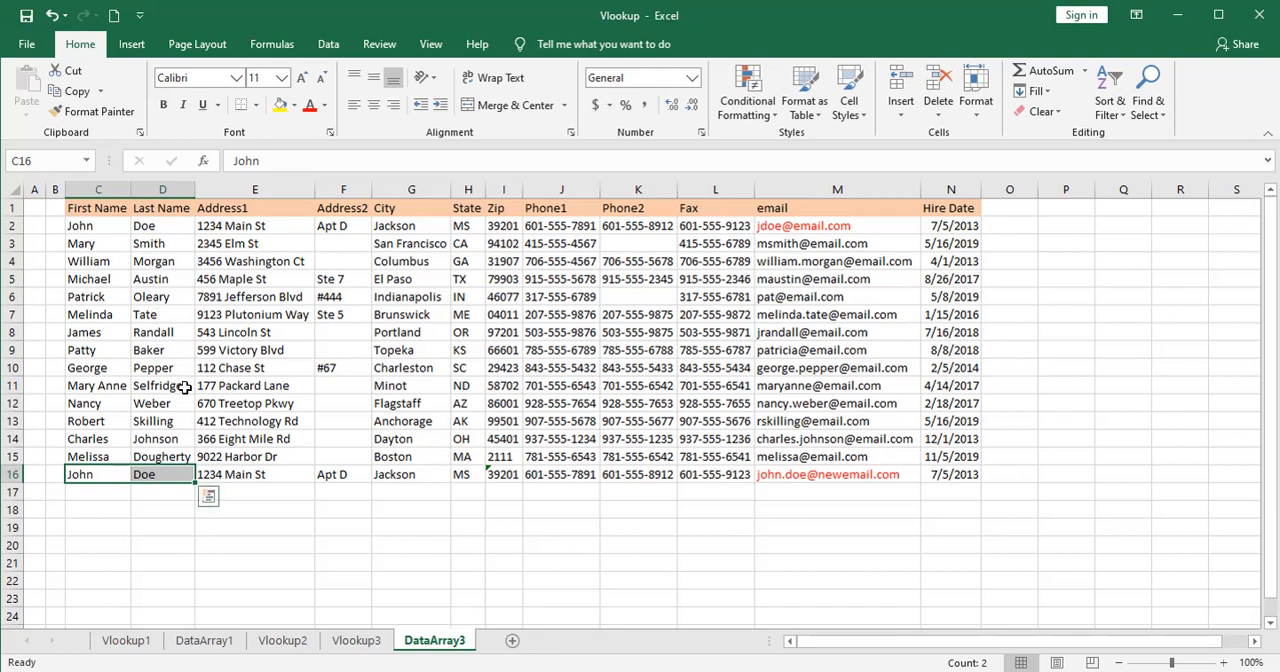
left_click(252, 474)
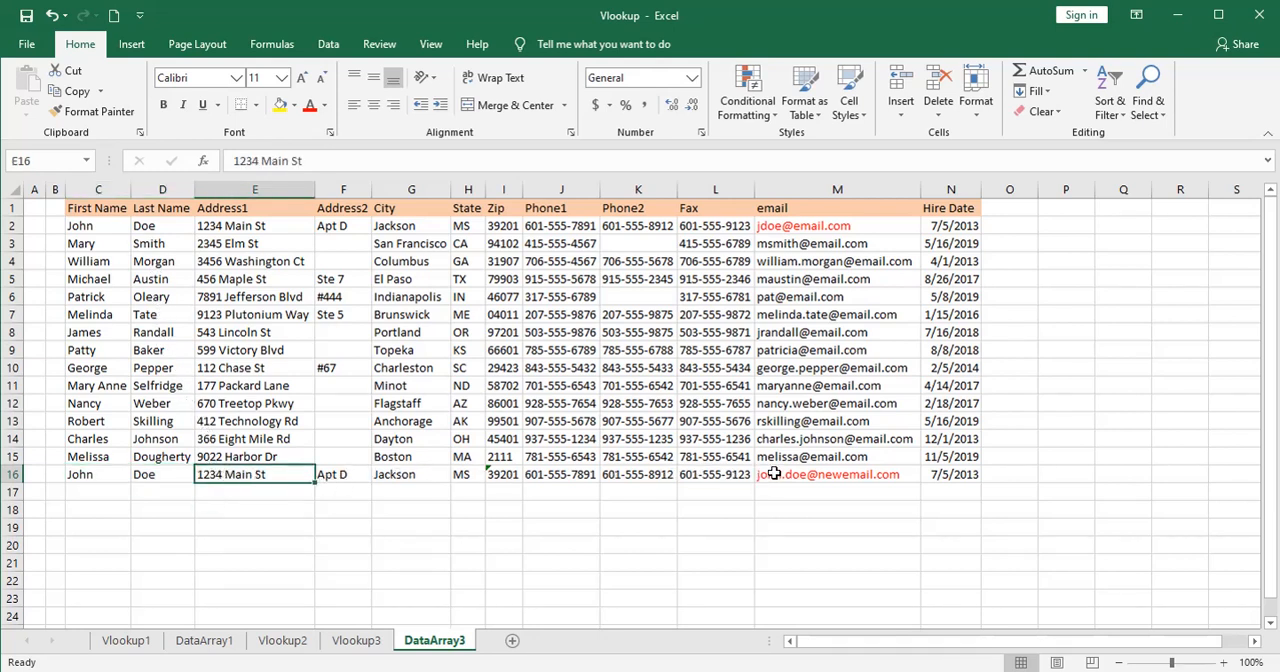
left_click(843, 476)
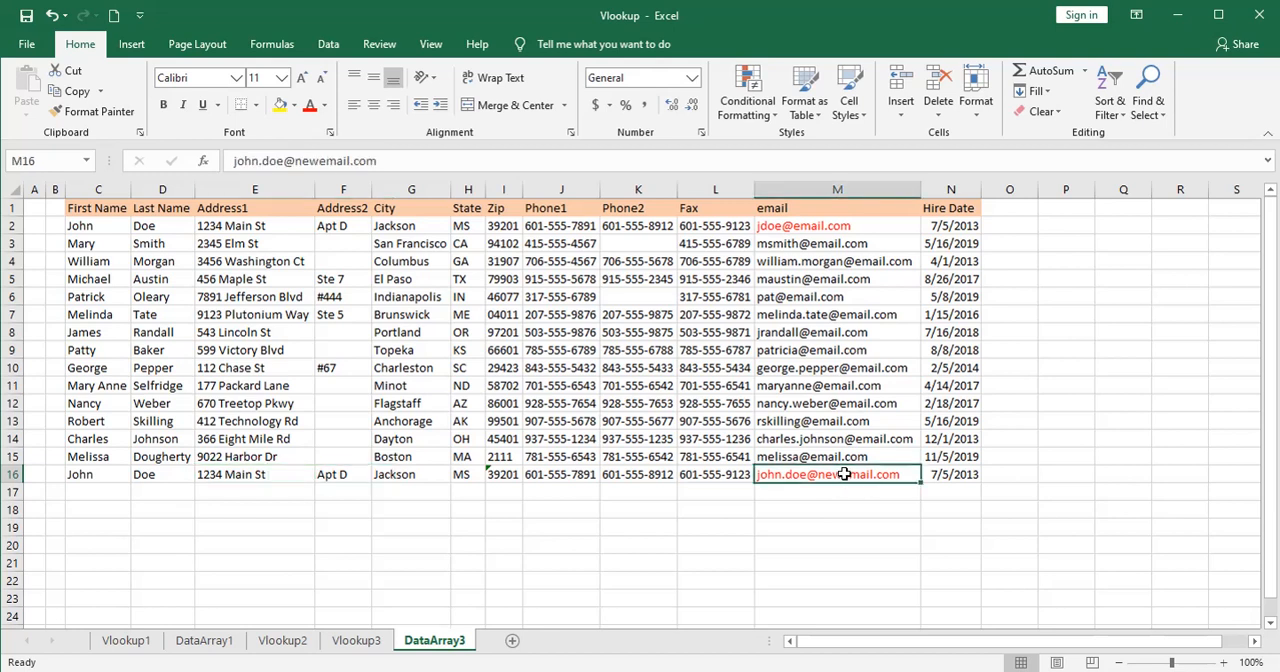
left_click(830, 227)
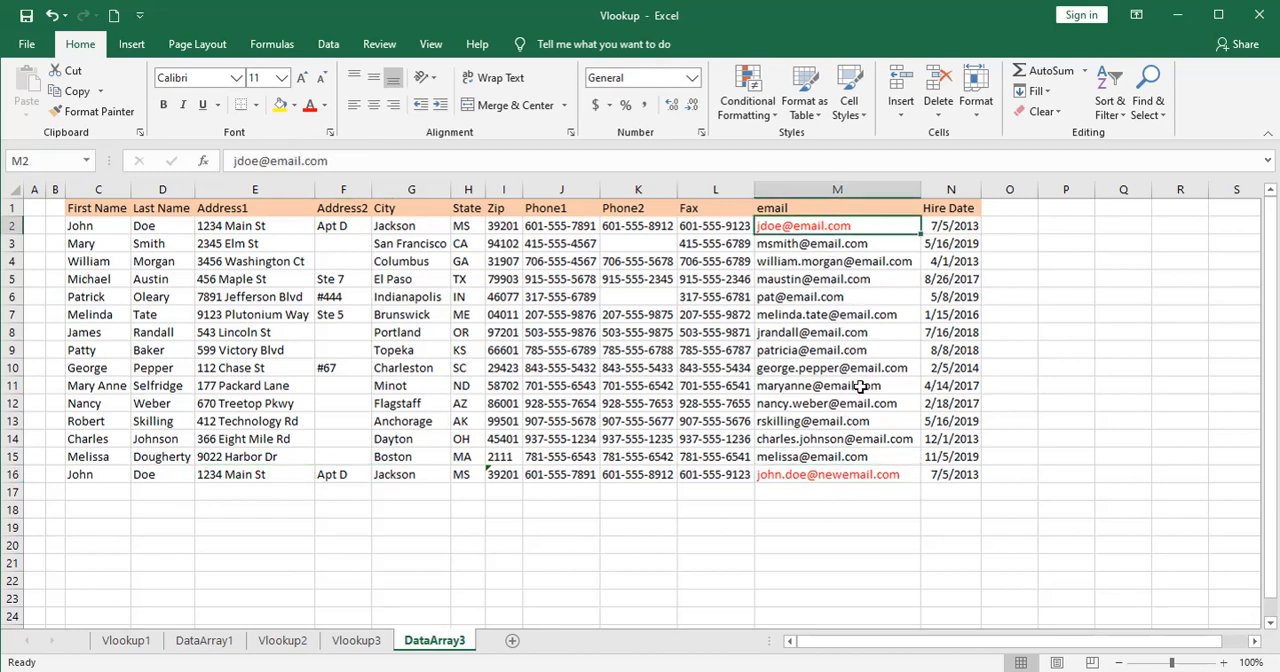
left_click(879, 473)
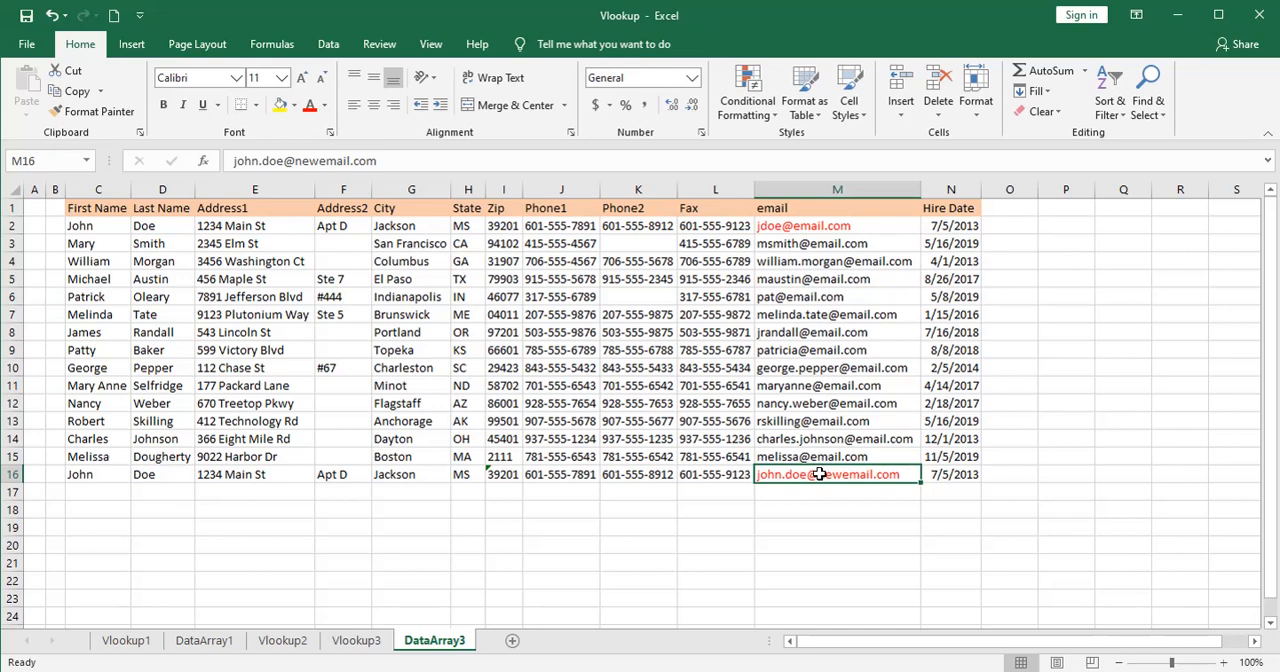
key("Right")
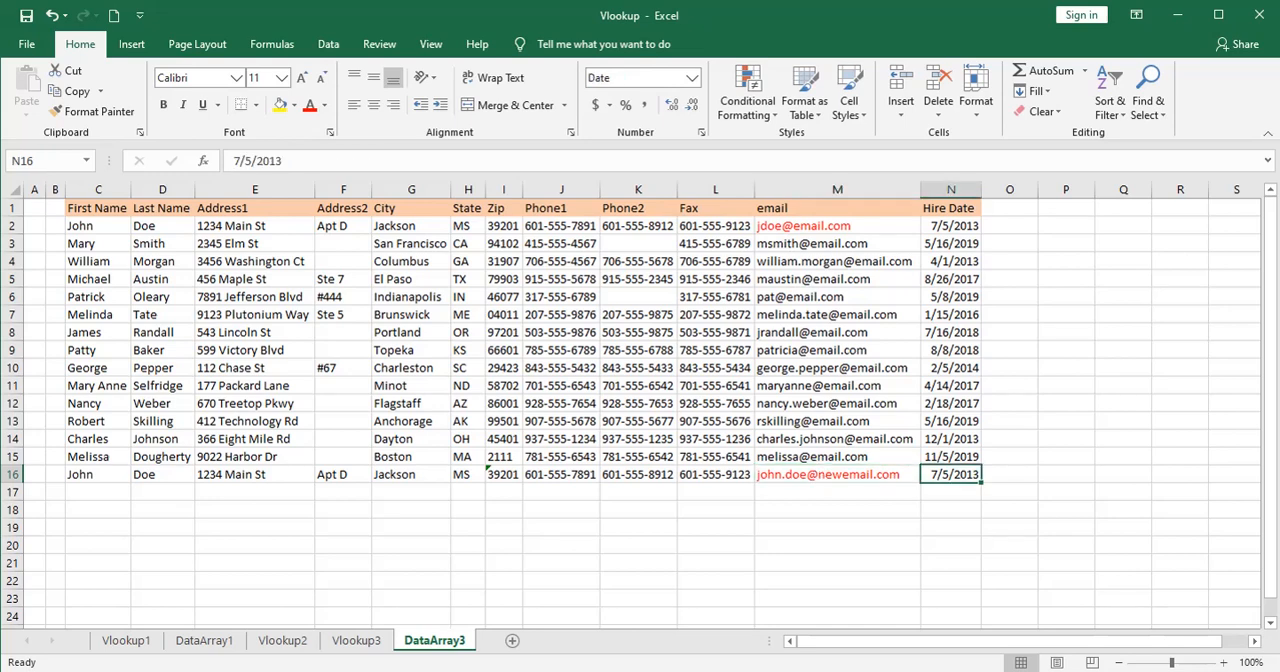
On Vlookup2, build the formula =VLOOKUP(A2,DataArray3!D2:M16,10,false) in B2 to find the employee's email address.
left_click(282, 640)
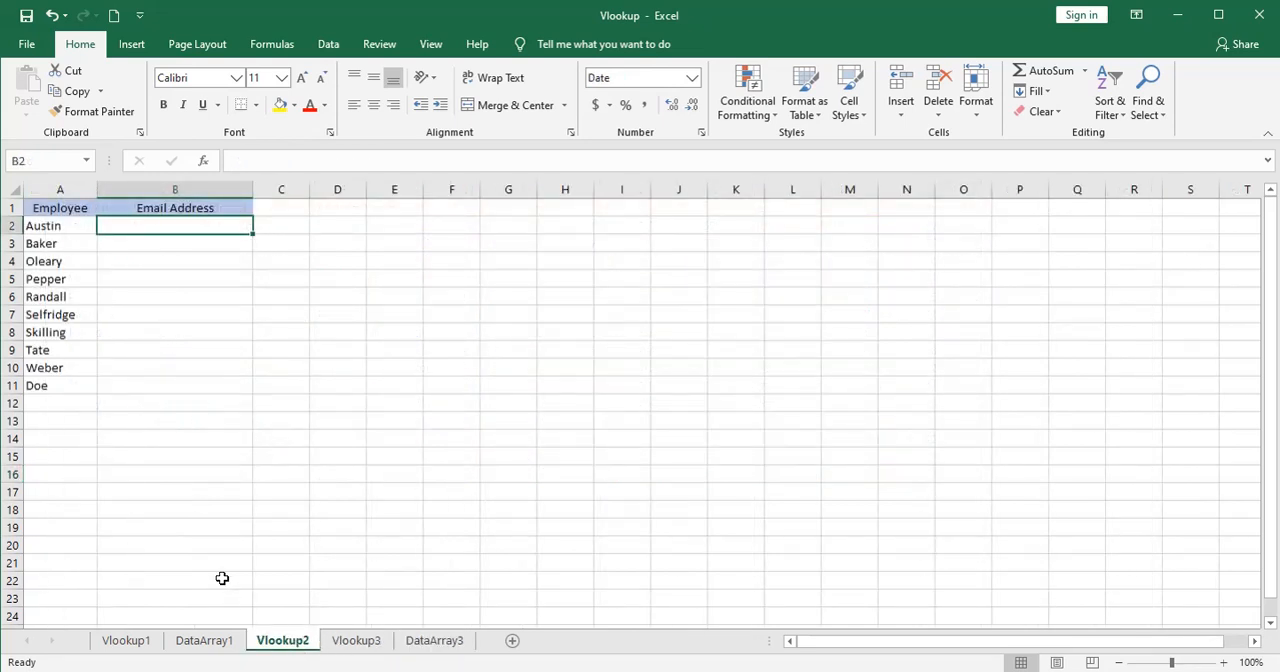
type("=")
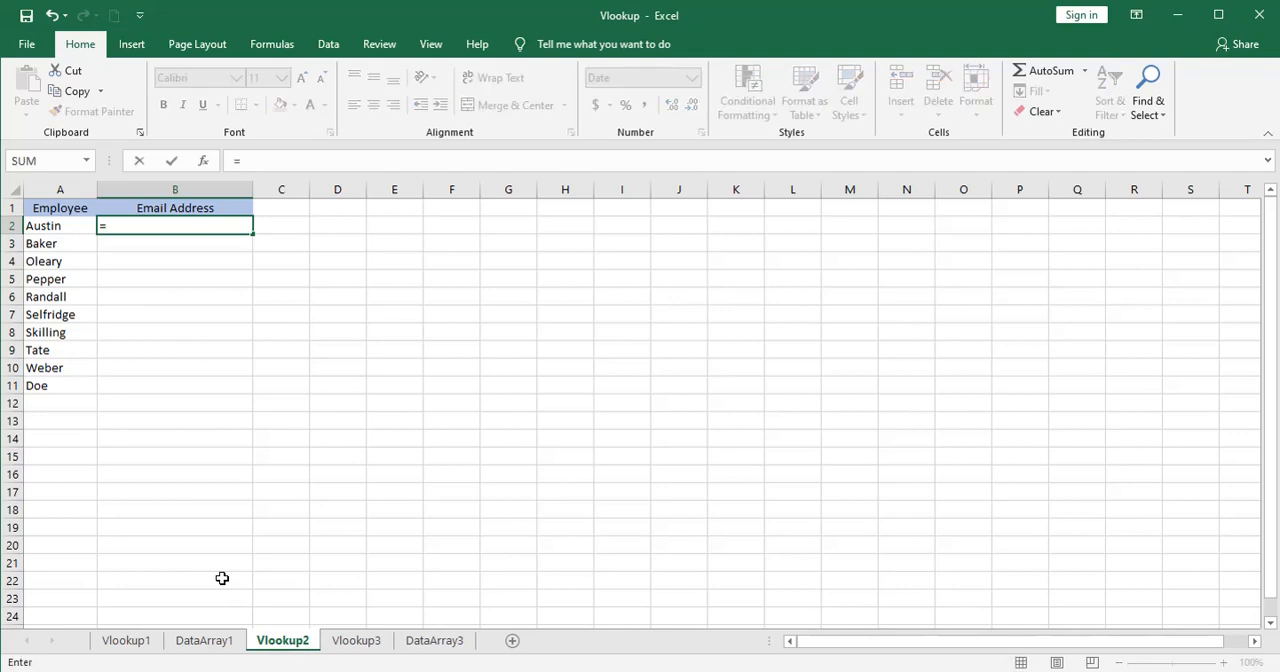
type("vl")
key("Tab")
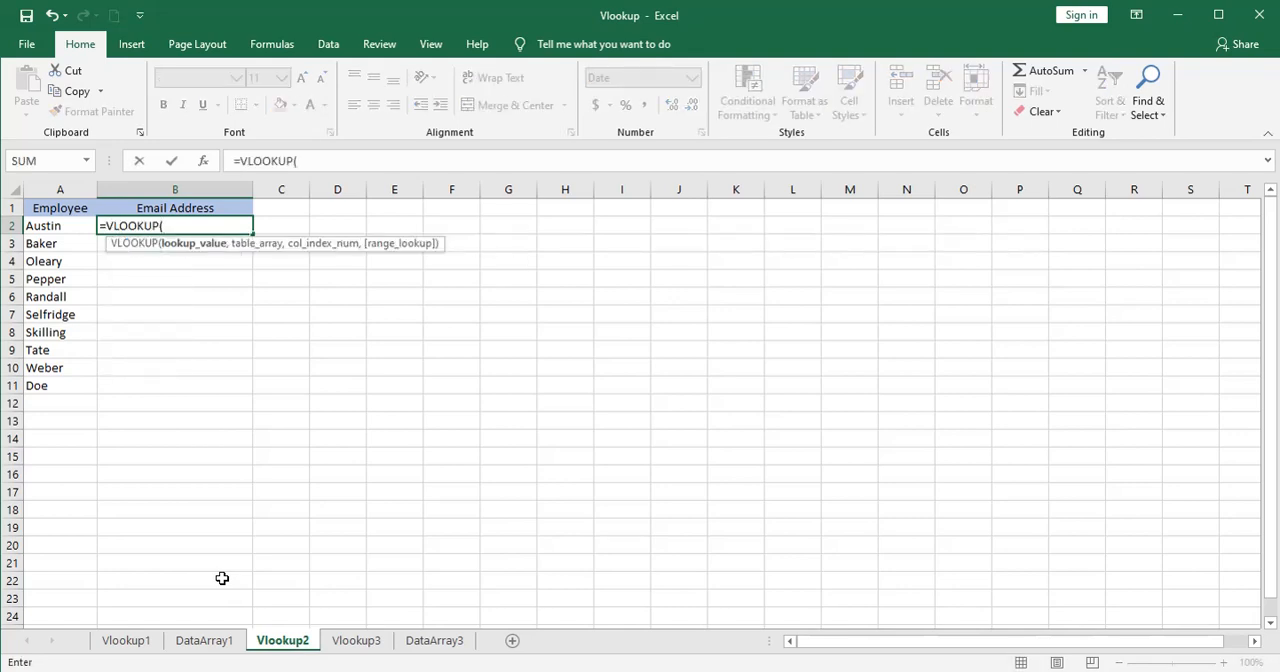
left_click(55, 226)
type(",")
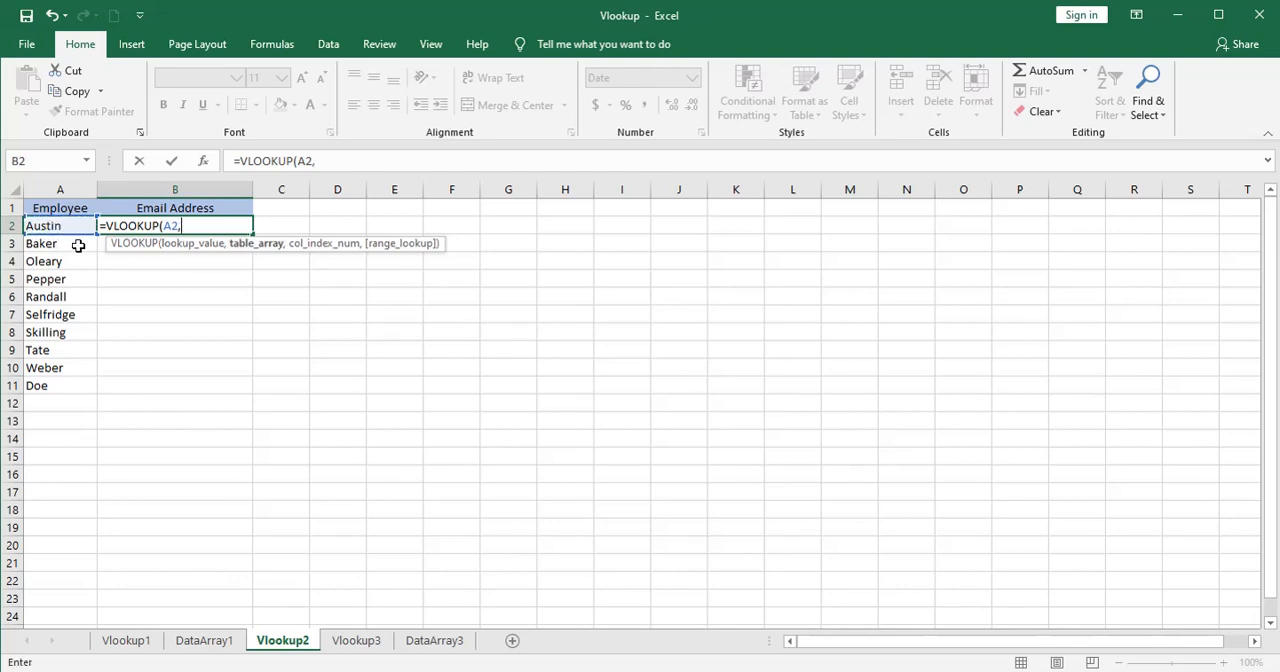
left_click(440, 641)
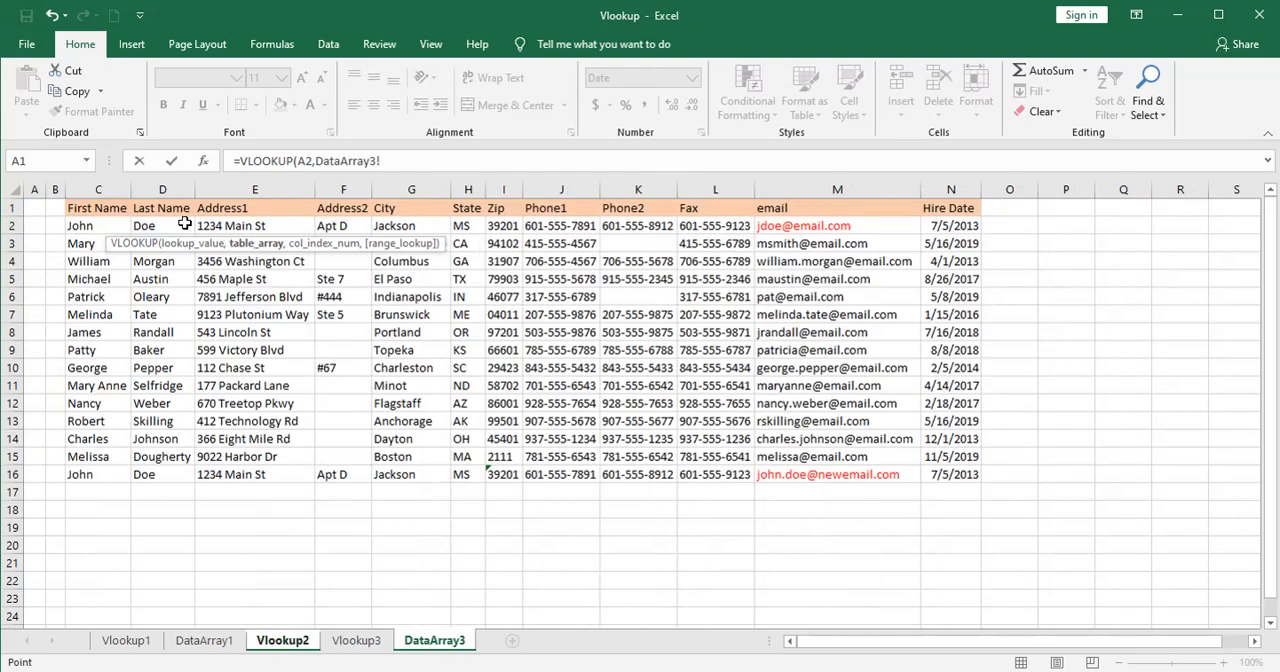
left_click_drag(183, 226, 833, 470)
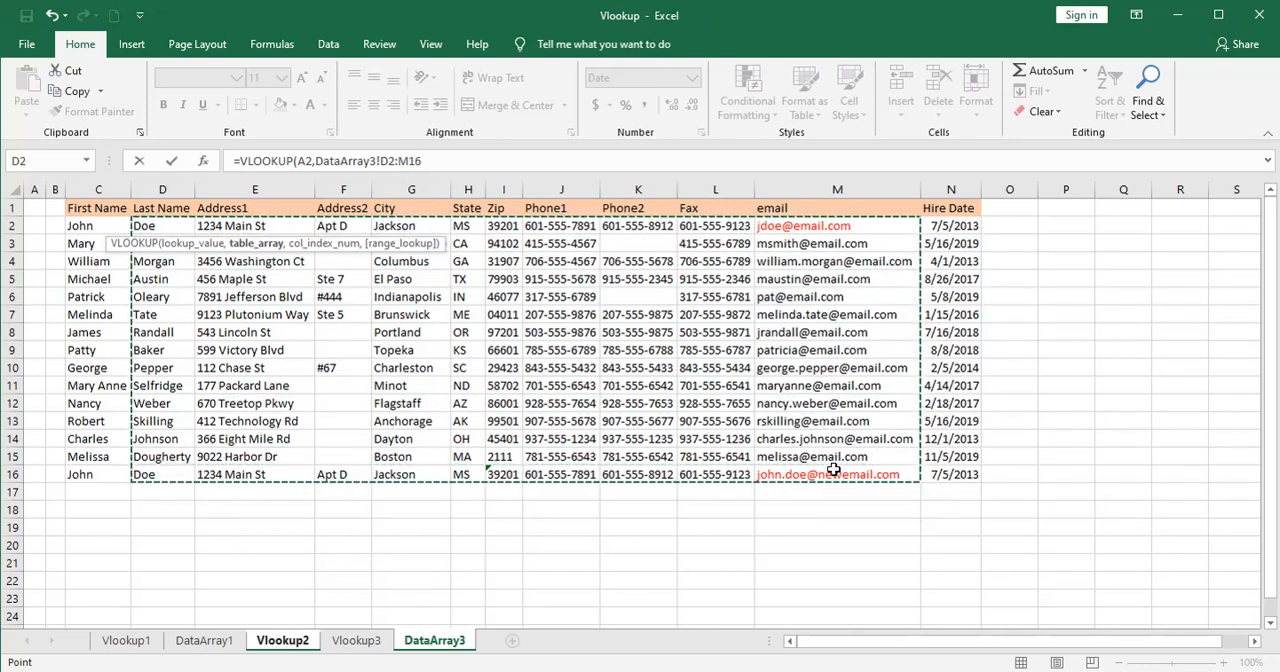
type(",")
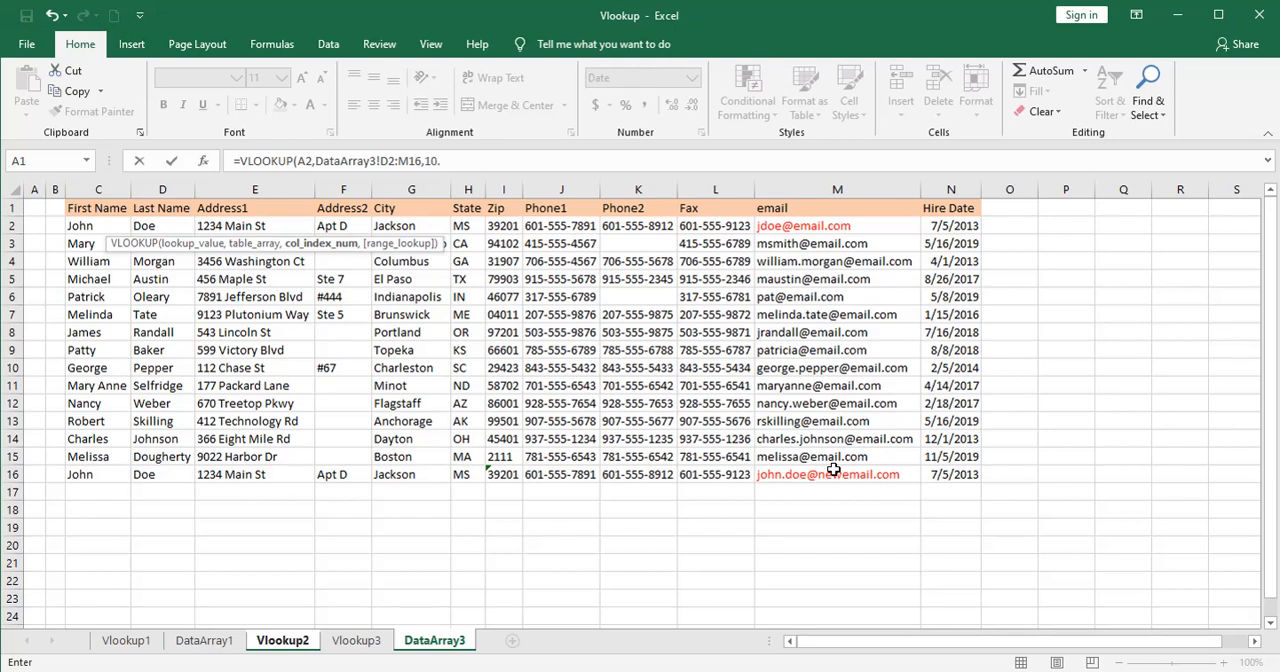
type("10,fa")
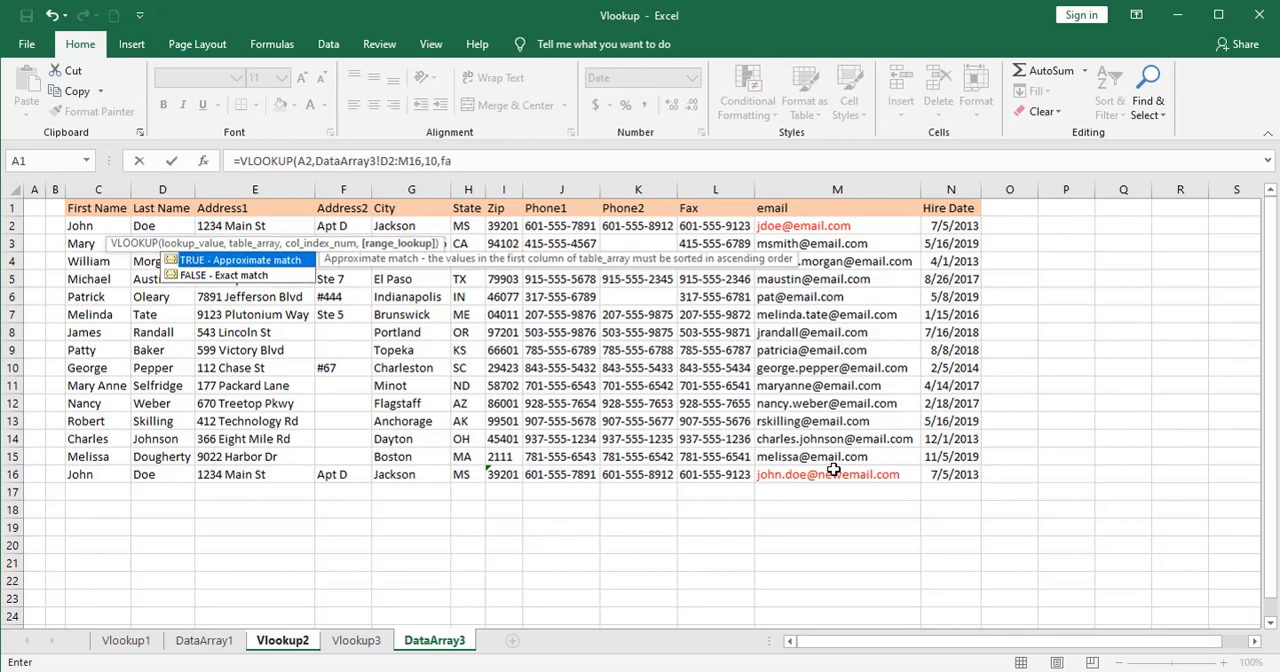
type("lse)")
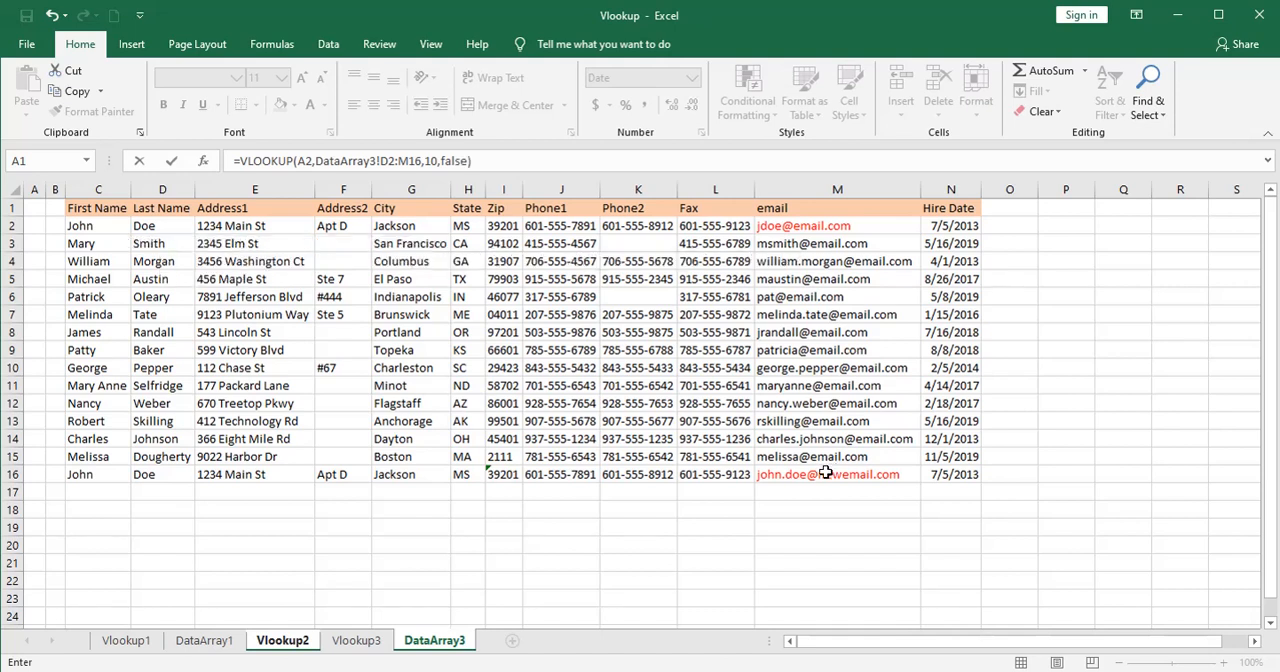
Make the formula's lookup range absolute as DataArray3!$D$2:$M$16 and commit the formula in B2.
left_click(386, 162)
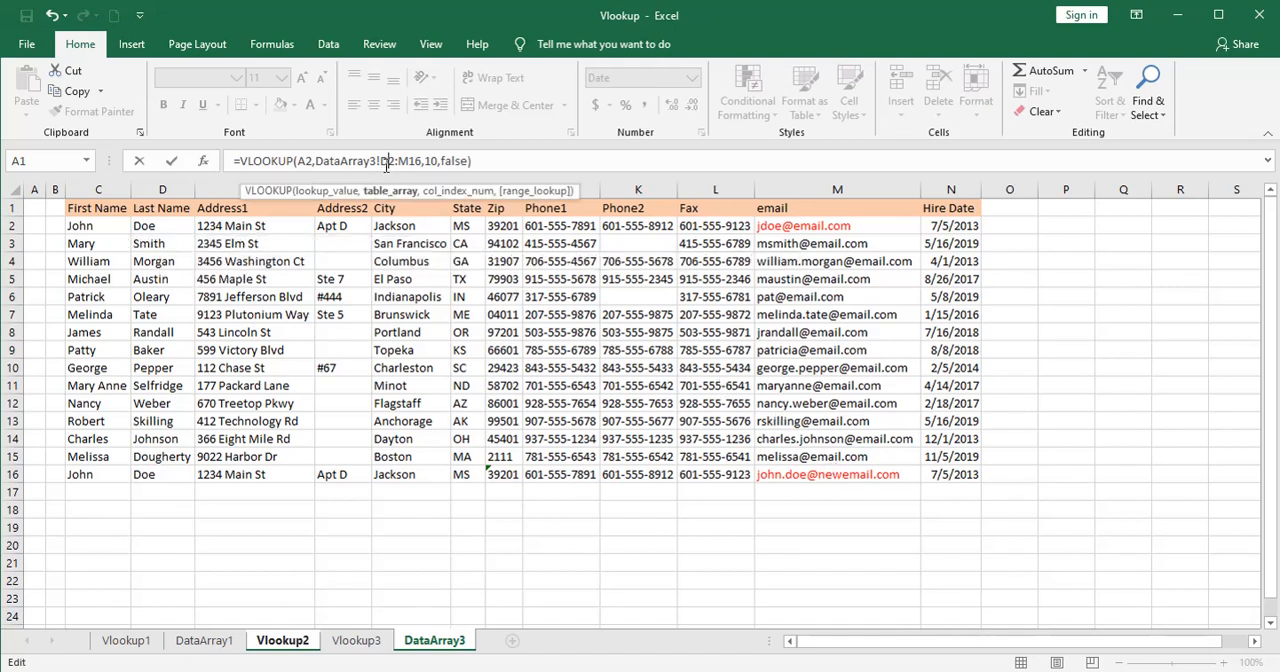
key("F4")
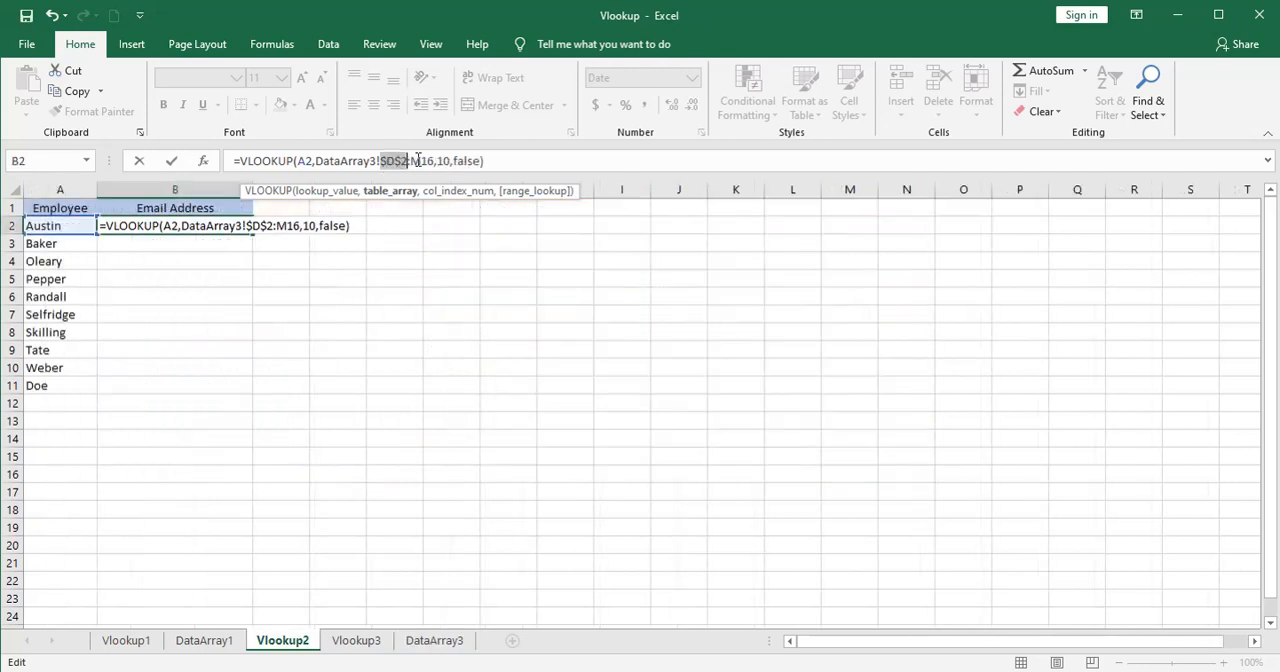
left_click(428, 162)
key("F4")
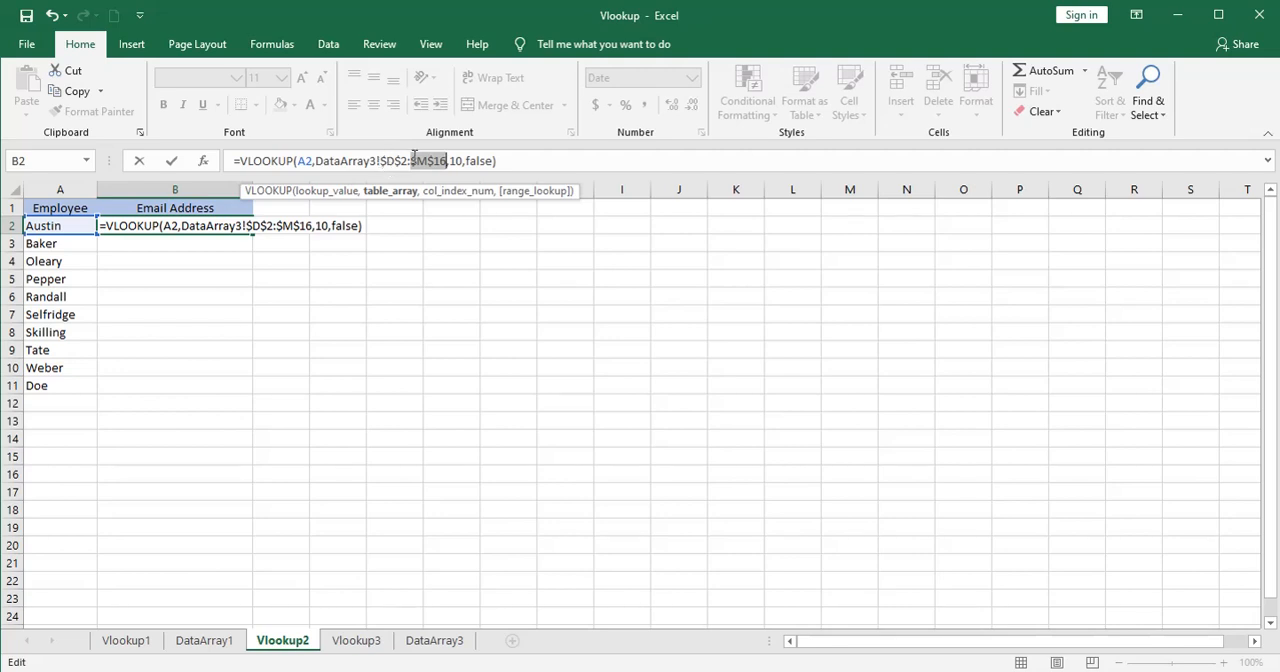
key("Return")
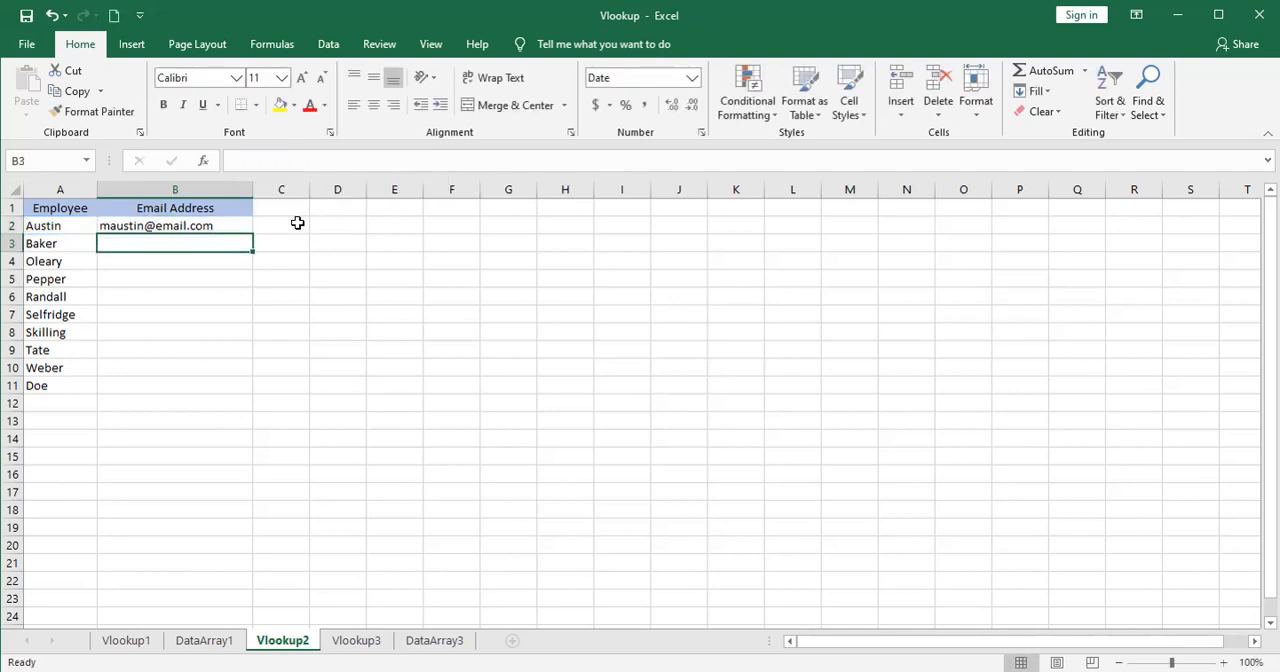
Copy the email lookup formula from B2 down through B11 for all listed employees.
left_click(211, 224)
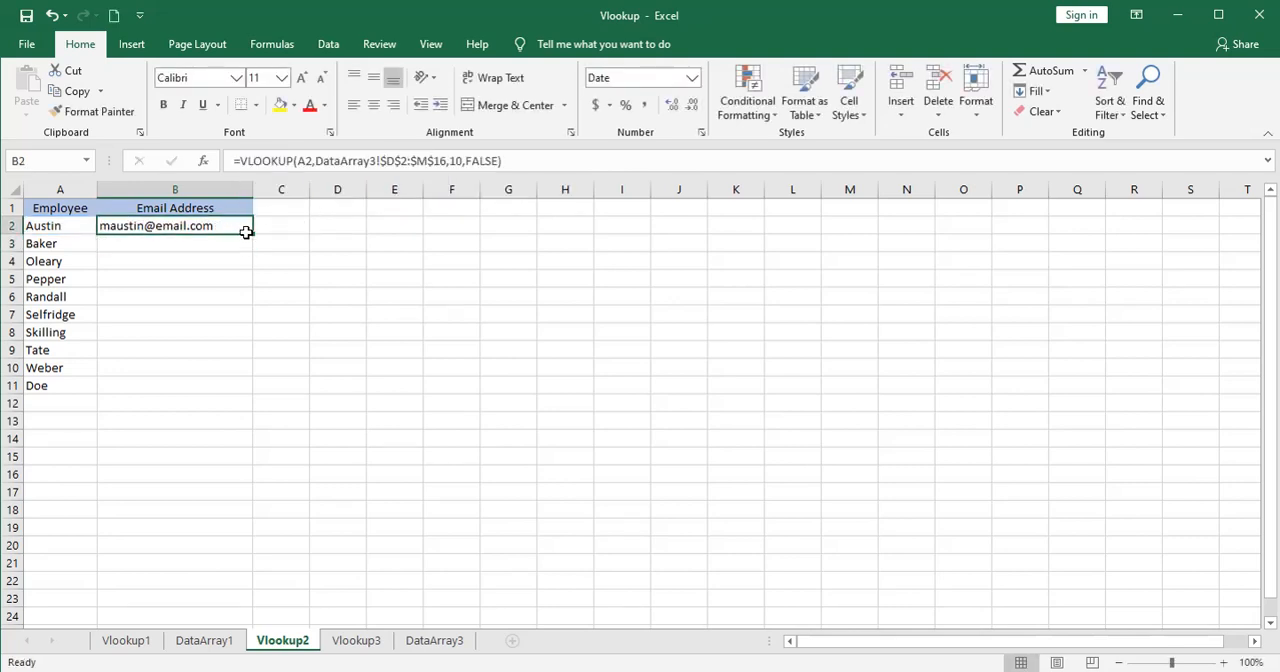
double_click(253, 234)
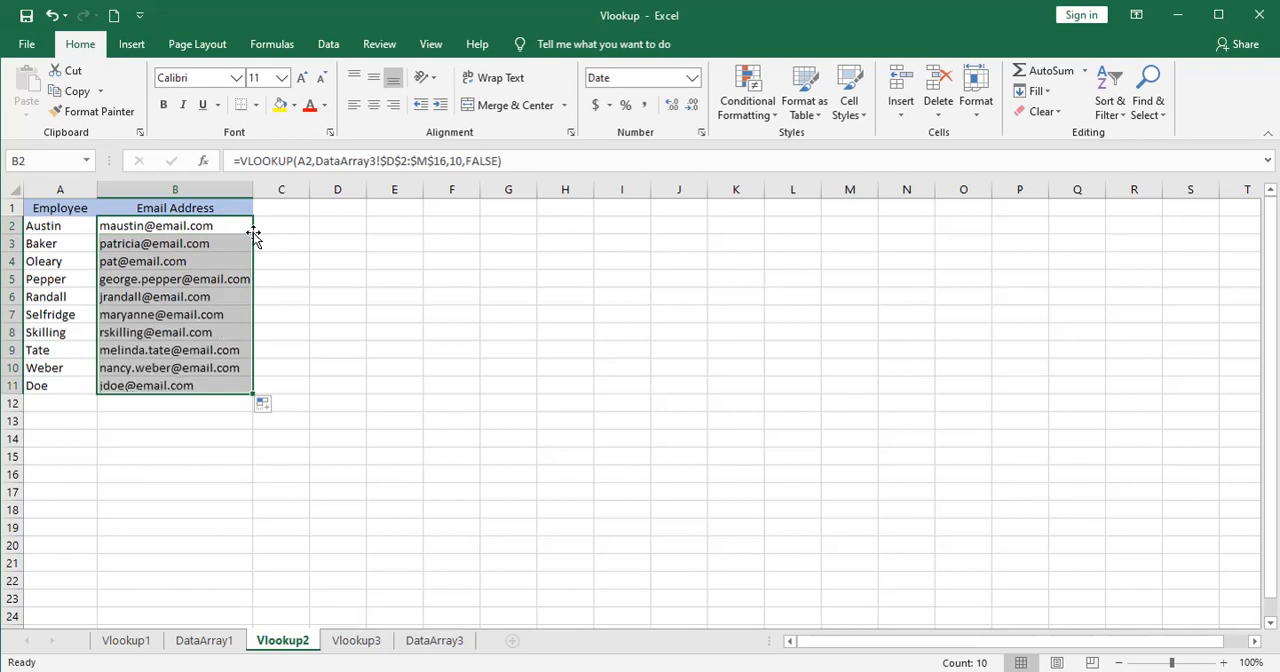
left_click(160, 414)
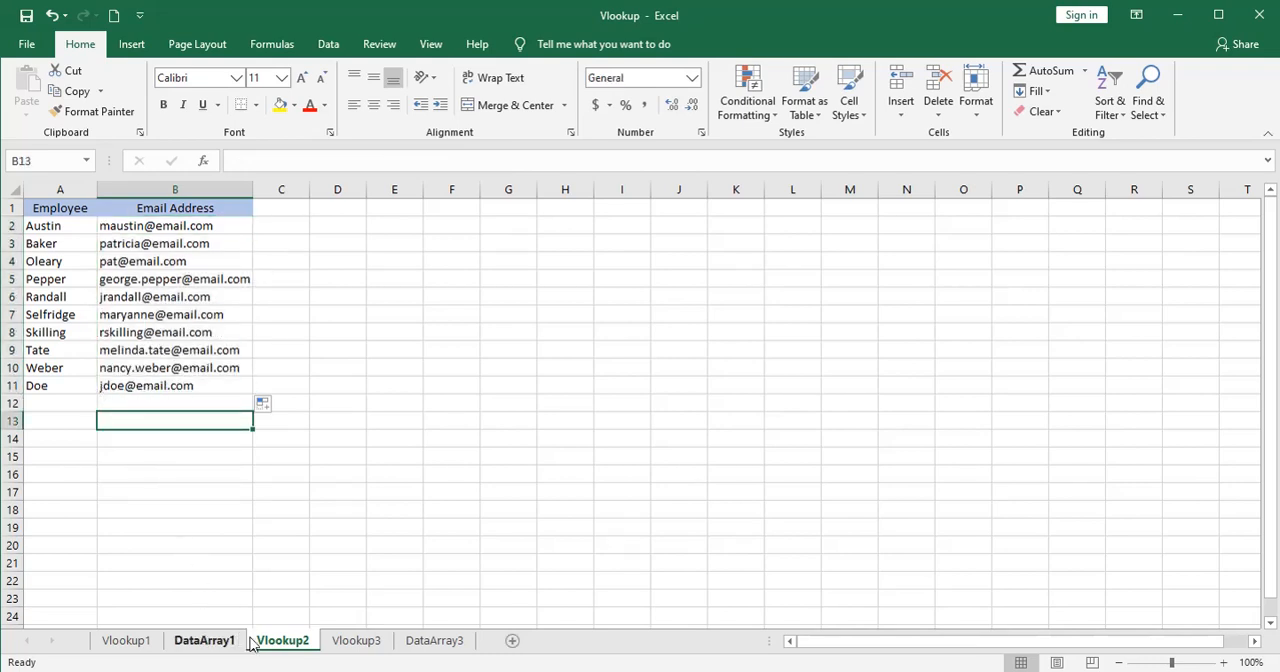
Compare the duplicate last names in D2 and D16 on DataArray3 and check row 16 across to the hire date.
left_click(412, 640)
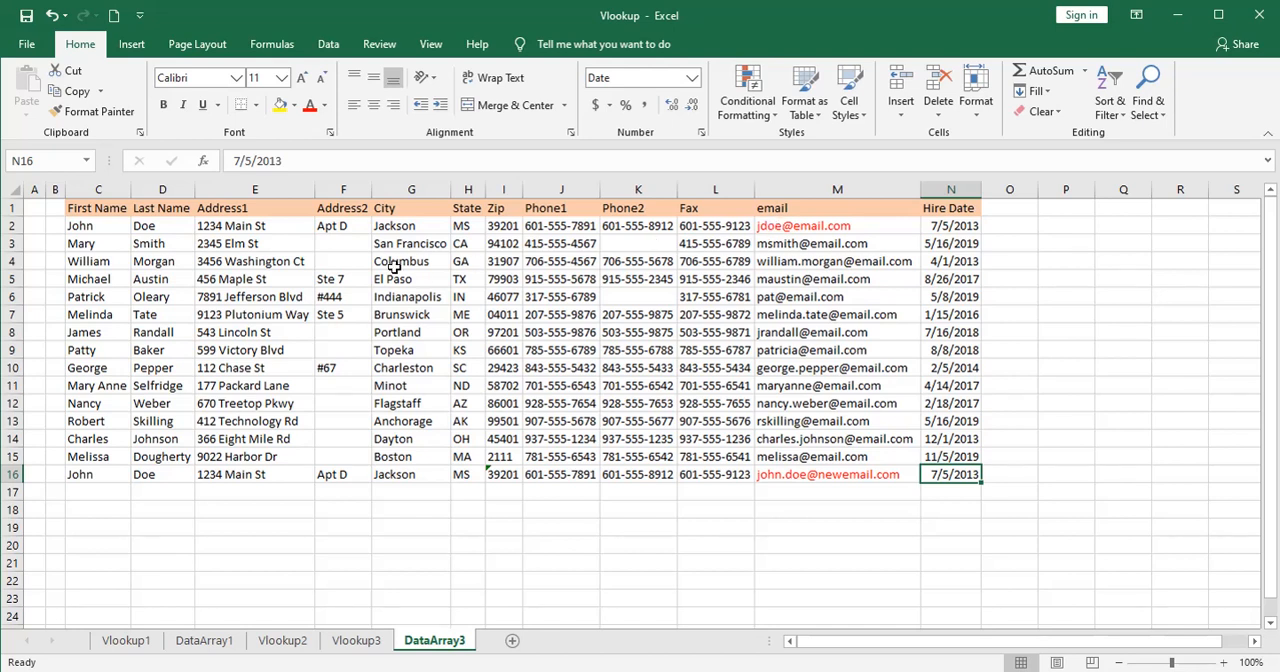
left_click(164, 227)
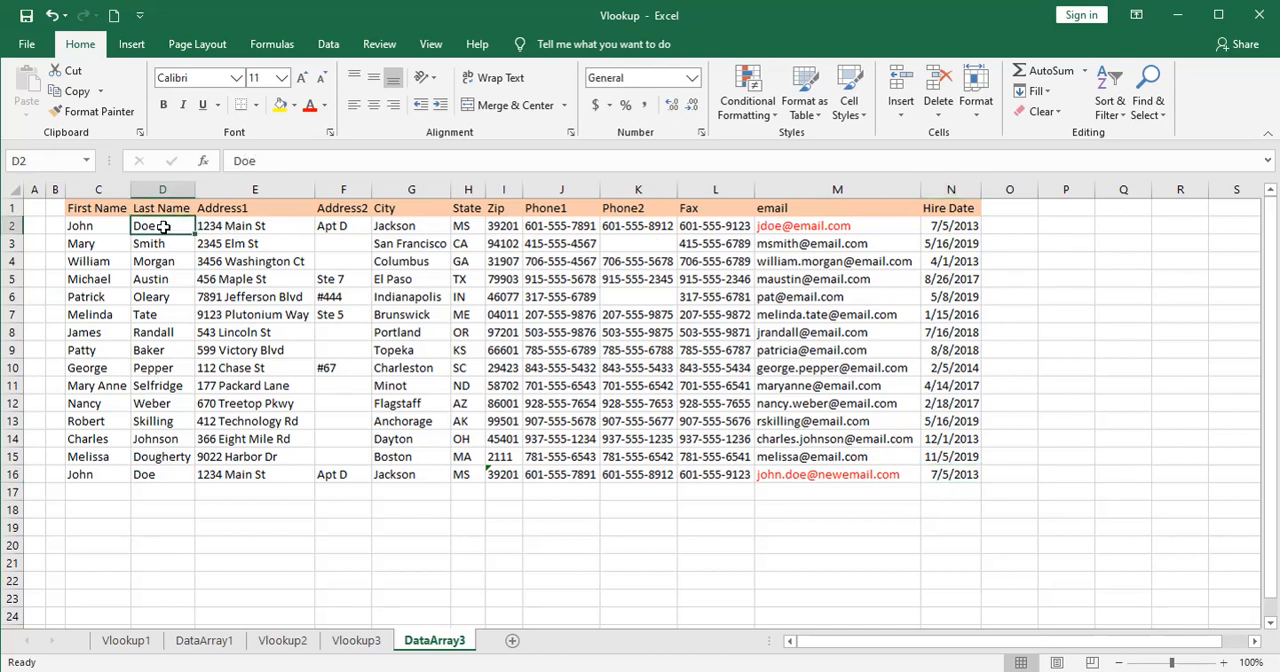
left_click(172, 472)
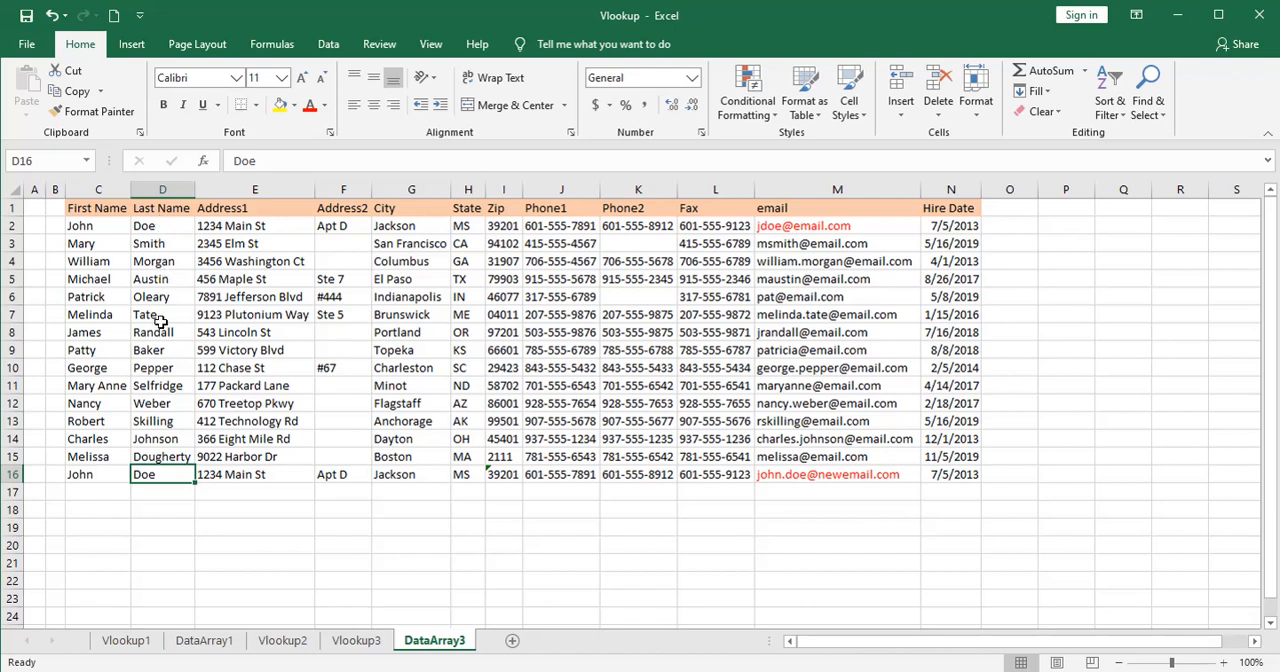
key("ctrl+Right")
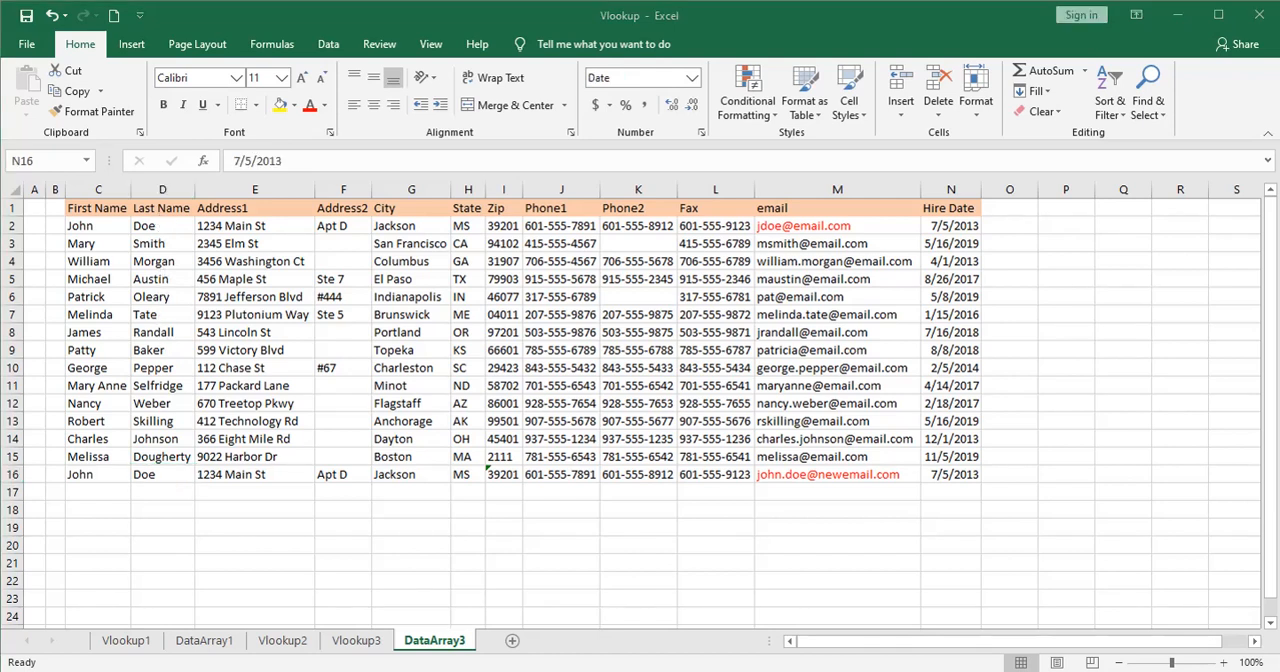
On Vlookup3, check the hire date formula in B2 and change the column header in B1 to "Yrs in Service".
left_click(356, 641)
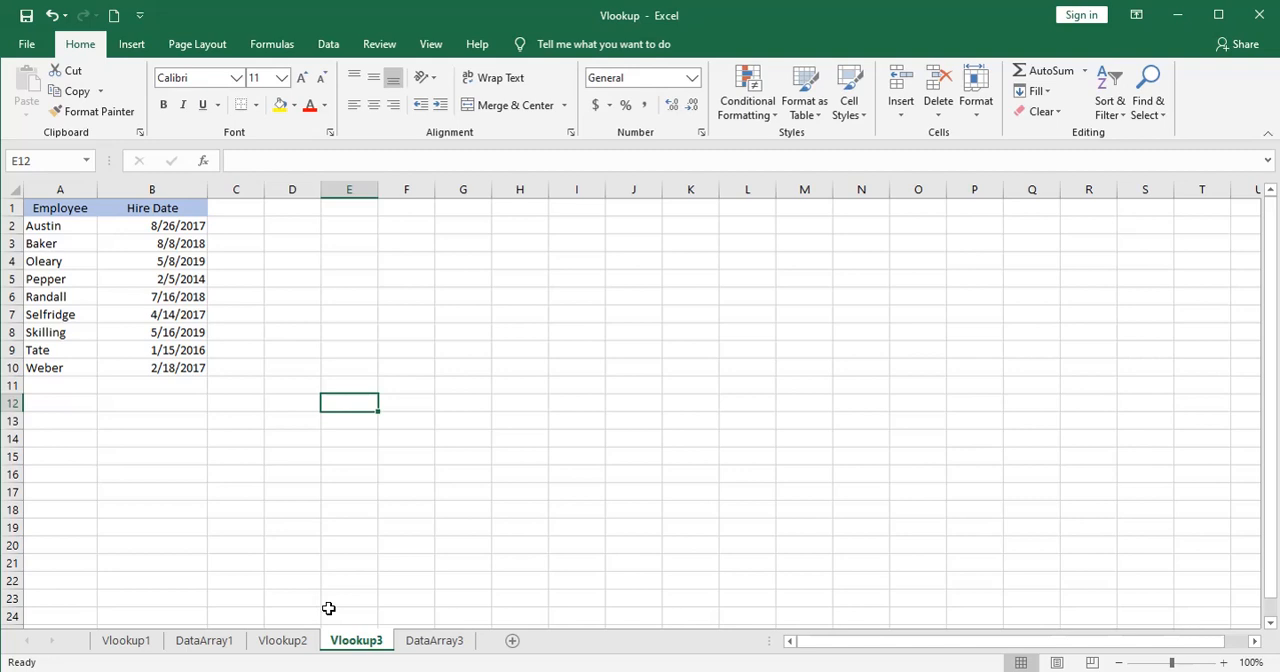
left_click(127, 232)
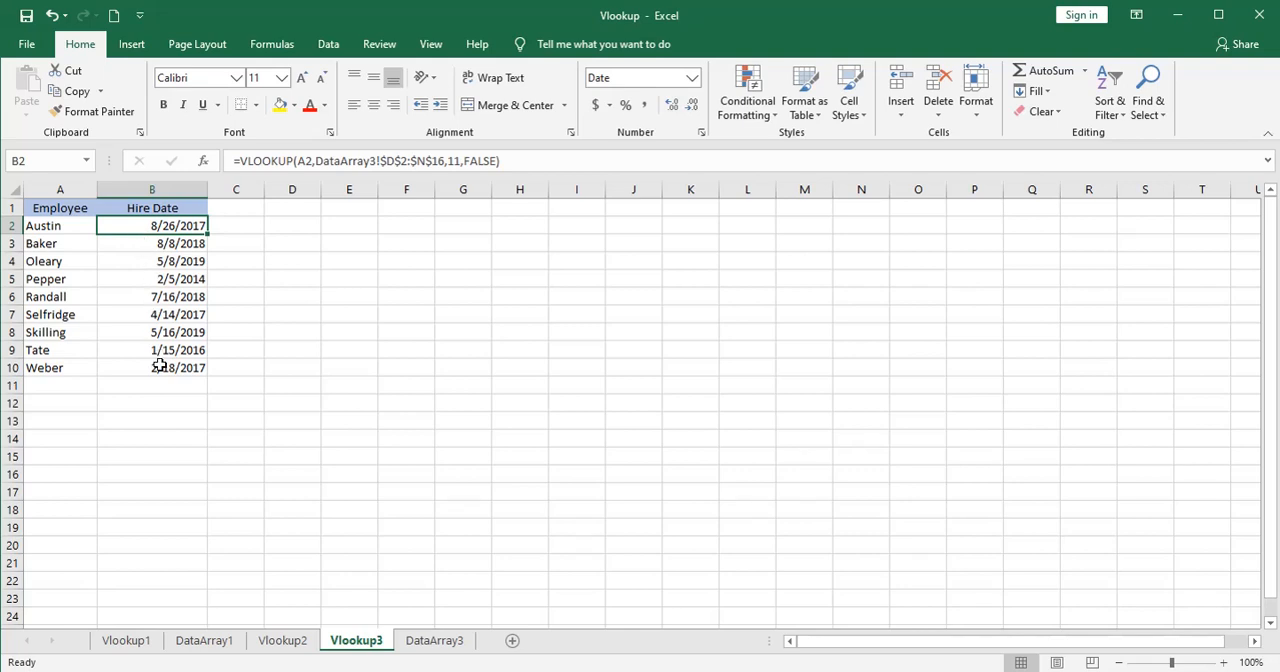
left_click(139, 207)
left_click_drag(289, 161, 233, 160)
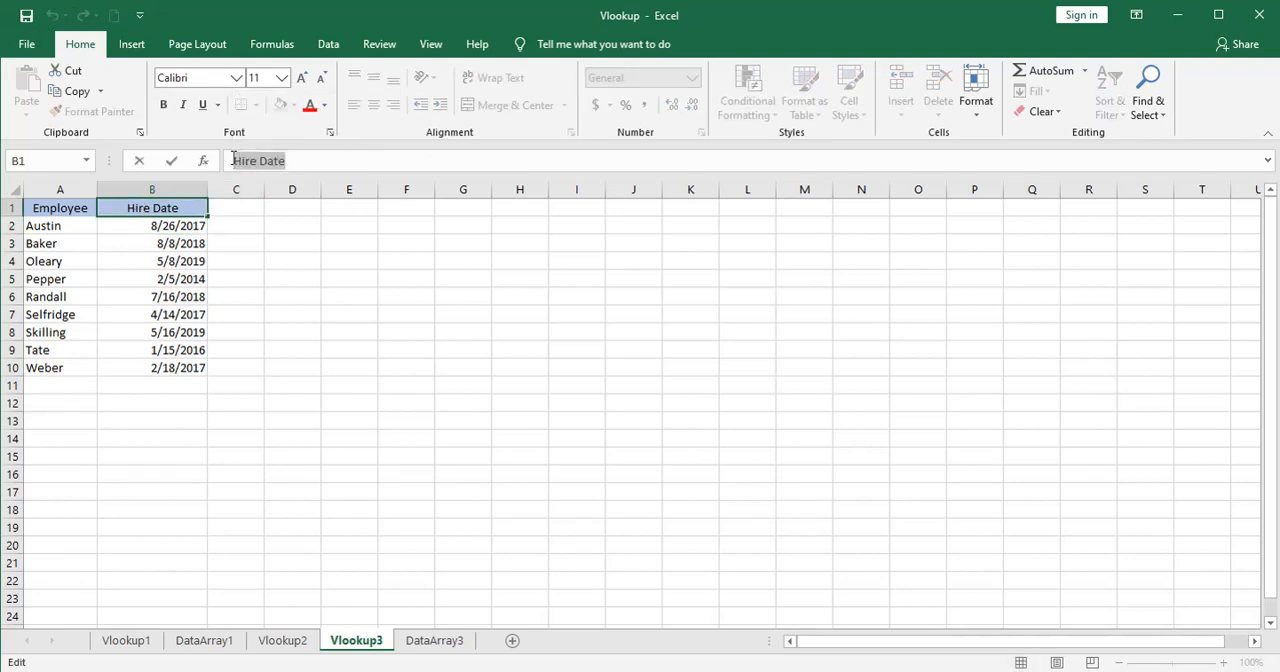
type("Yrs")
type("i")
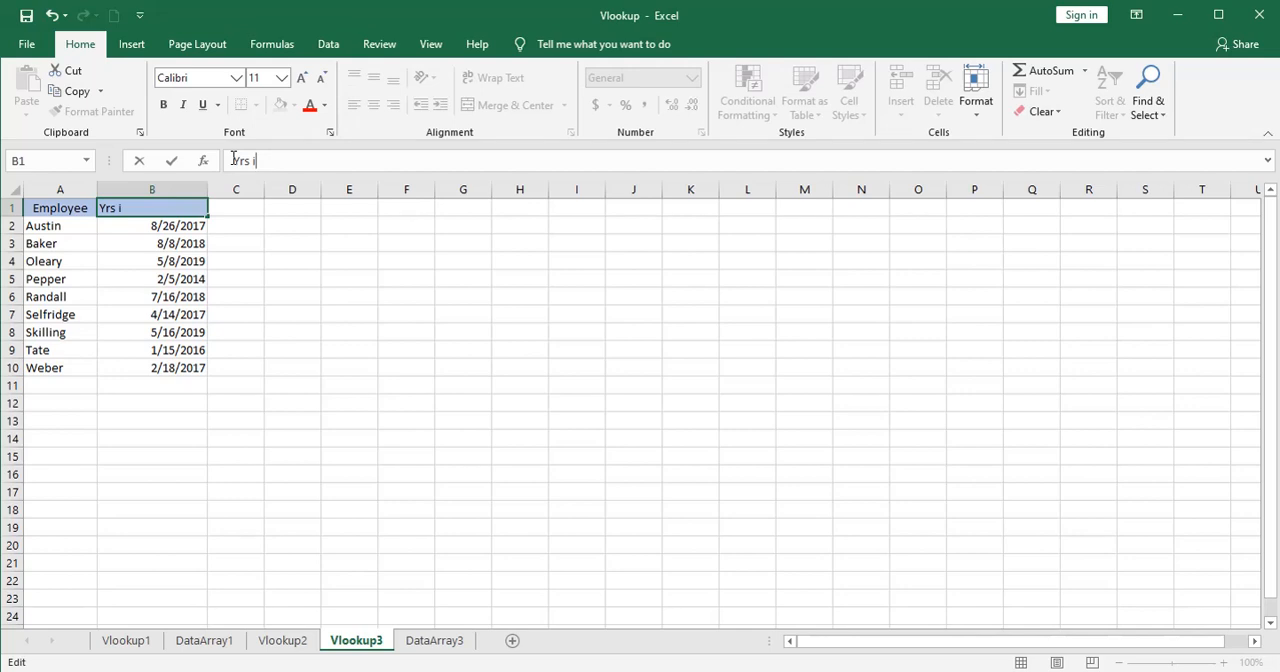
type("n Service")
key("Return")
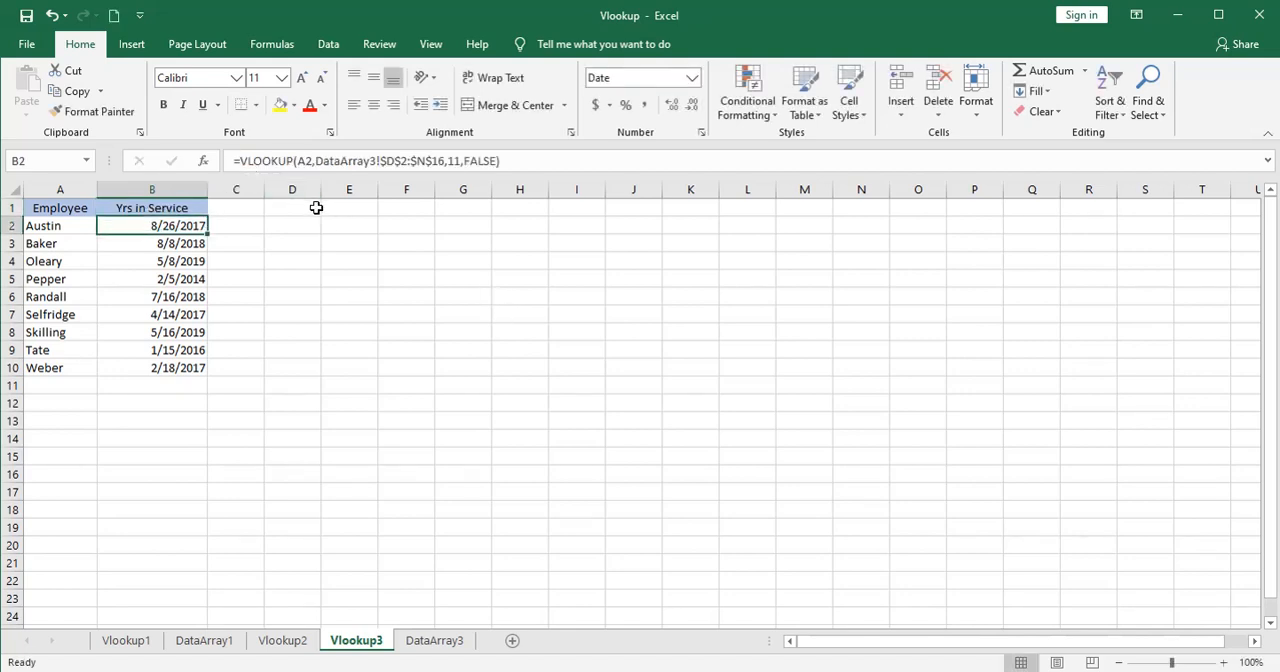
Enter the formula =TODAY() in cell E2 on Vlookup3 to get the current date.
left_click(344, 222)
type("=")
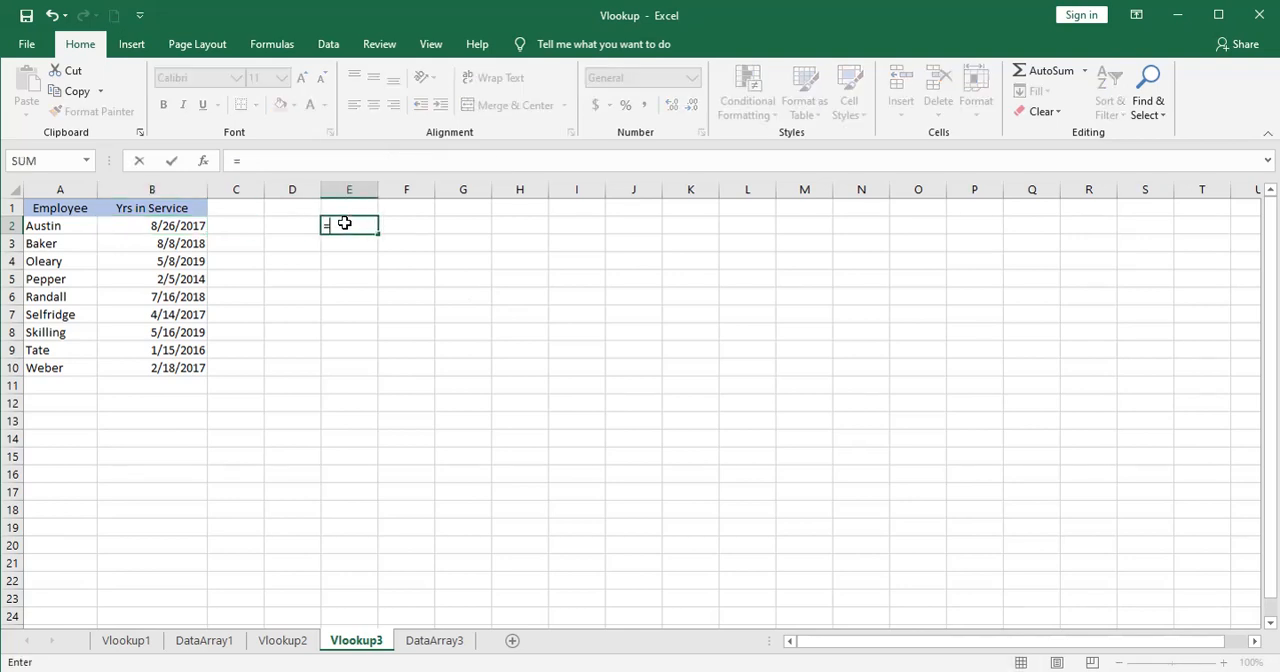
type("t")
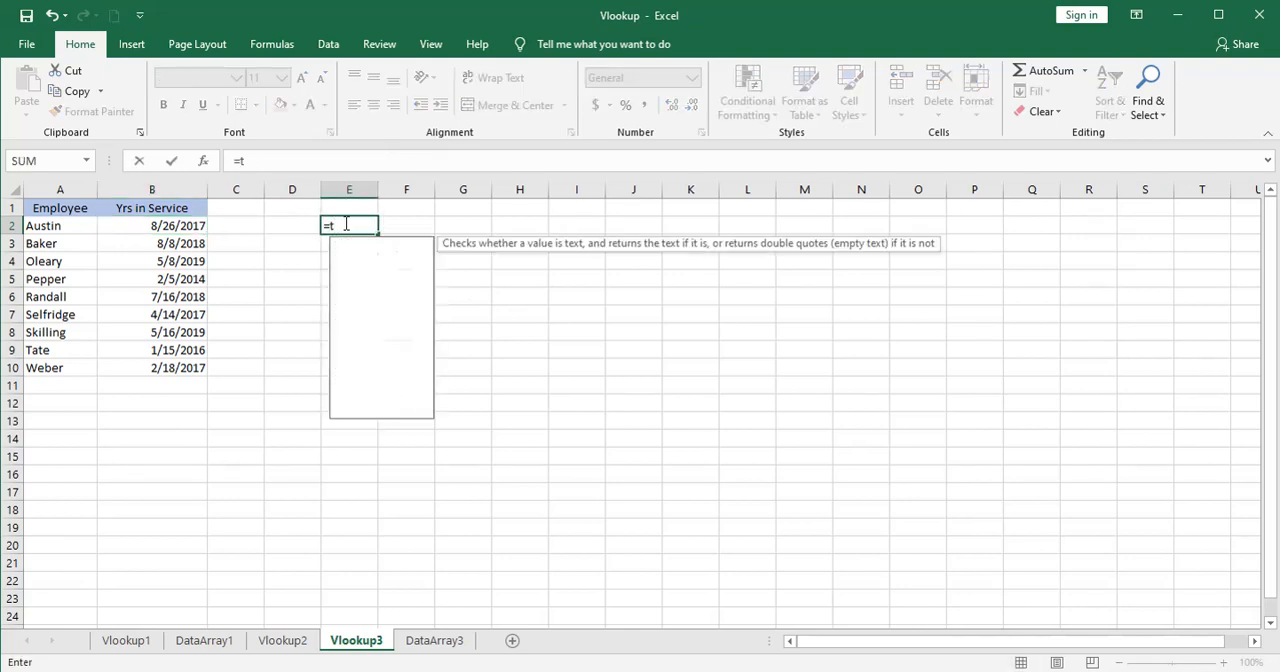
type("oda")
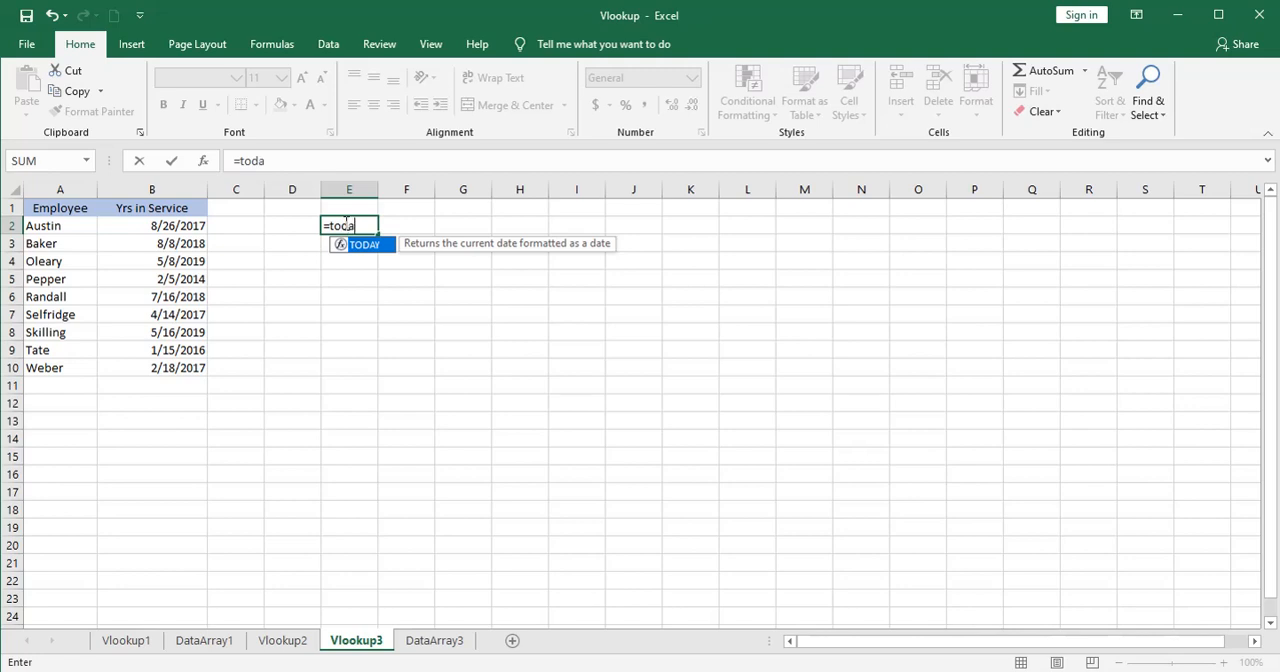
type("y(")
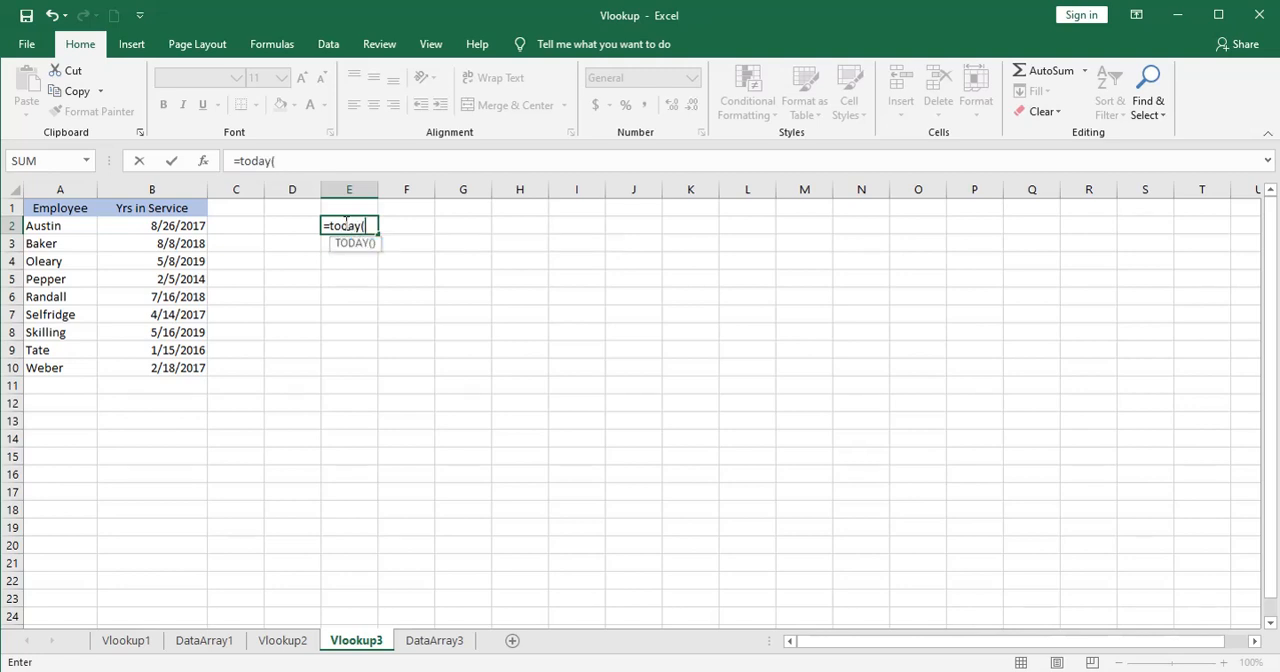
type(")")
key("Return")
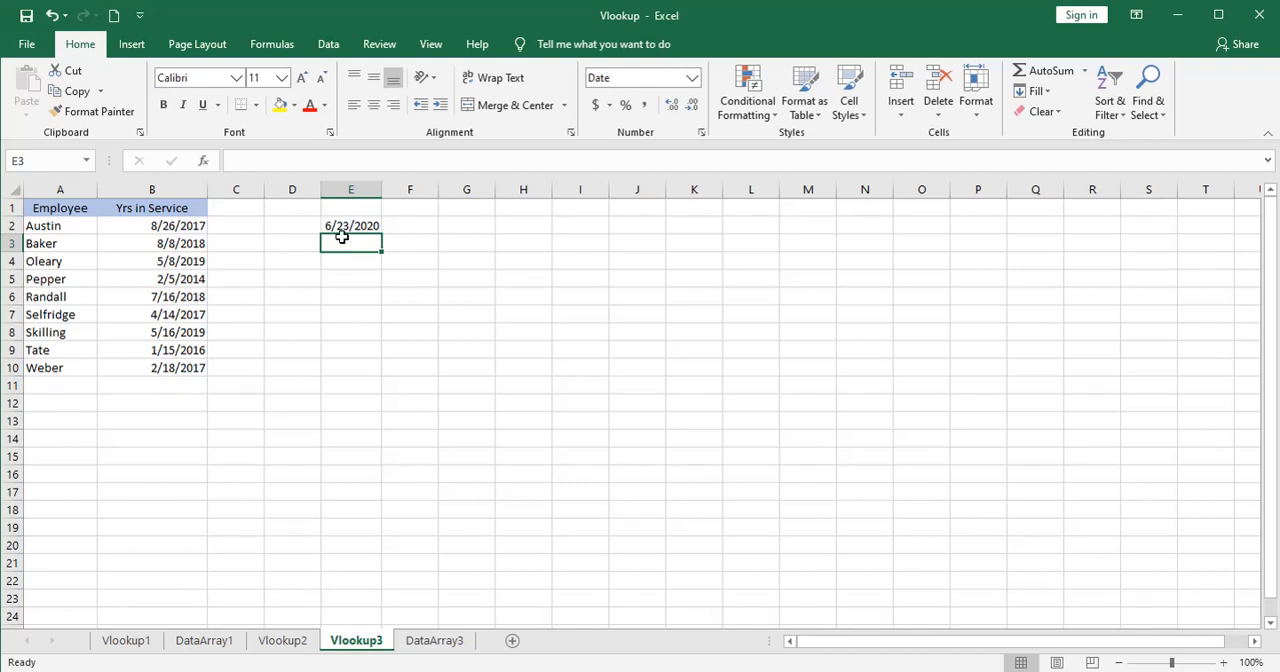
Change the number format of the TODAY formula cell E2 to General.
left_click(338, 225)
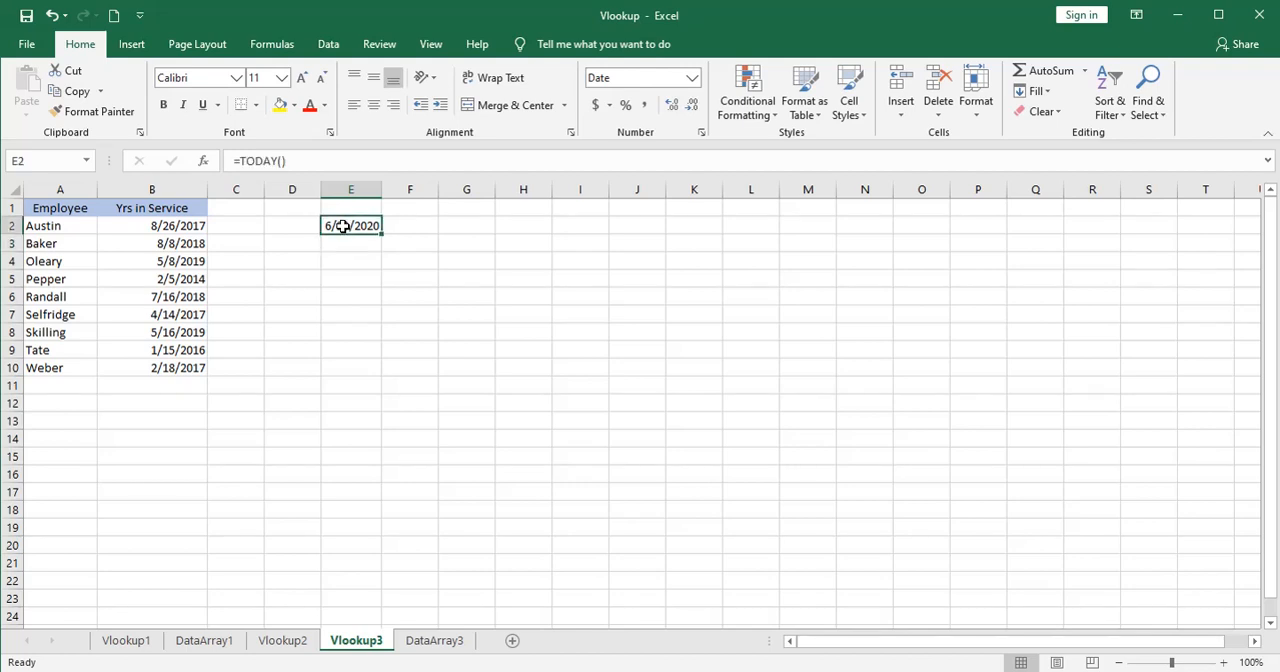
left_click(689, 79)
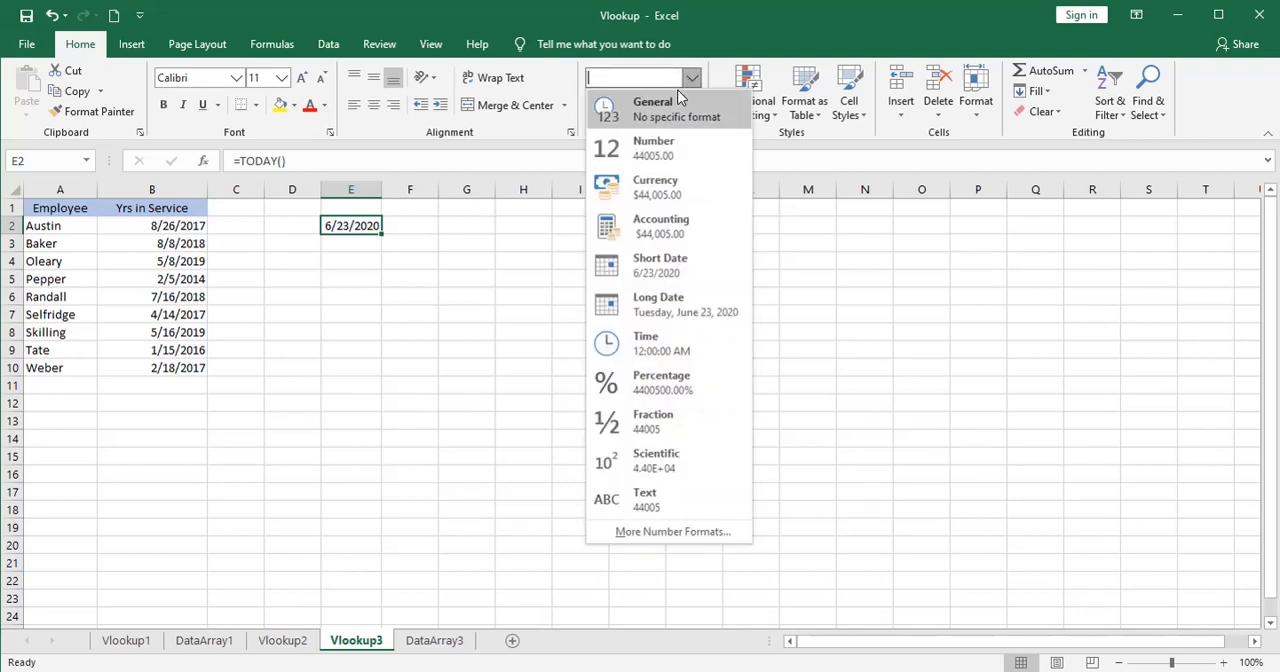
left_click(670, 100)
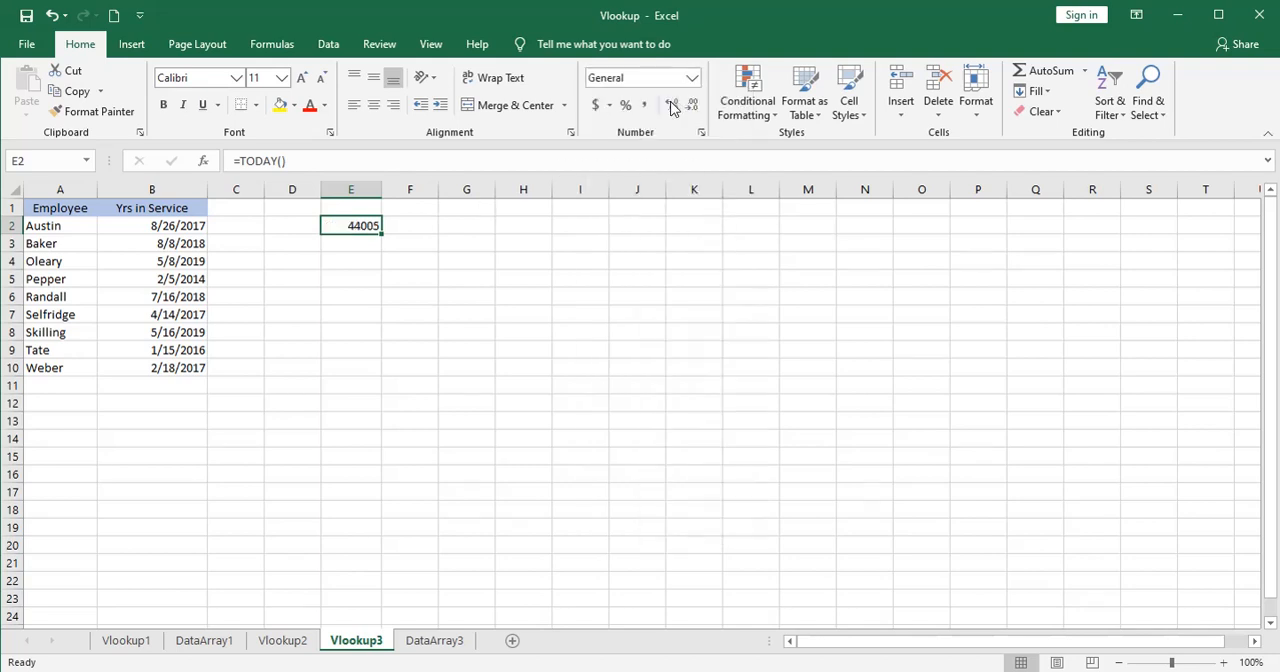
Enter 1 in cell E3, beneath the TODAY formula.
left_click(353, 241)
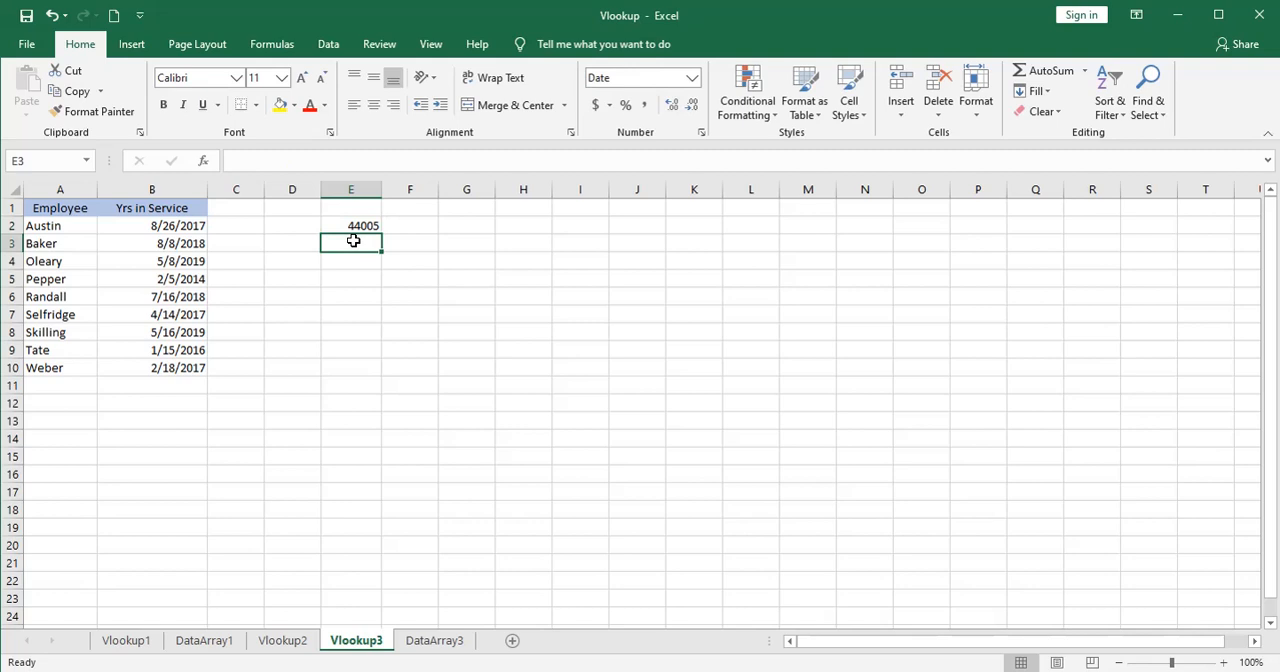
type("1")
key("Return")
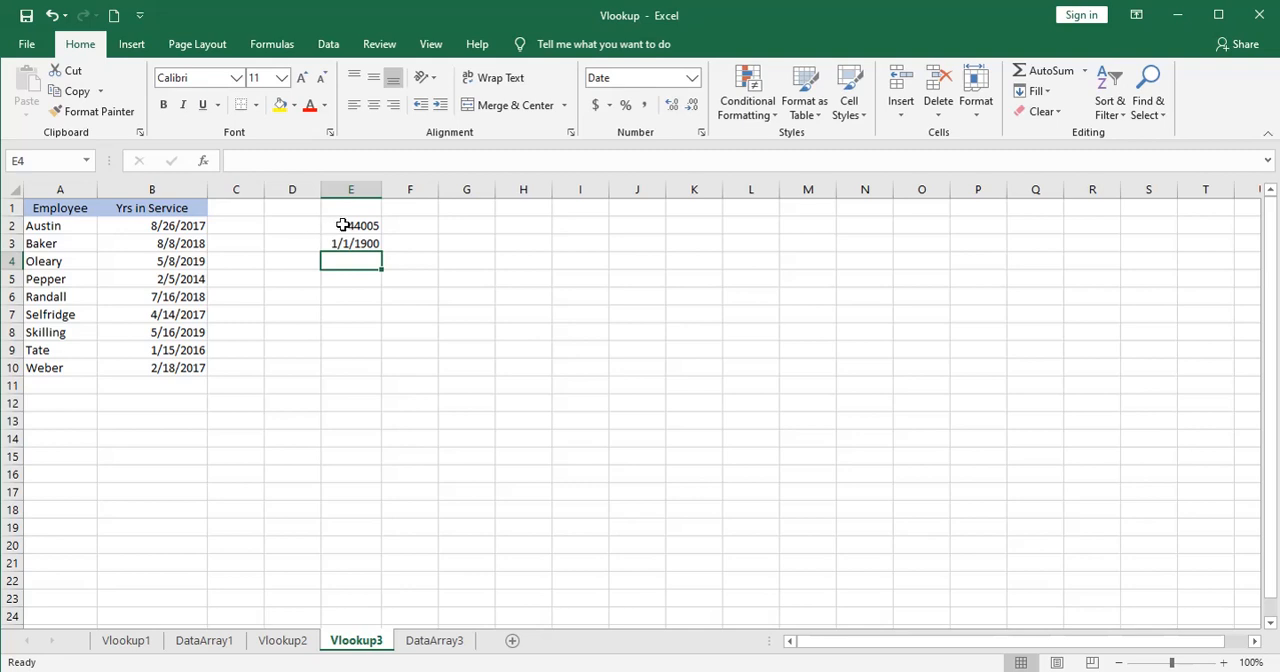
Edit the formula in B2 to subtract the hire date lookup from today's date: =TODAY()-VLOOKUP(A2,DataArray3!$D$2:$N$16,11,FALSE).
left_click(343, 225)
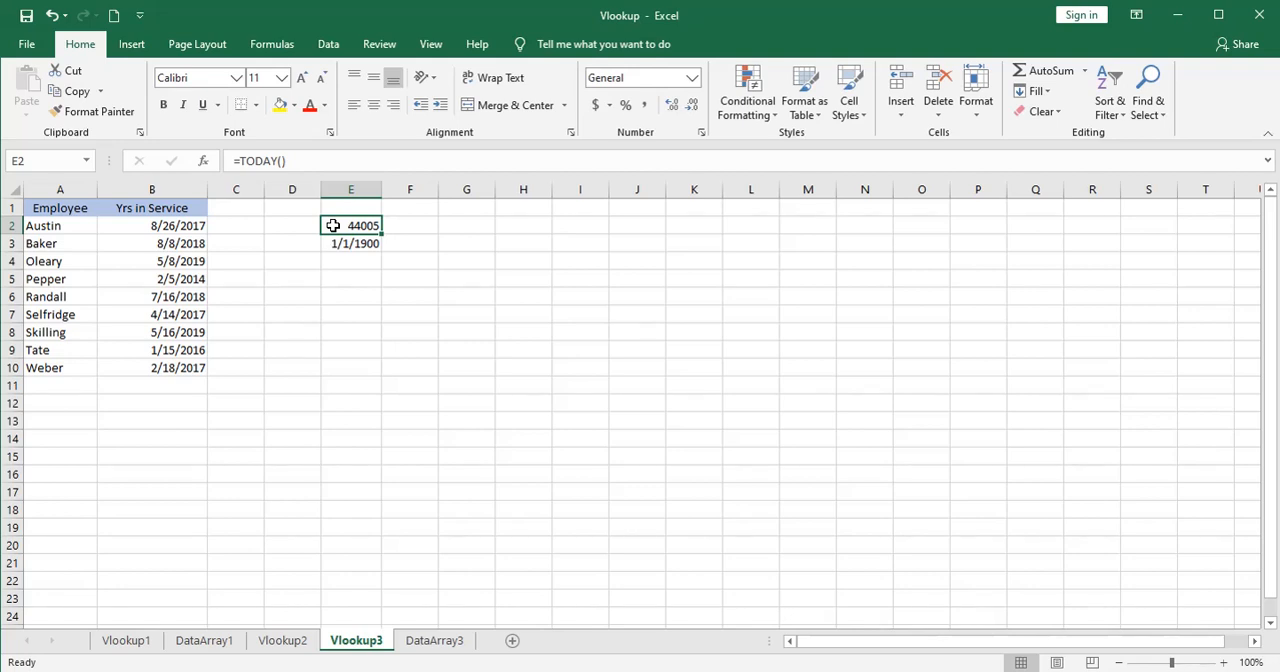
left_click(162, 228)
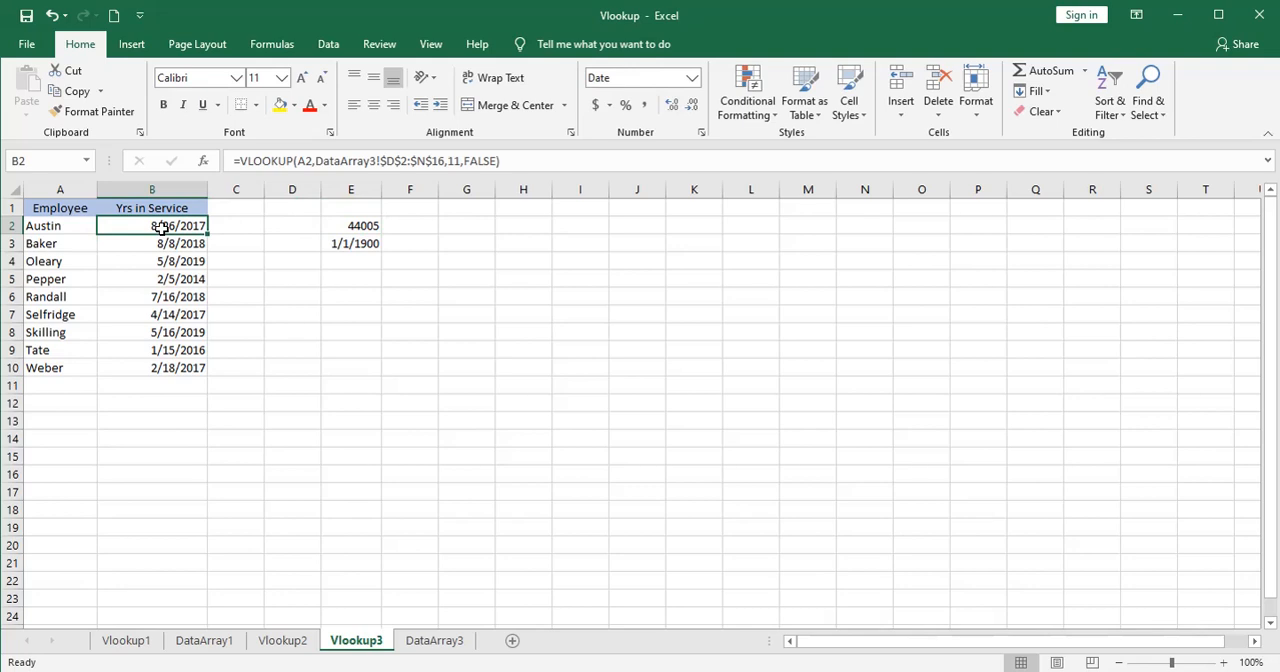
left_click(240, 160)
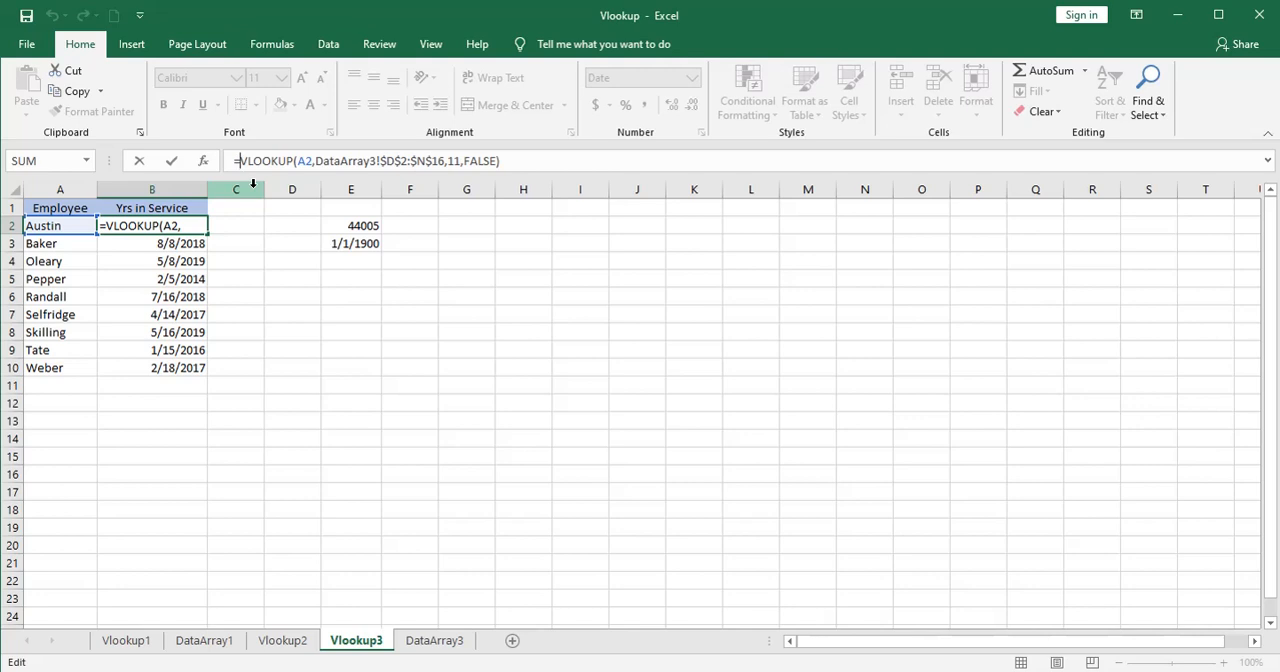
type("tod")
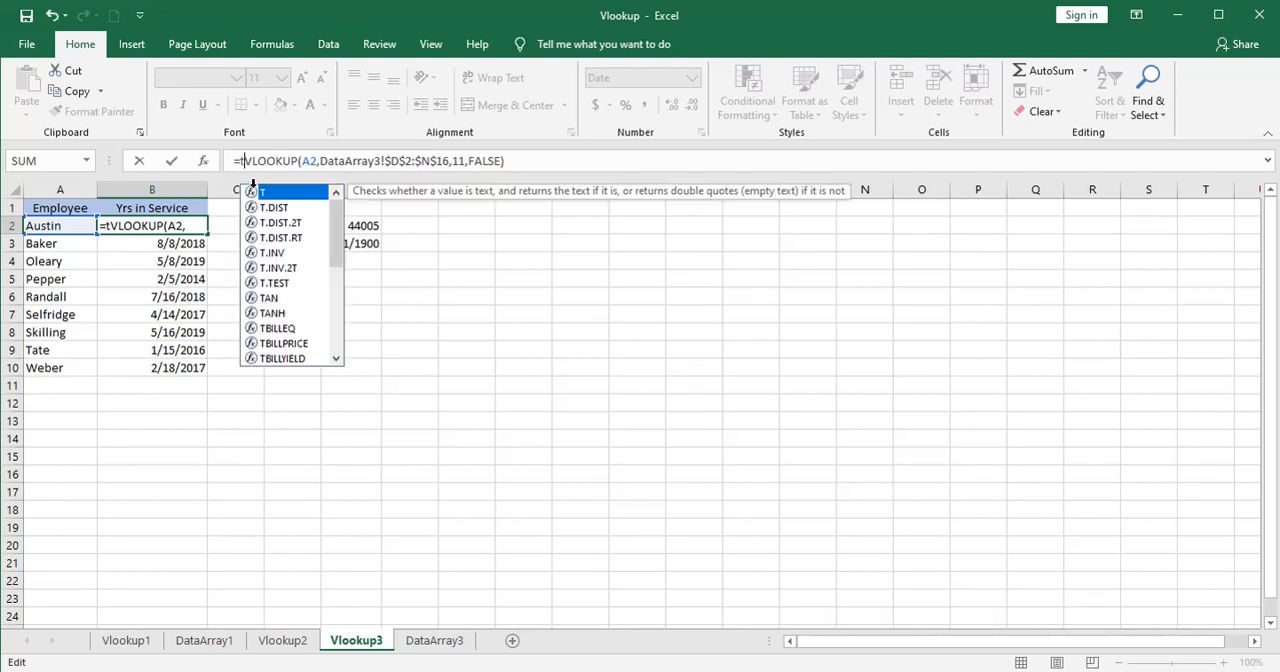
type("ay")
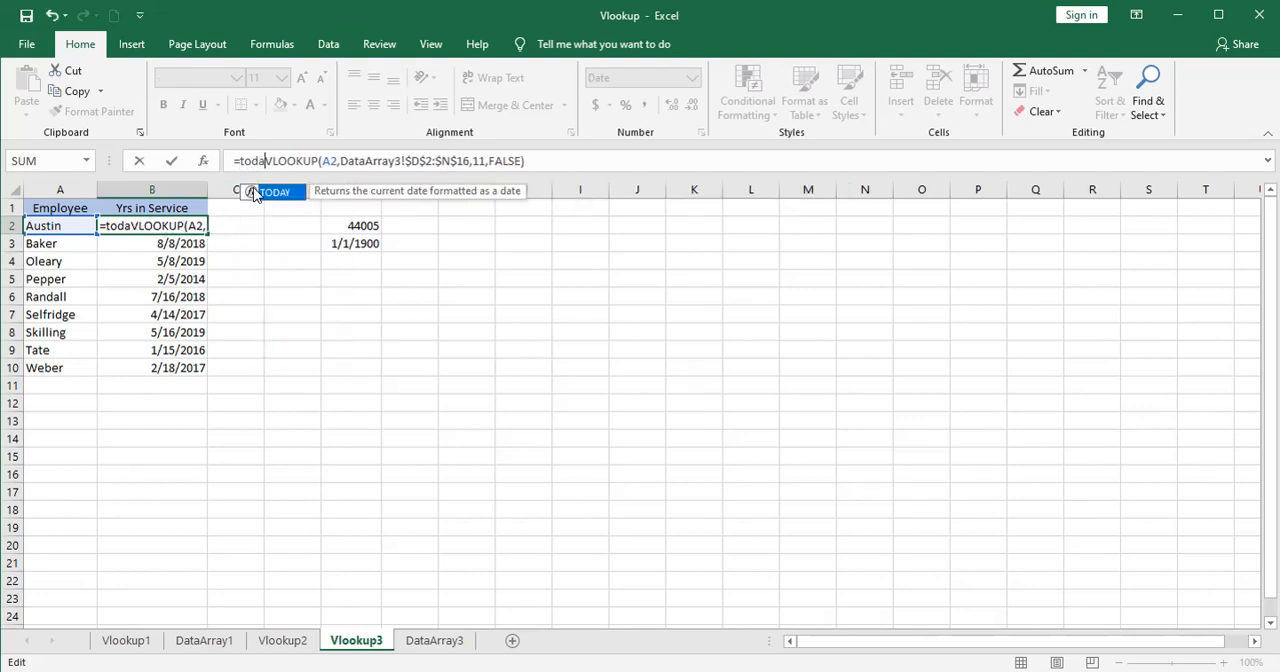
type("()")
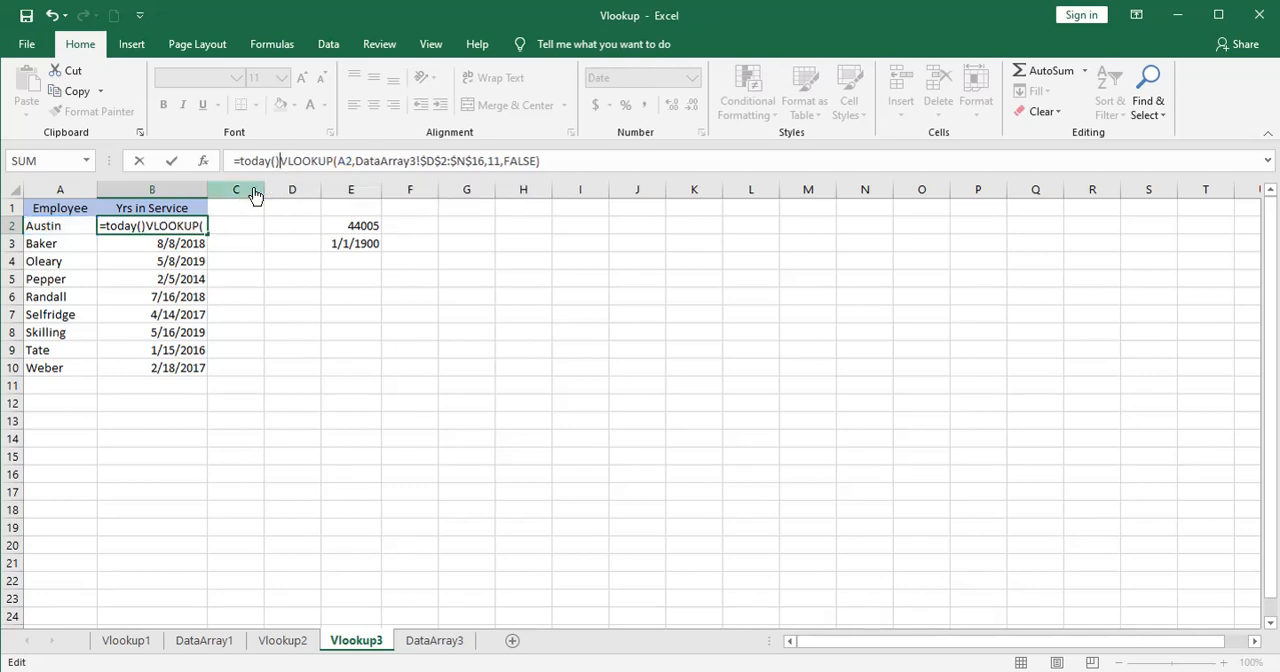
type("-")
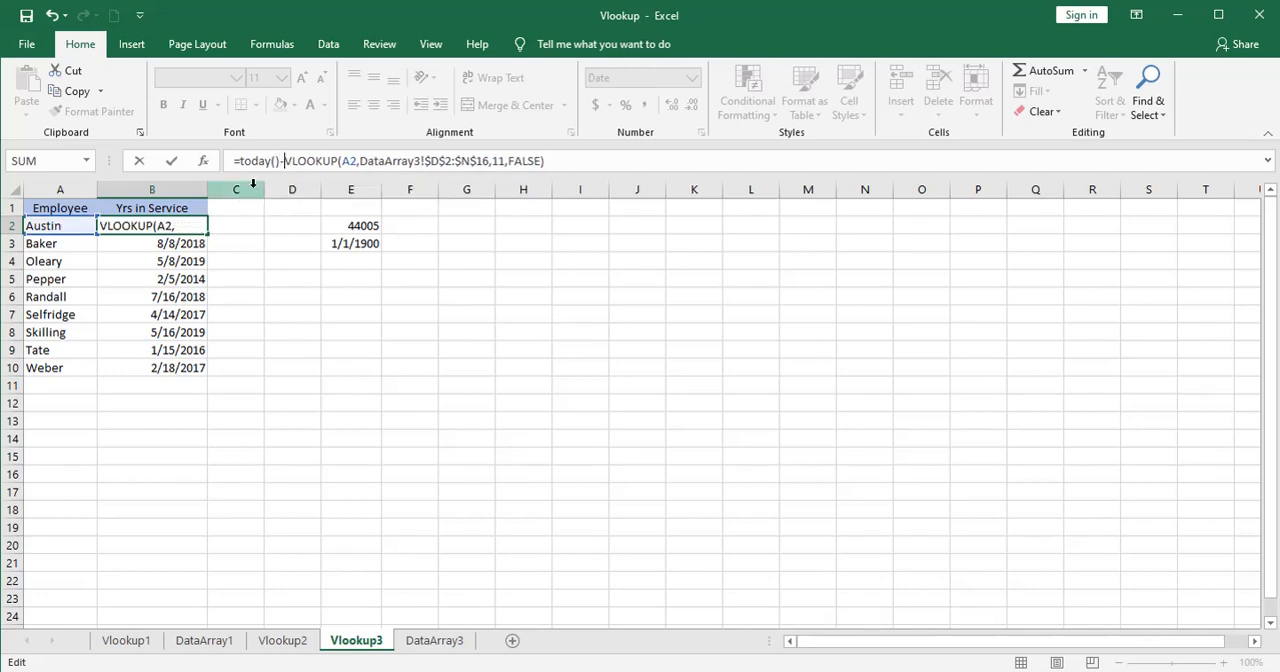
key("Return")
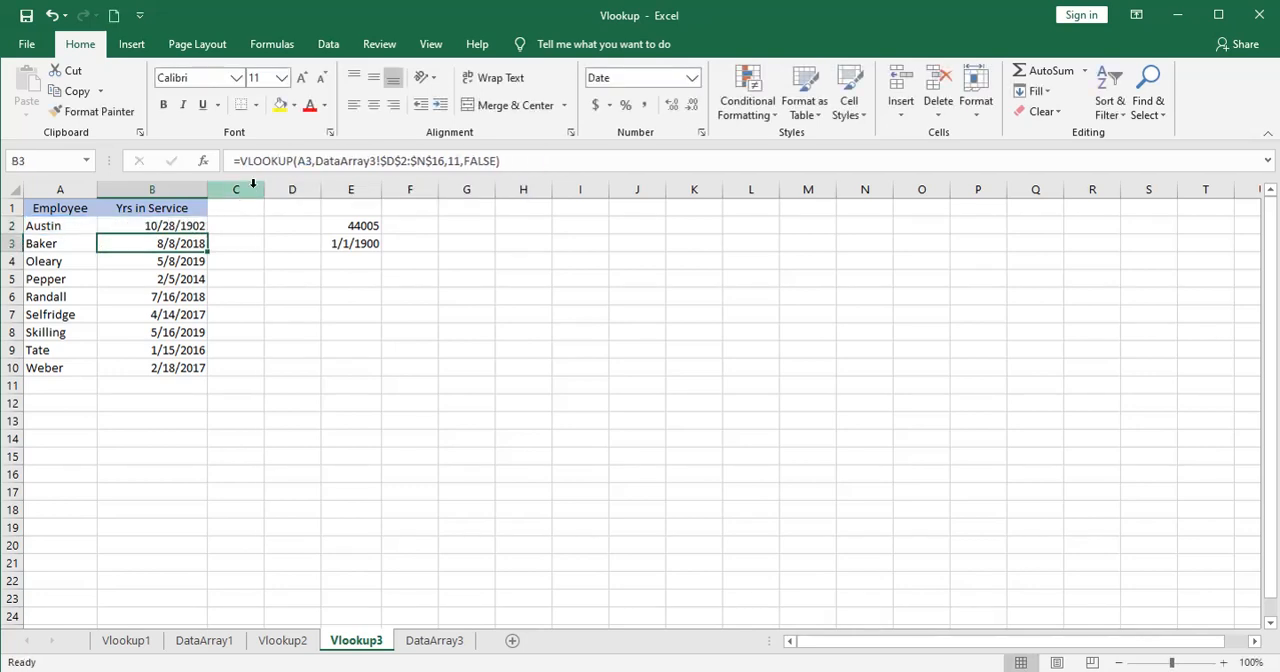
Change the number format of the date difference in B2 to General.
left_click(170, 225)
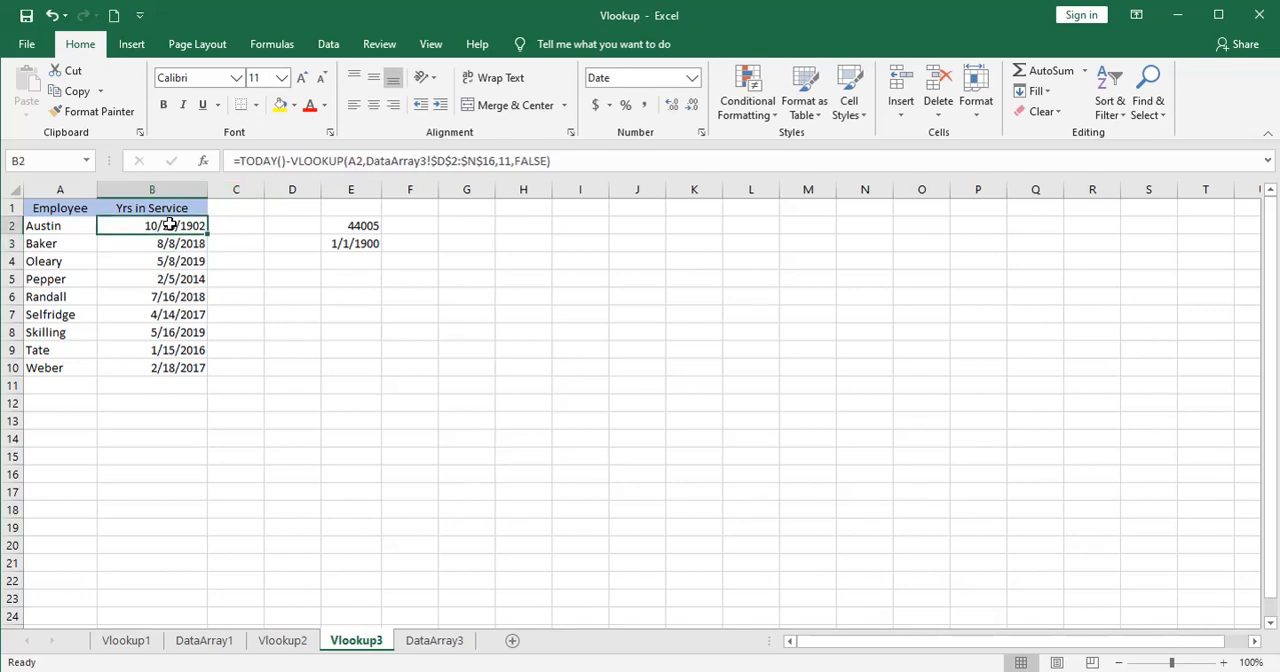
left_click(692, 78)
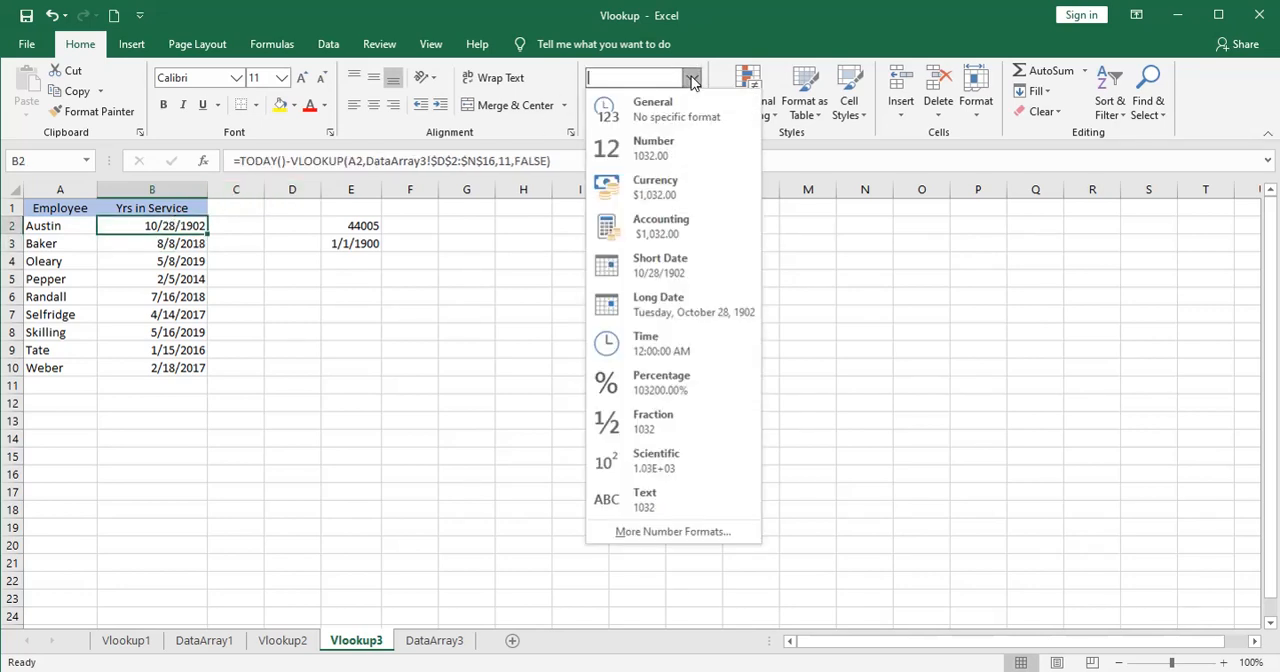
left_click(664, 104)
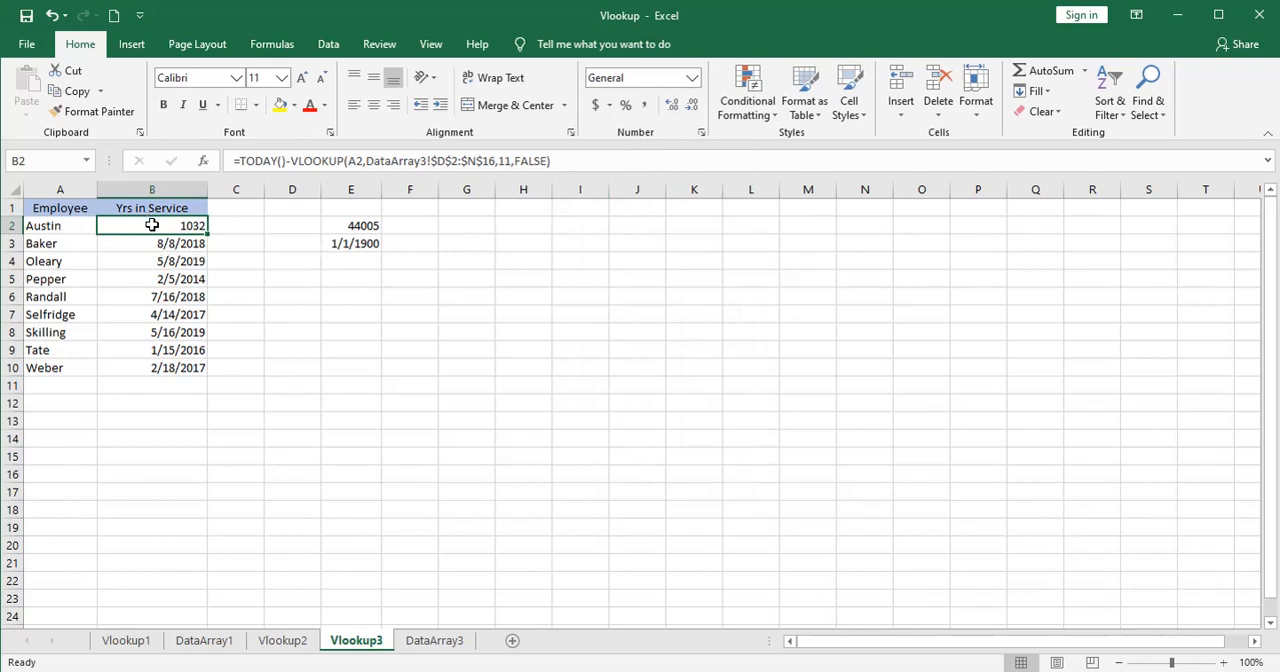
Enclose the date subtraction in B2 in parentheses and divide it by 365 to convert days into years.
left_click(240, 160)
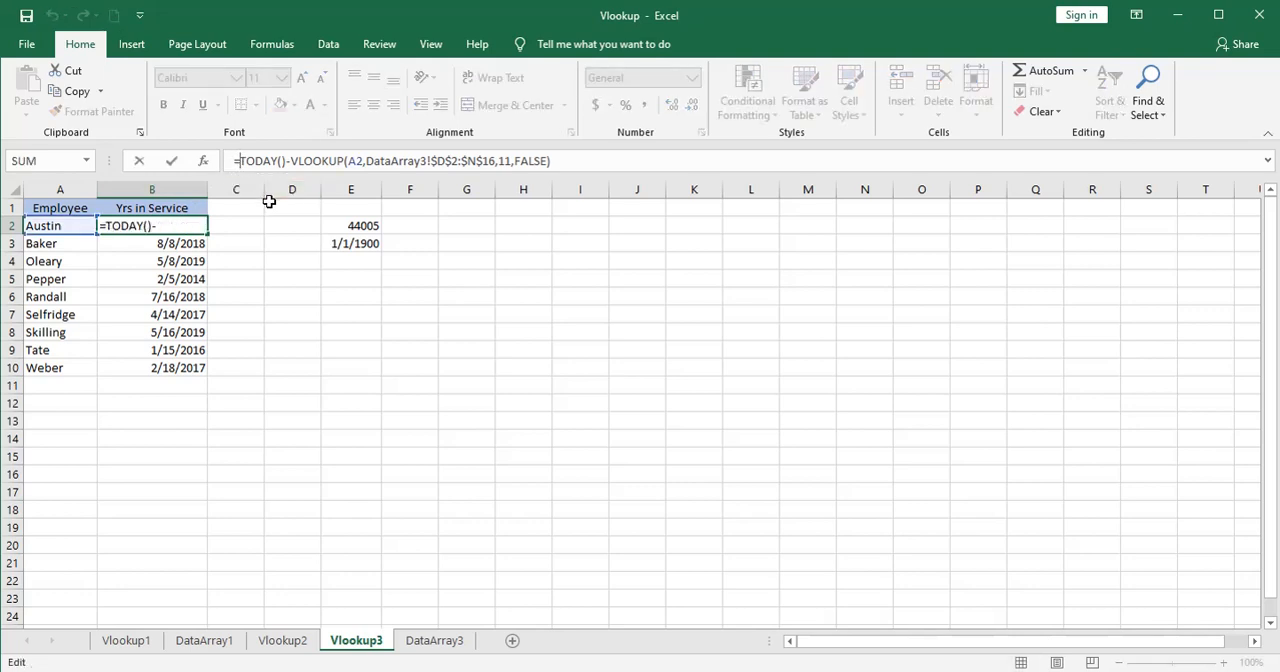
type("(")
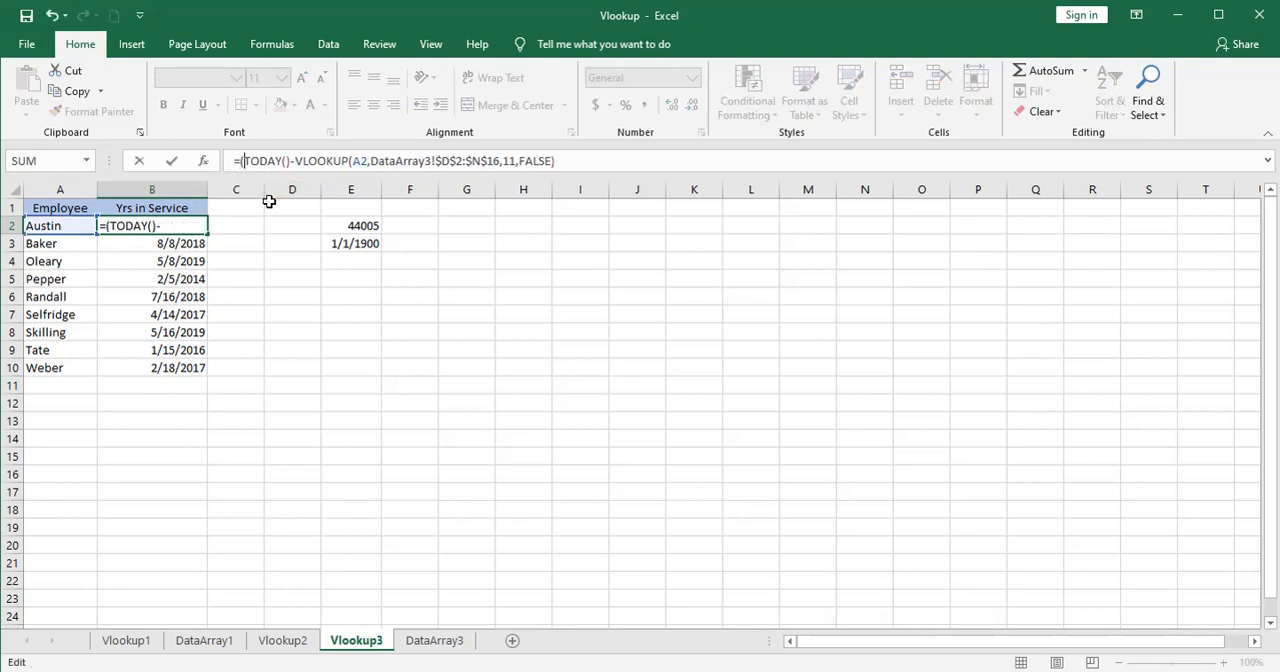
left_click(566, 162)
type(")")
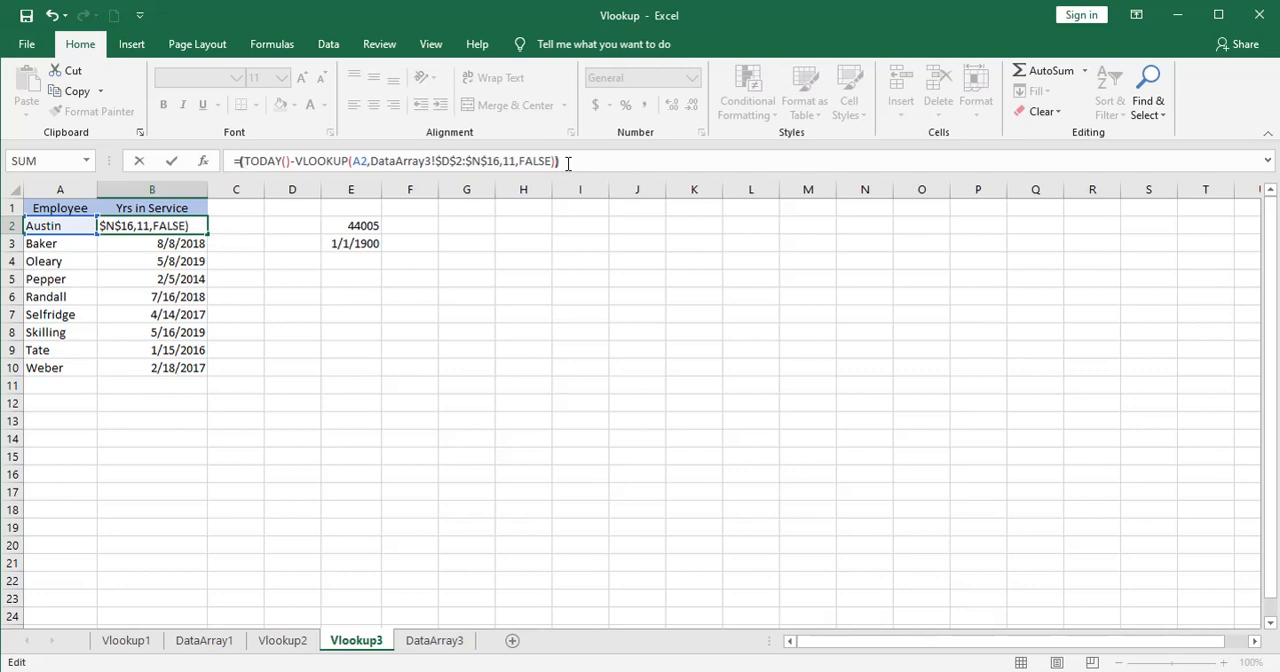
type("/365")
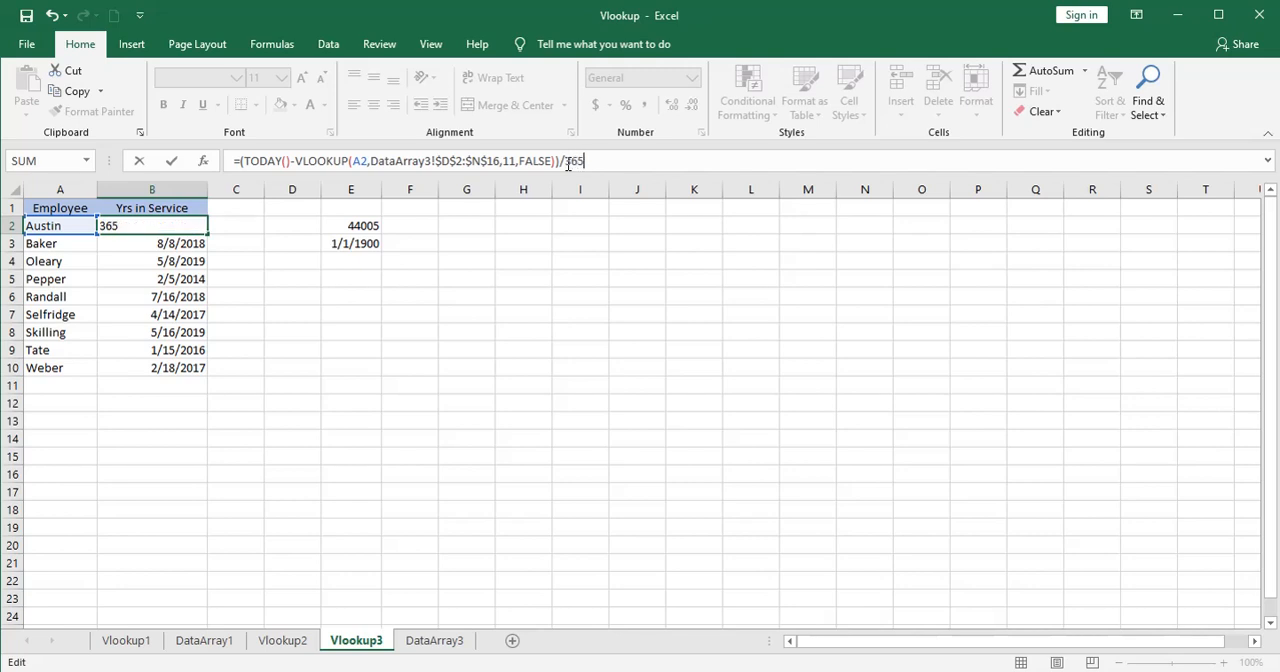
key("Return")
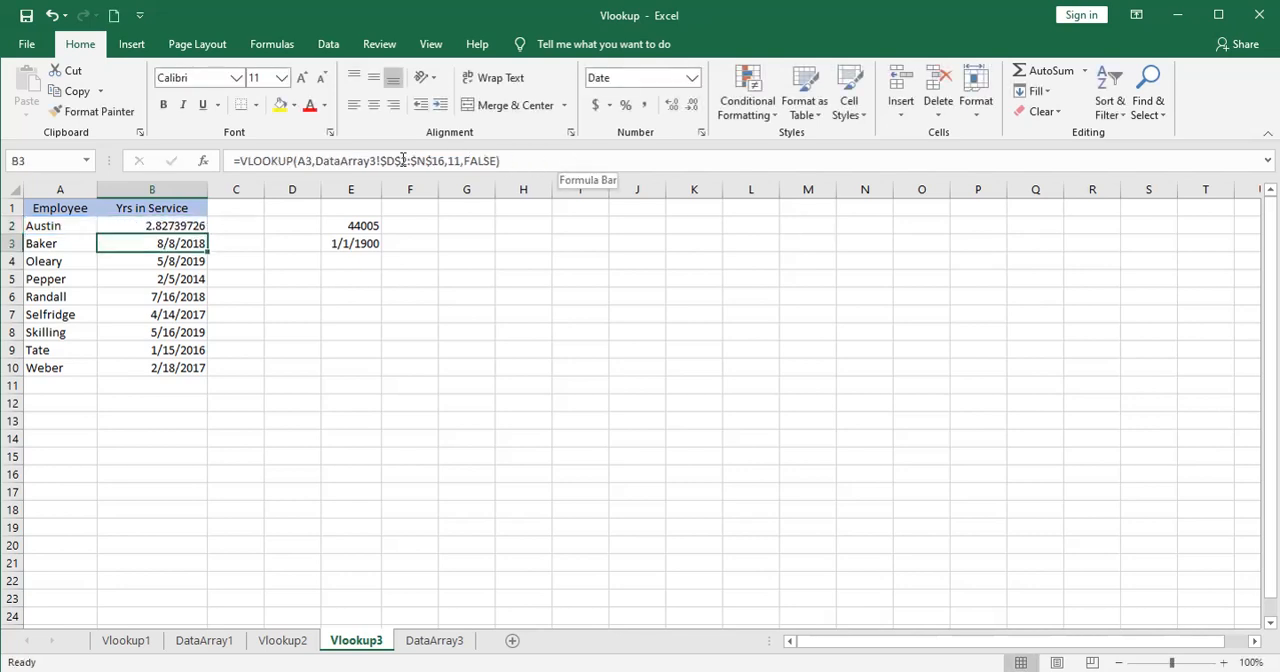
Format B2 in comma style with one decimal place and fill its formula down the Yrs in Service column to B10.
left_click(177, 223)
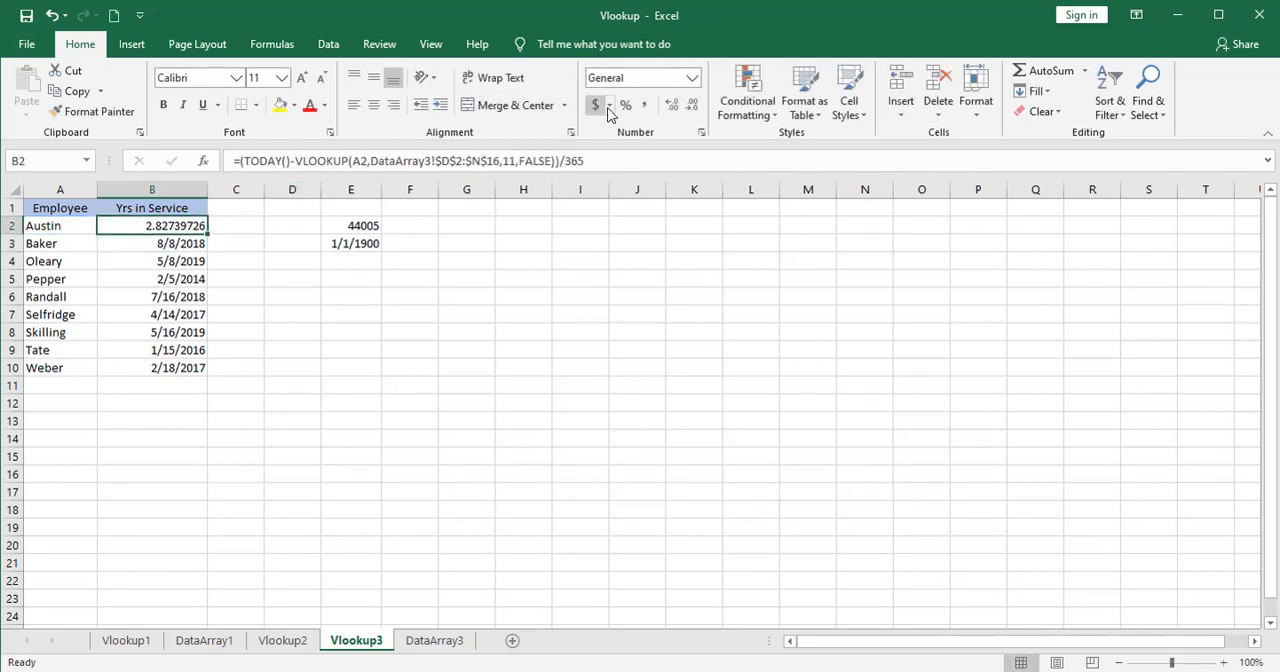
left_click(643, 105)
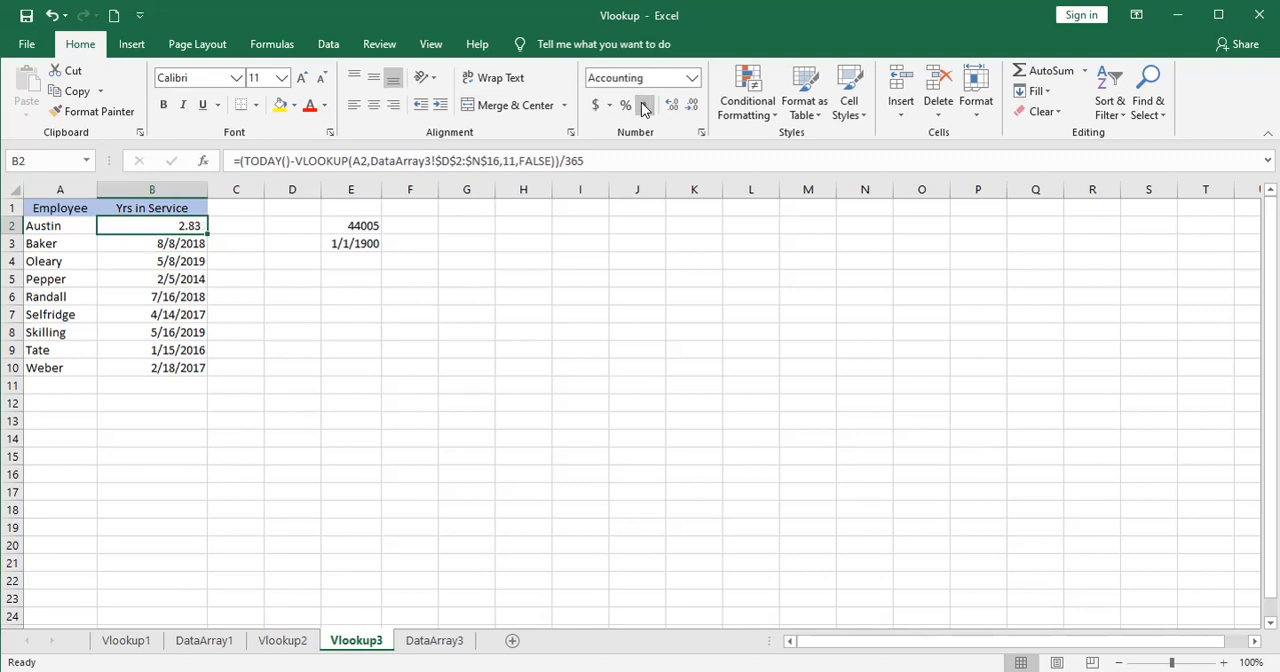
left_click(692, 115)
key("ctrl+z")
double_click(208, 234)
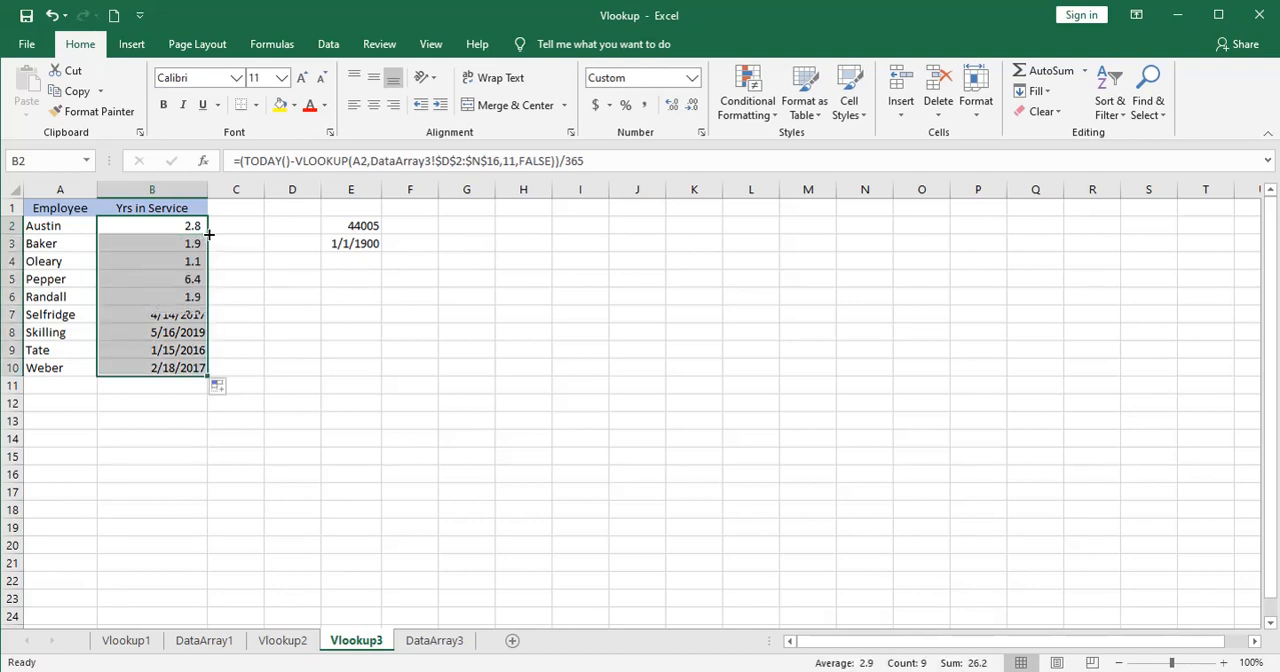